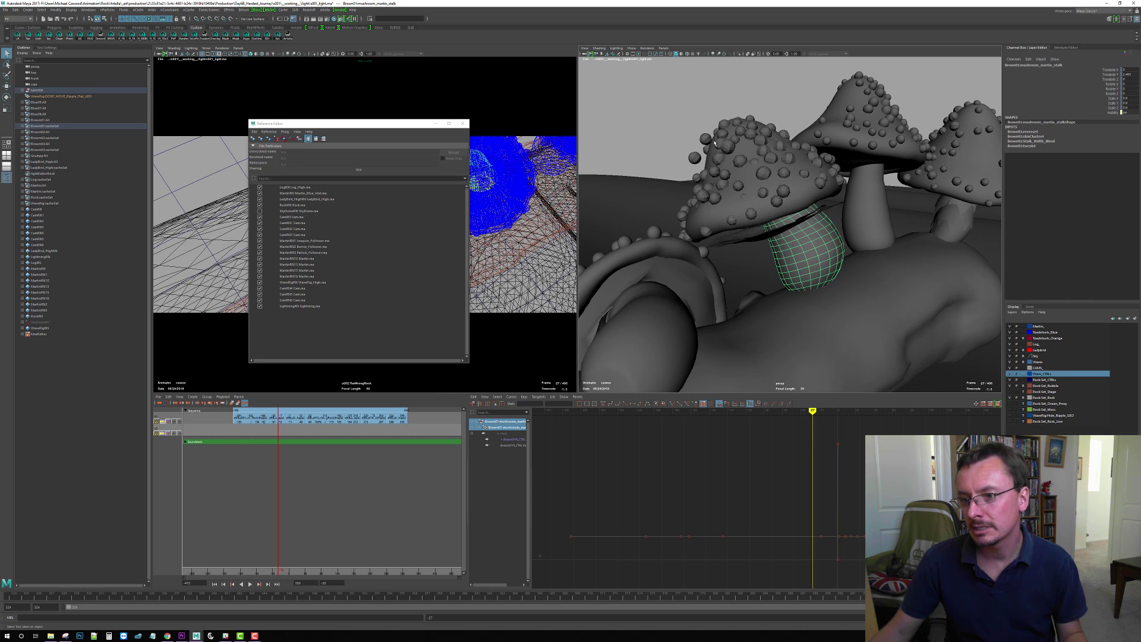
Examine the mushrooms on the log from several angles and distances, focusing on the one with the selected stalk
left_click_drag(725, 134, 825, 243, "alt")
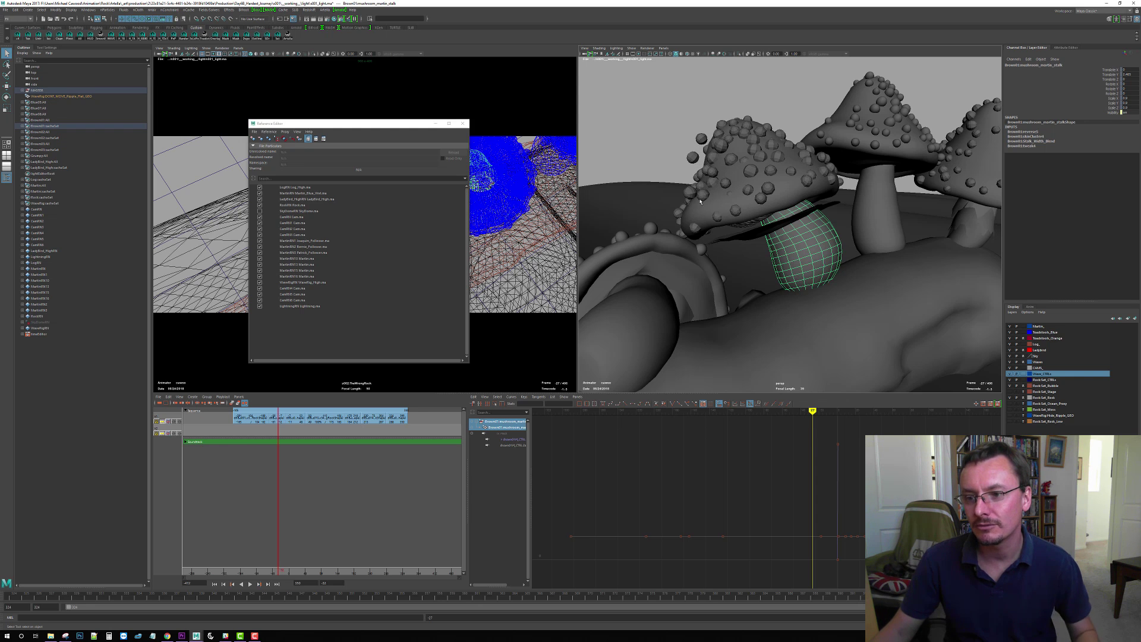
left_click_drag(754, 250, 785, 205, "alt")
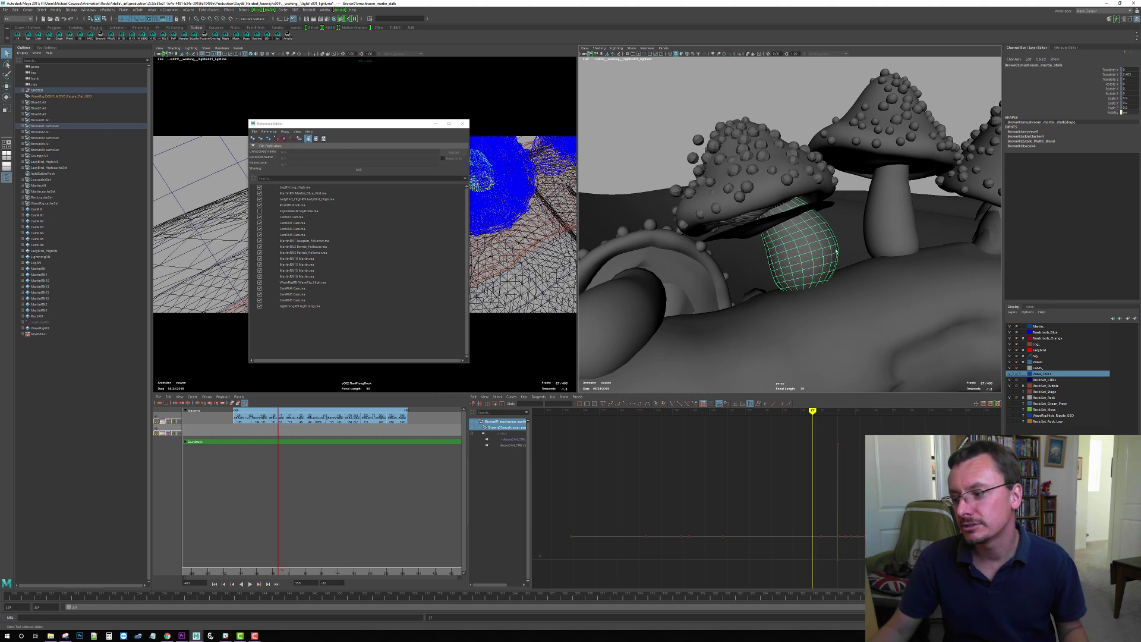
left_click_drag(892, 286, 825, 254, "alt")
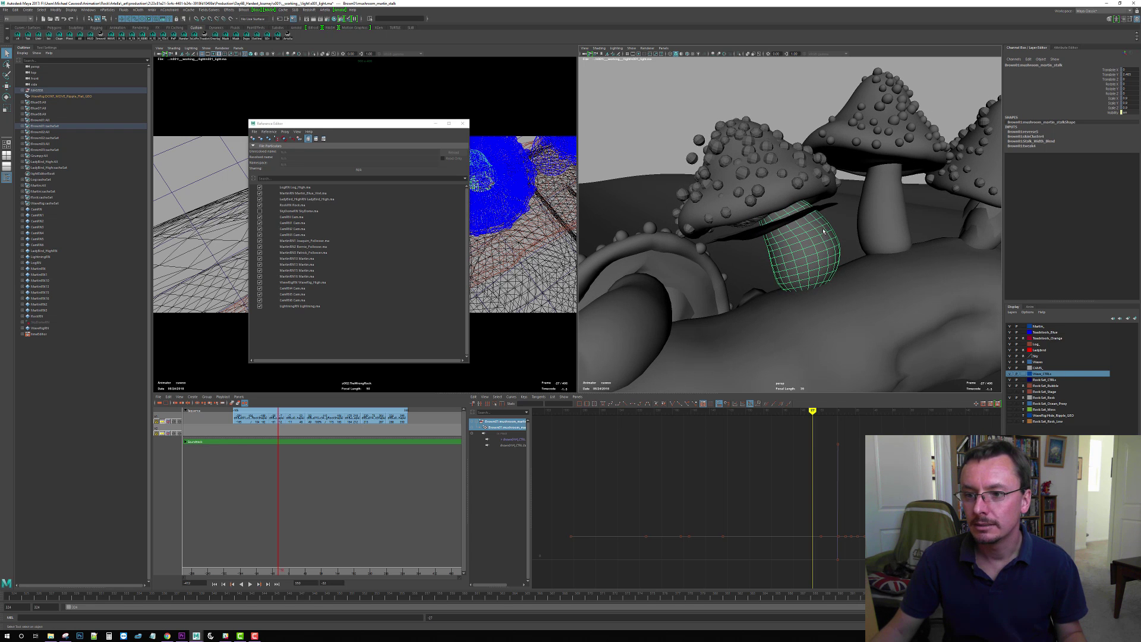
right_click_drag(750, 171, 711, 163, "alt")
left_click_drag(712, 163, 820, 258, "alt")
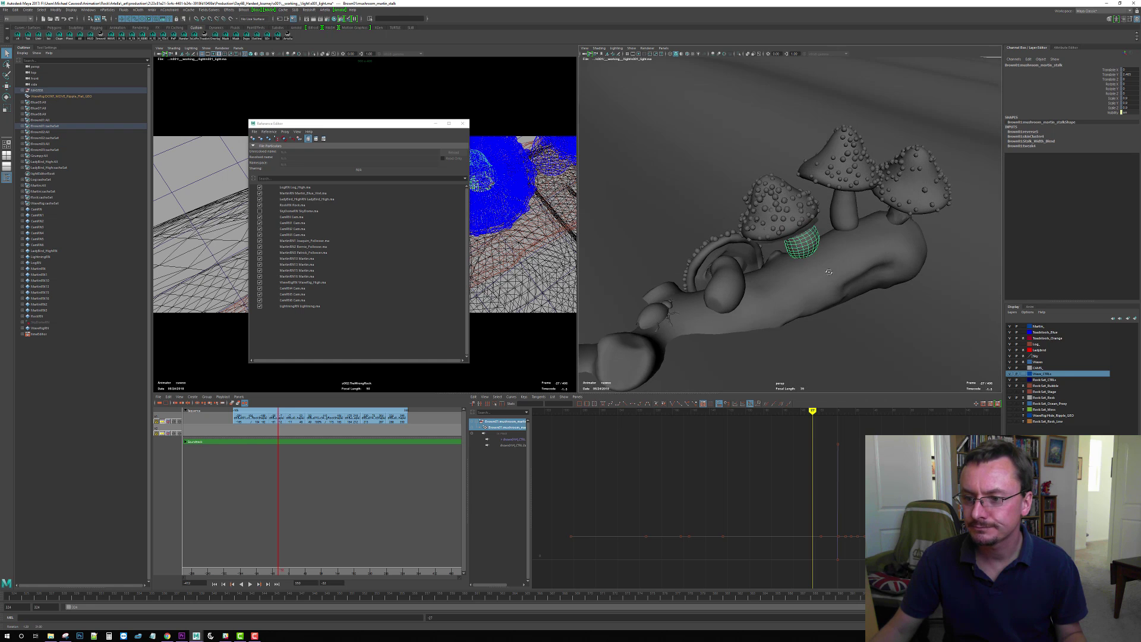
right_click_drag(820, 258, 859, 253, "alt")
left_click_drag(884, 221, 824, 205, "alt")
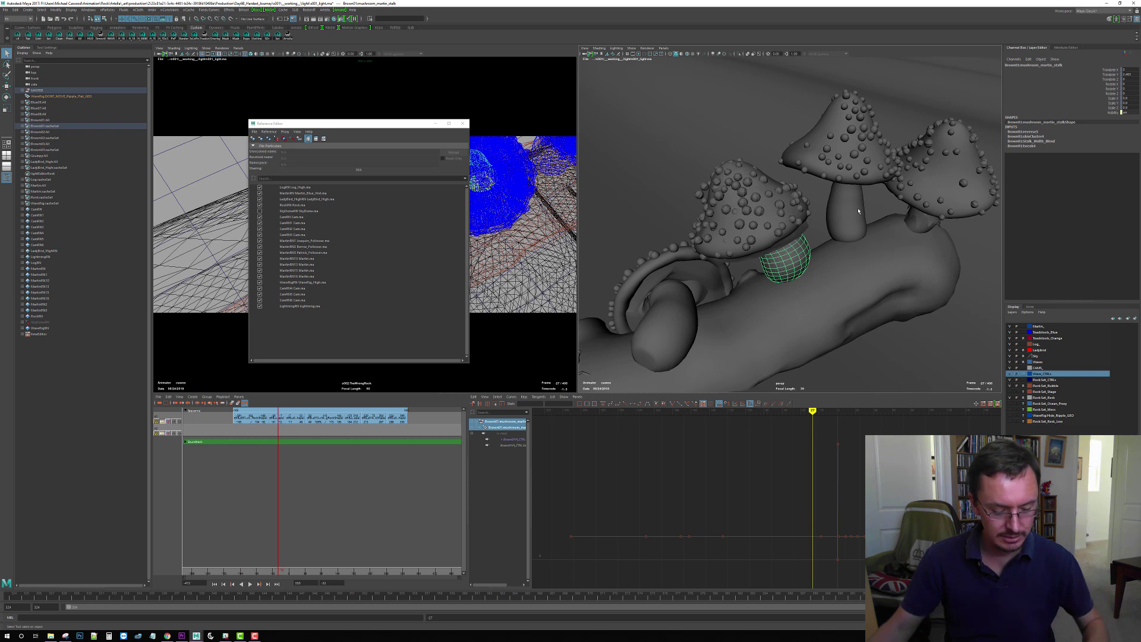
left_click_drag(804, 247, 798, 257, "alt")
scroll(798, 257, "up", 3)
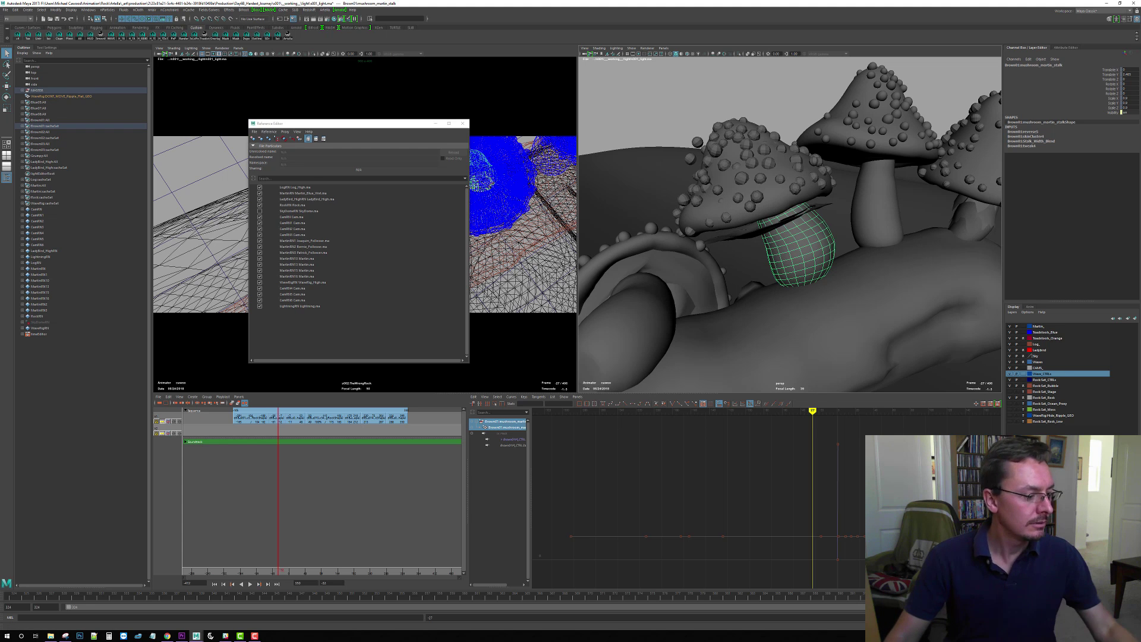
Reference Bernie_Follower.ma into the scene from the working model folder of the Bernie_Follower character
left_click(253, 138)
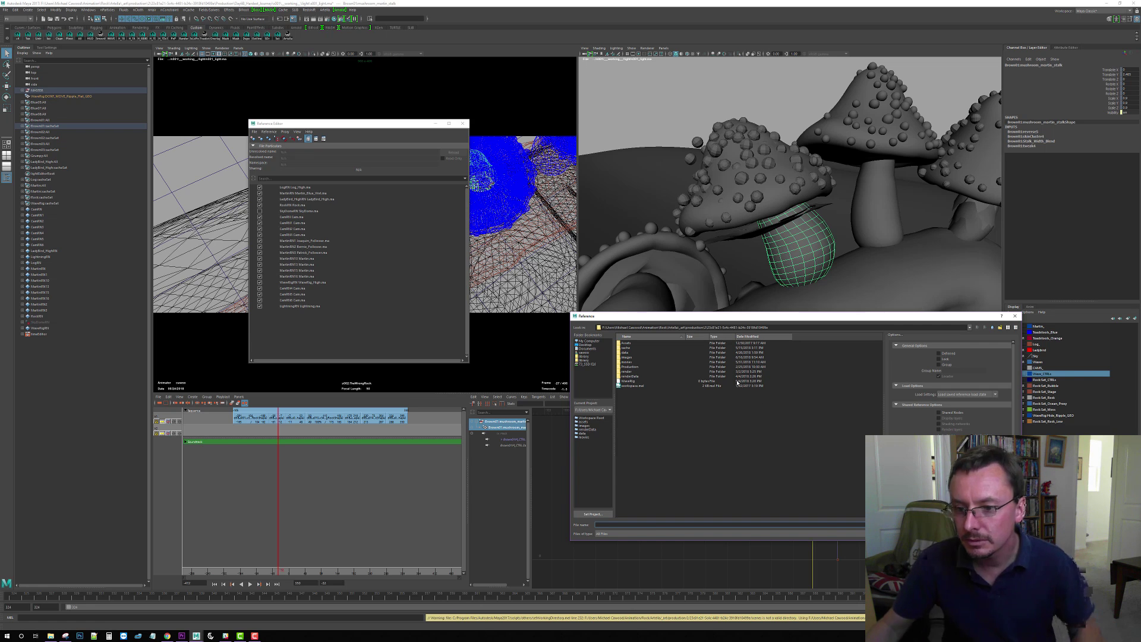
double_click(627, 345)
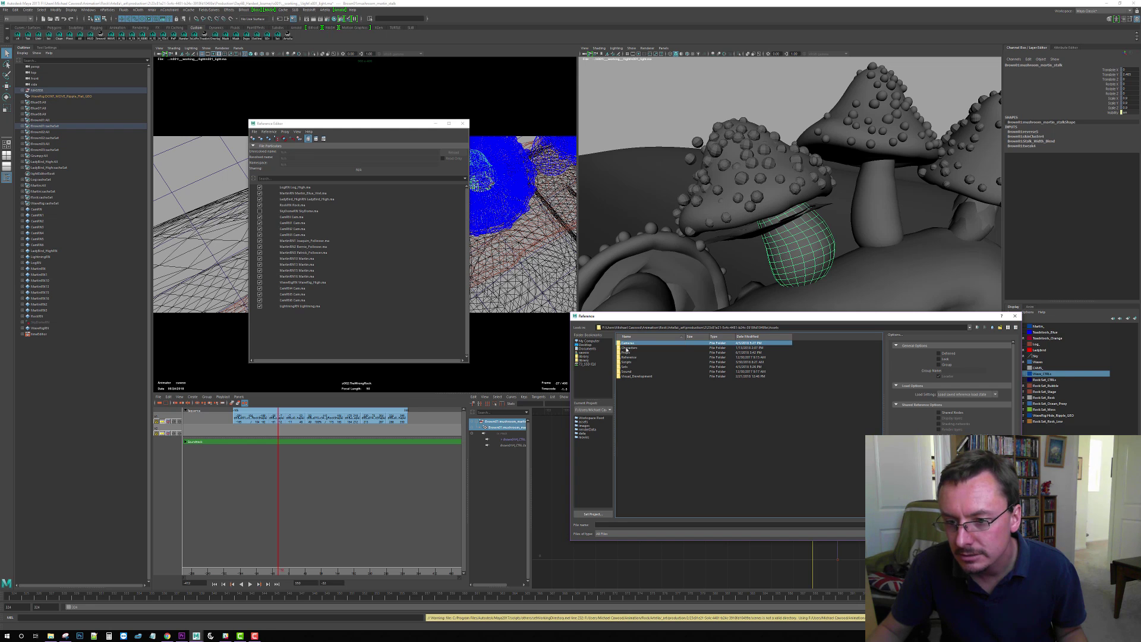
double_click(630, 348)
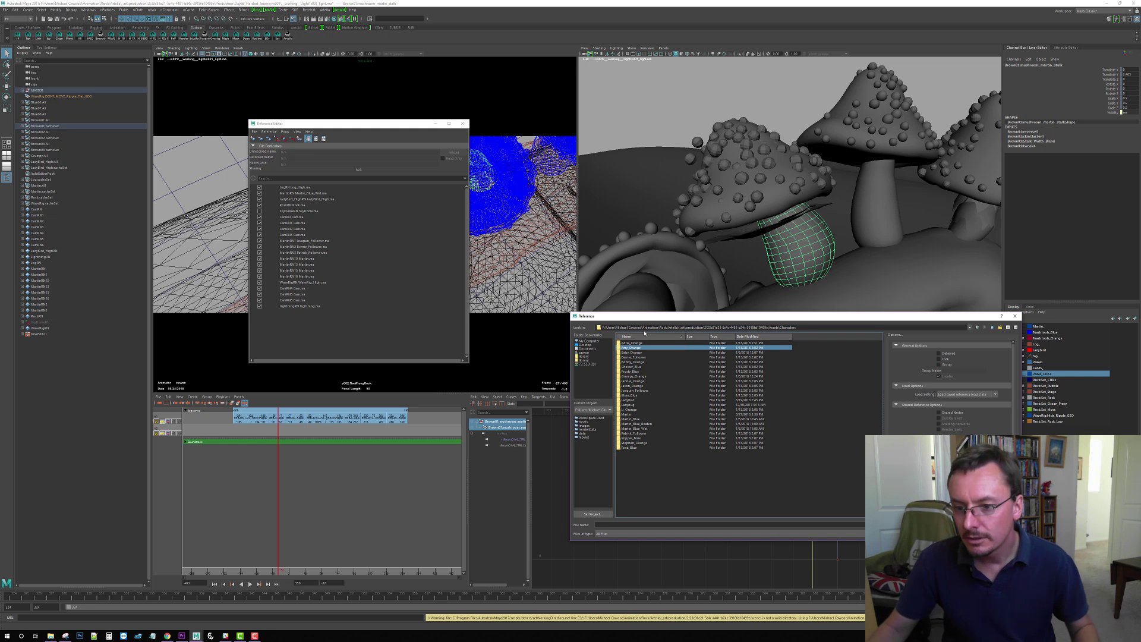
double_click(632, 358)
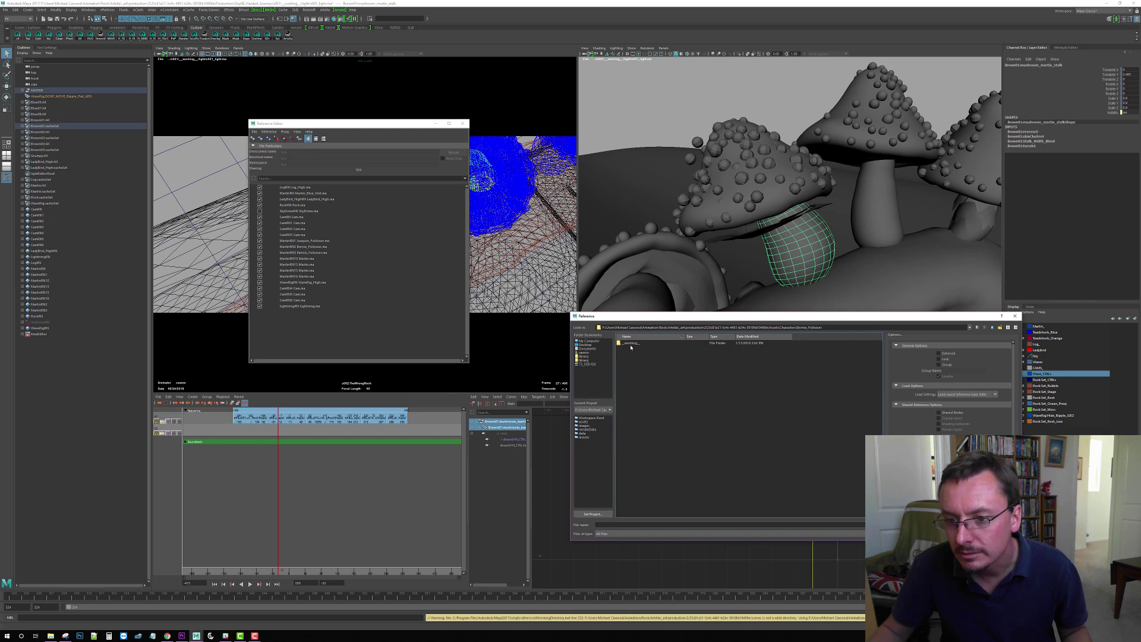
double_click(631, 343)
double_click(630, 349)
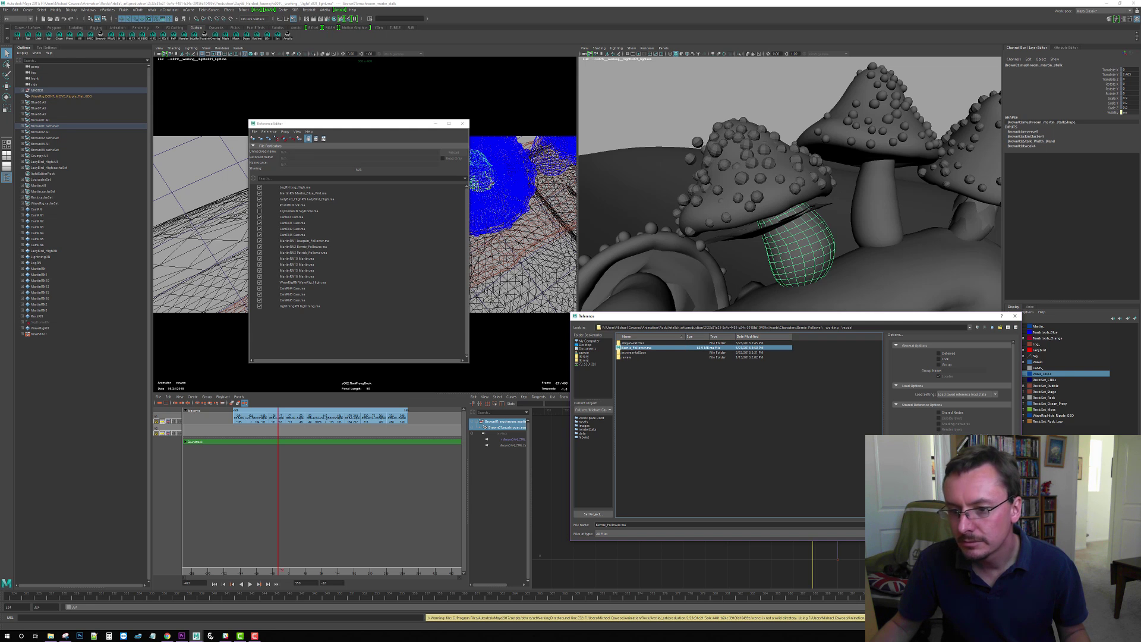
key("Return")
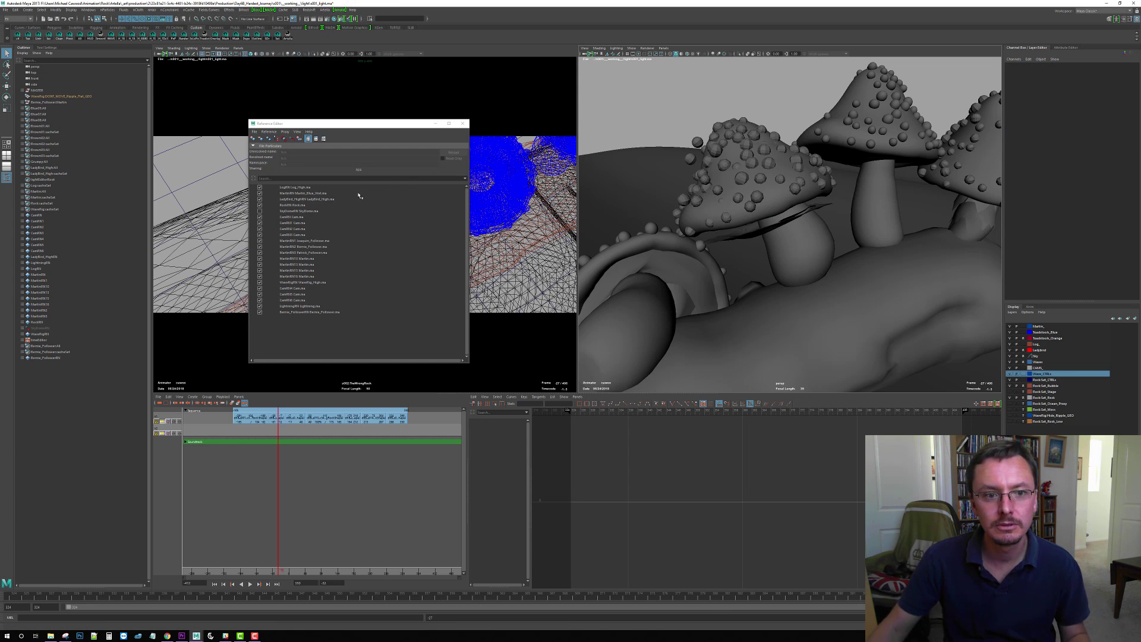
Parent the new Bernie_Follower top group under the character group in the scene hierarchy
left_click(43, 102)
left_click(22, 90)
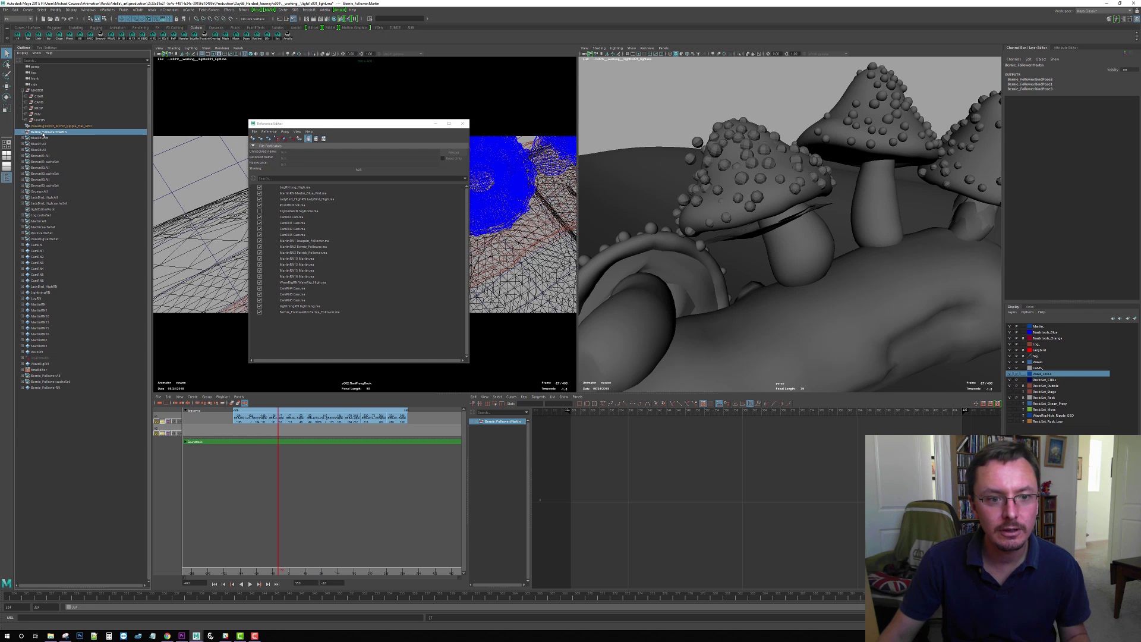
middle_click_drag(43, 135, 33, 96)
left_click(27, 97)
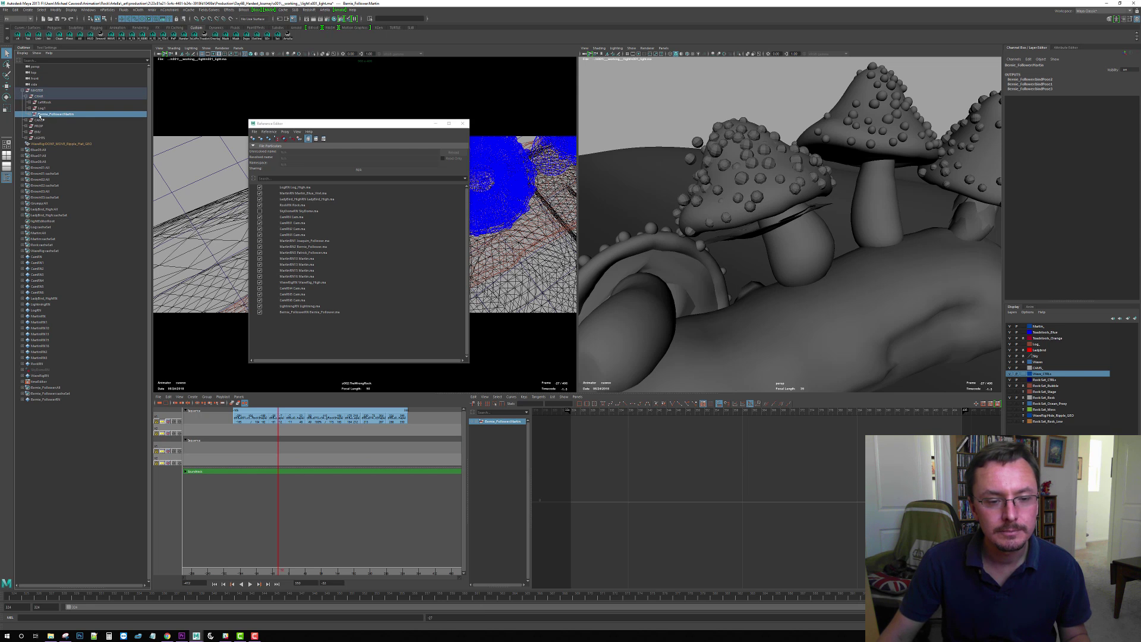
Shorten the namespace of the Bernie_Follower.ma reference to Bernie
left_click(302, 313)
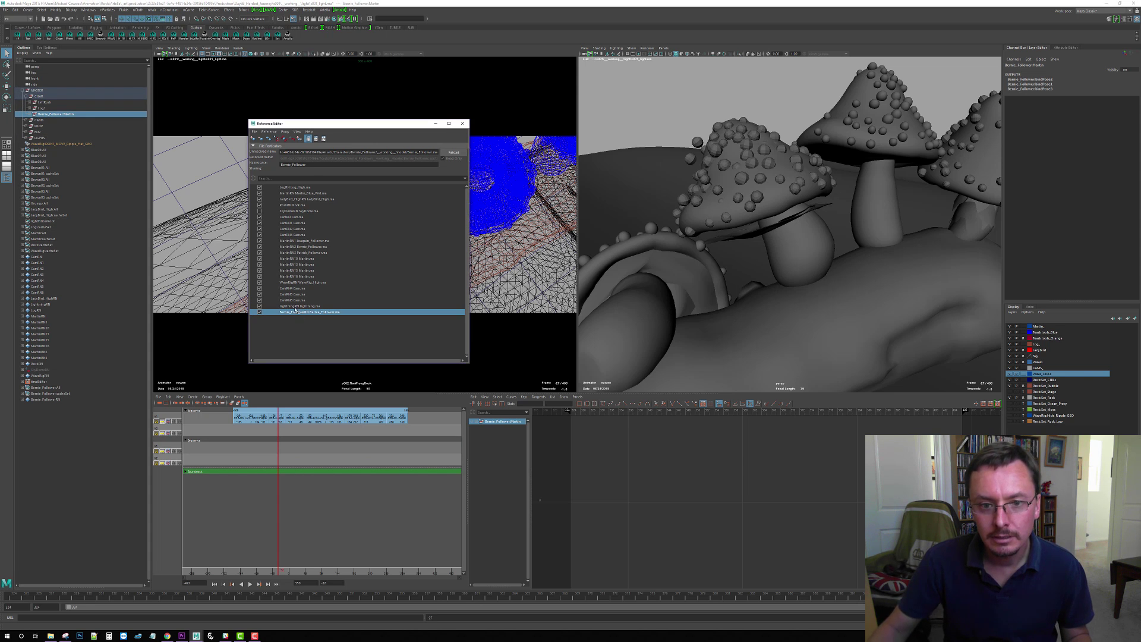
left_click_drag(291, 165, 306, 164)
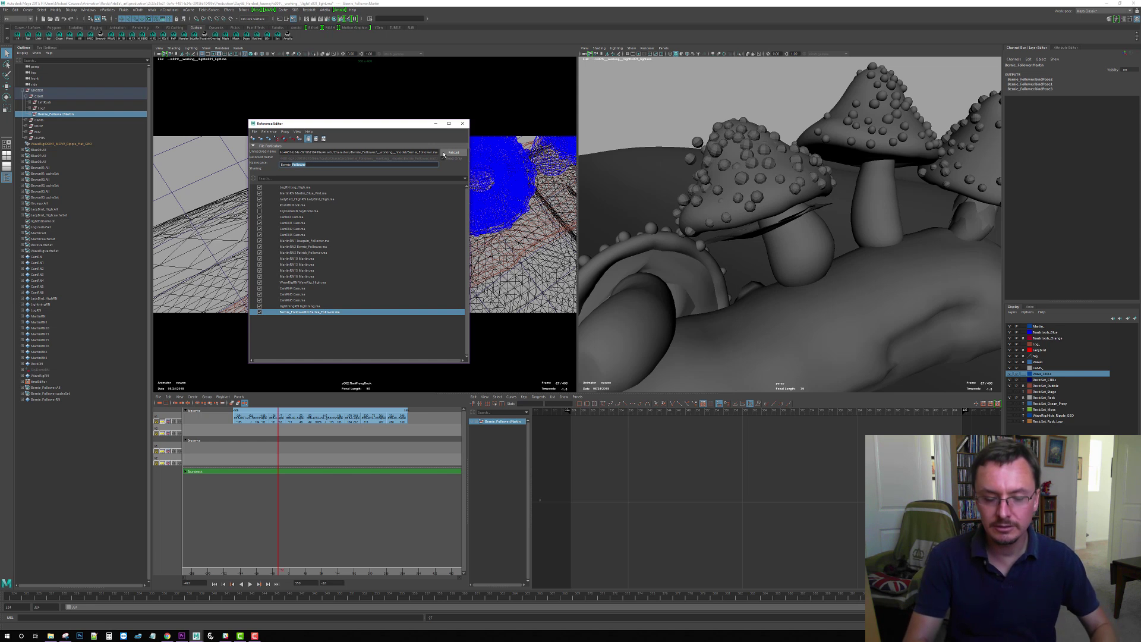
key("BackSpace")
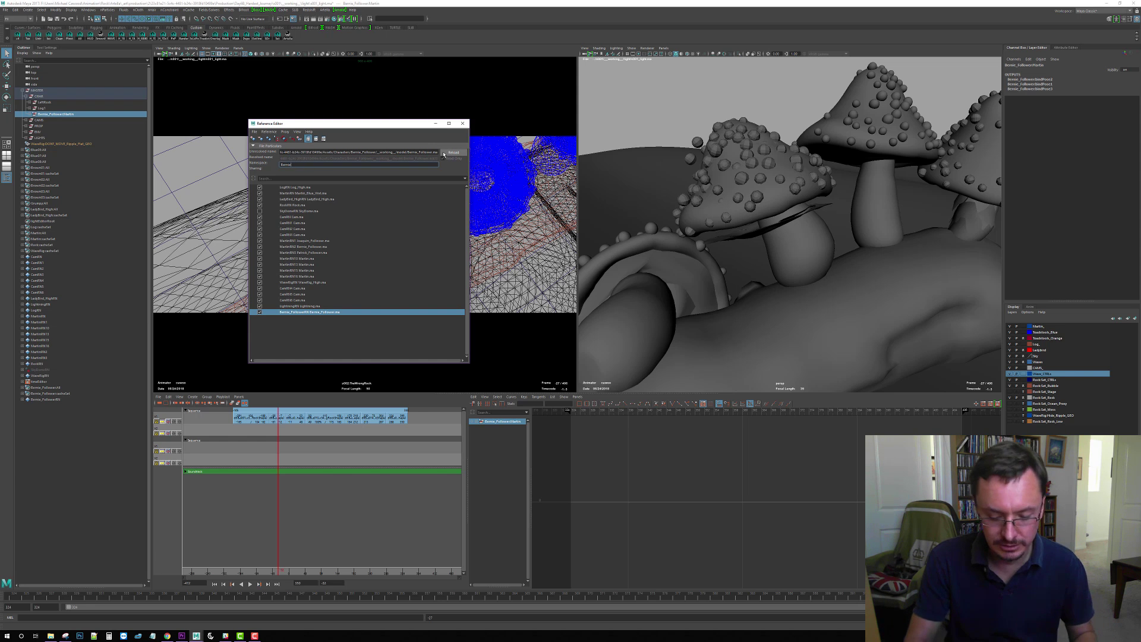
key("Return")
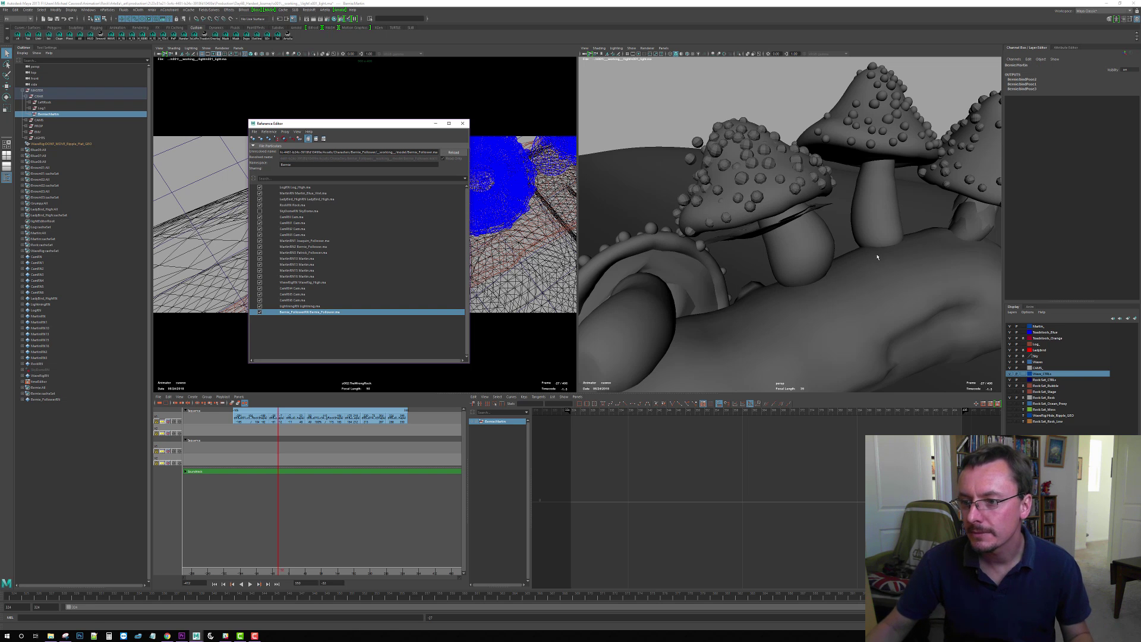
Locate the mushroom with the tilted cap in the scene hierarchy from its stalk and select its Brown01 top group
left_click_drag(832, 250, 876, 260, "alt")
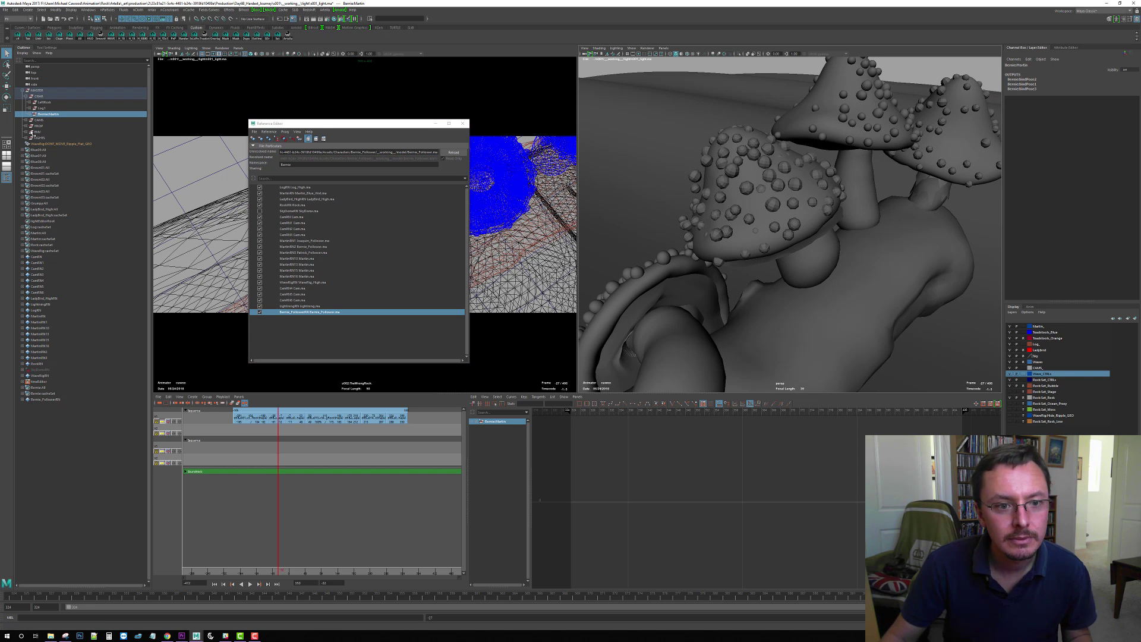
left_click(810, 269)
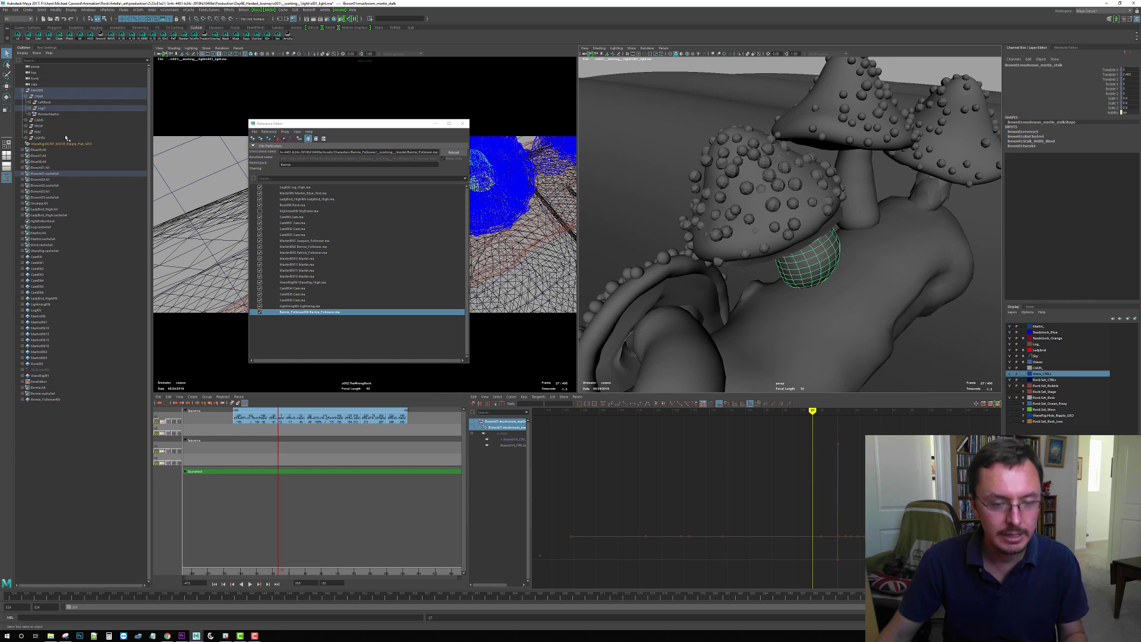
key("f")
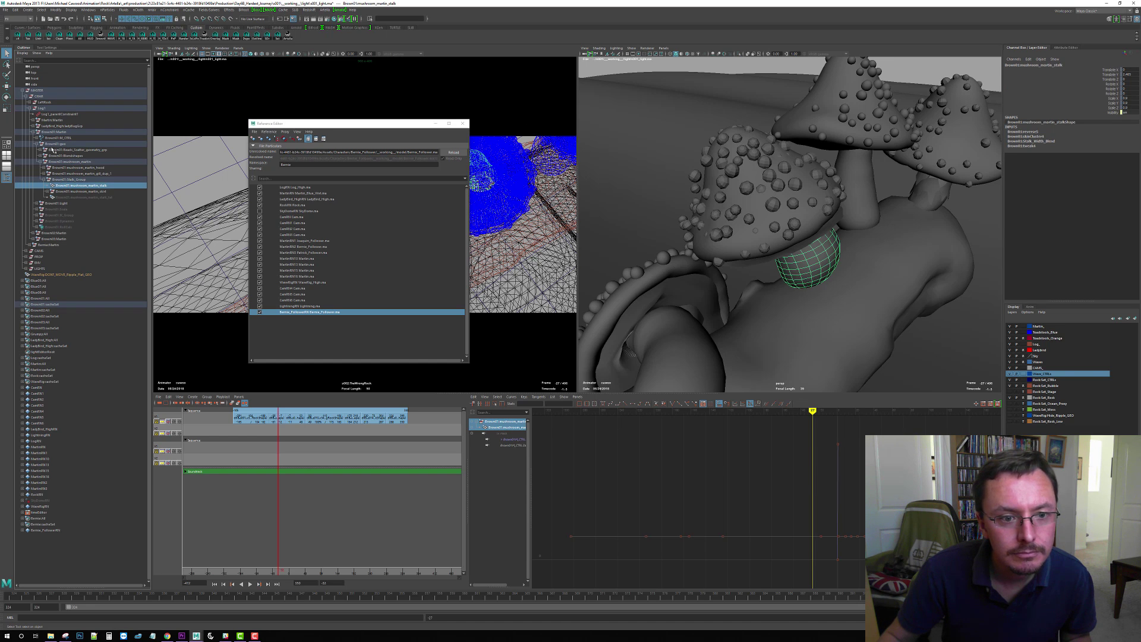
left_click(33, 132)
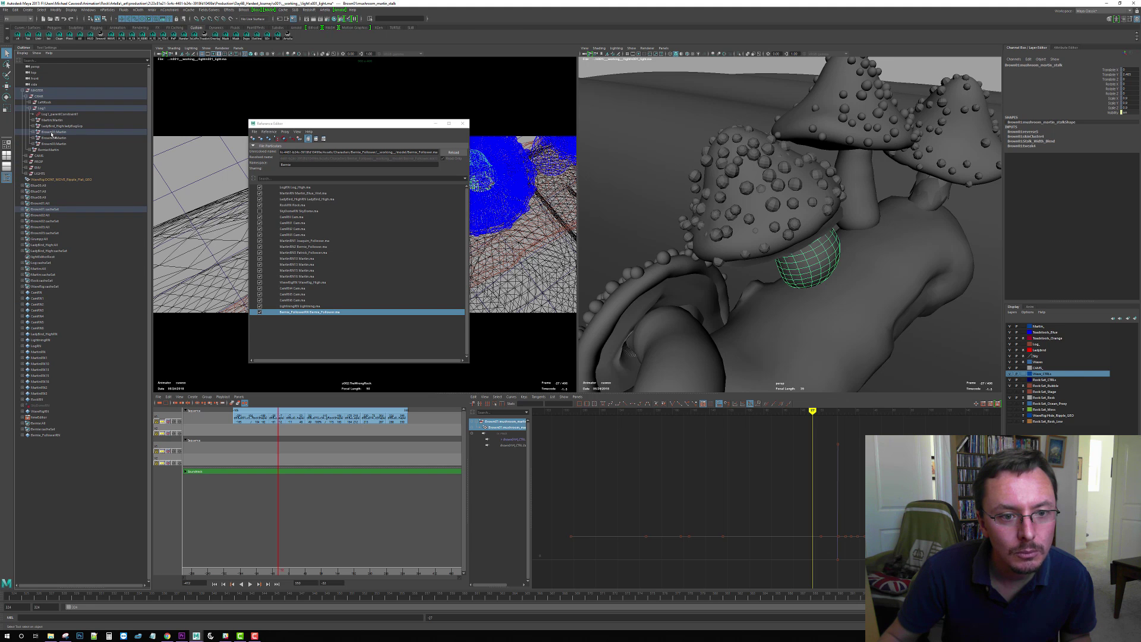
left_click(52, 132)
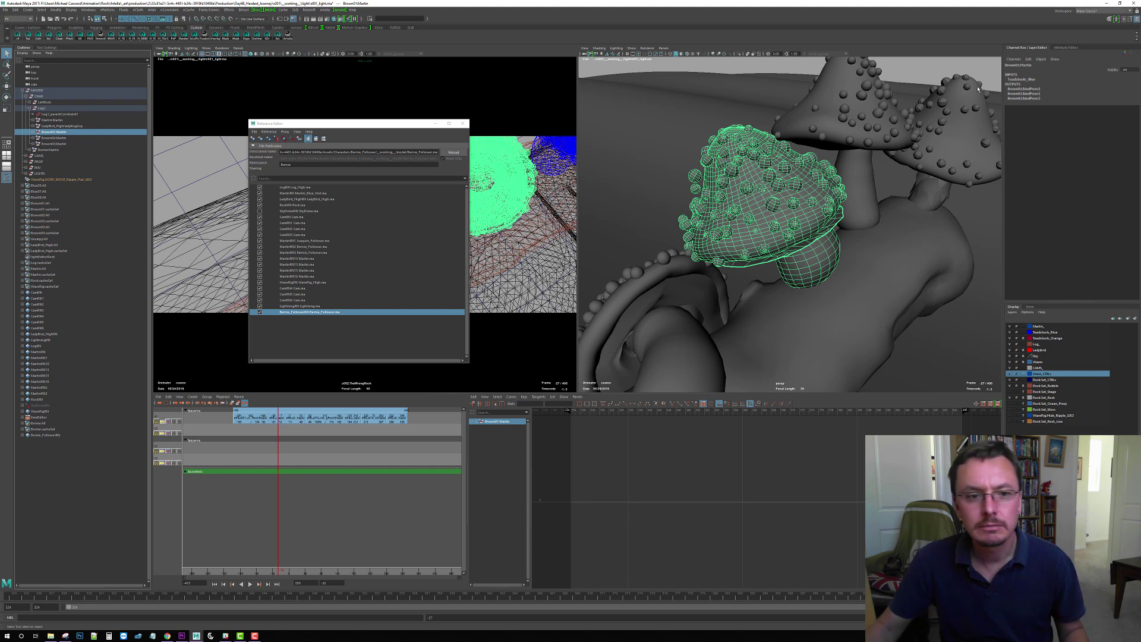
Inspect the Brown01 mushroom's main control and sub-controls, and check which mushrooms the Log1 group contains
left_click(32, 132)
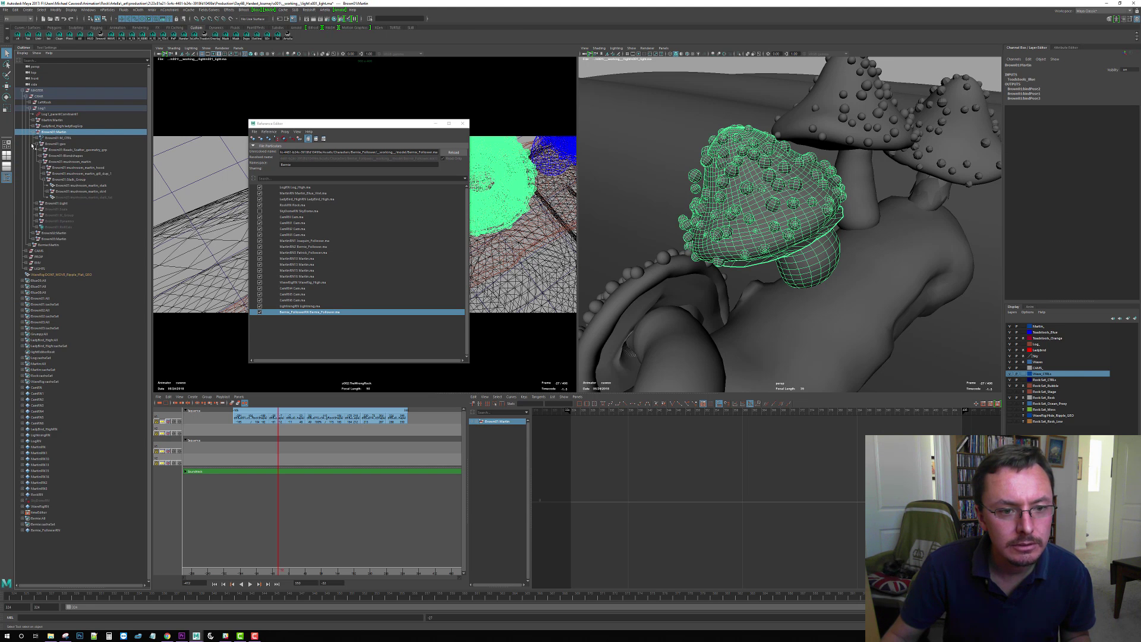
left_click(36, 144)
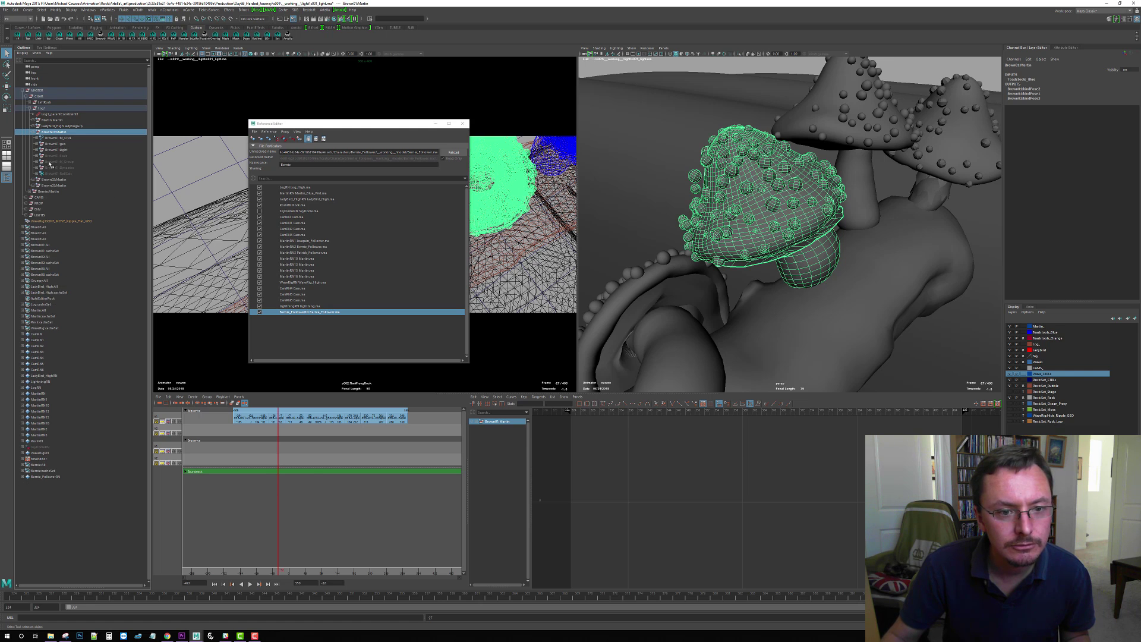
left_click(37, 138)
left_click(57, 139)
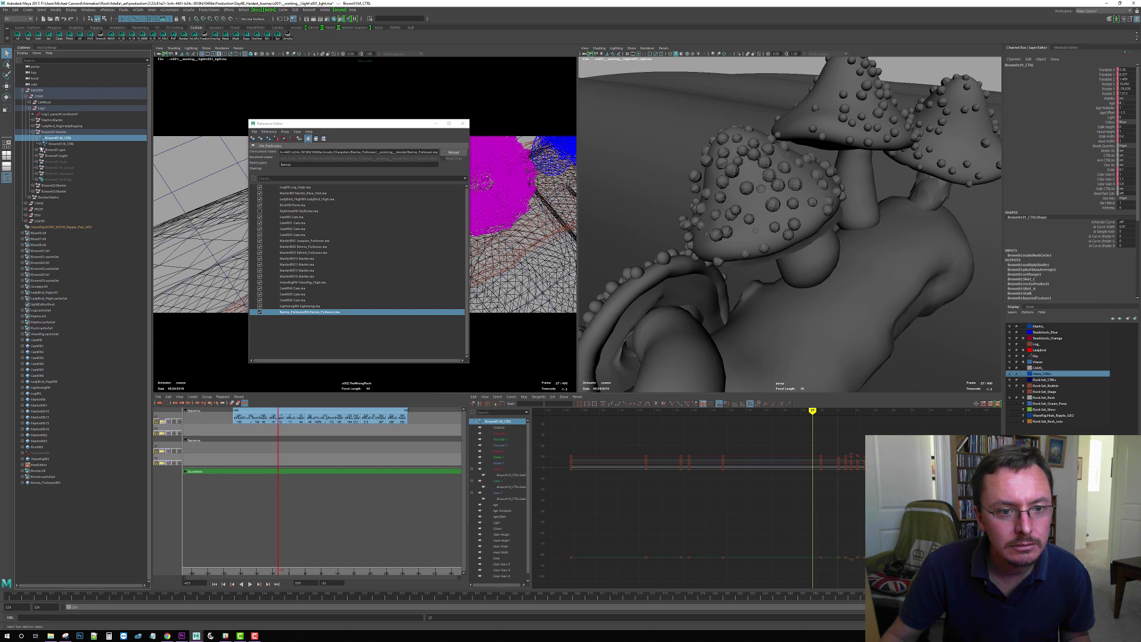
left_click(40, 144)
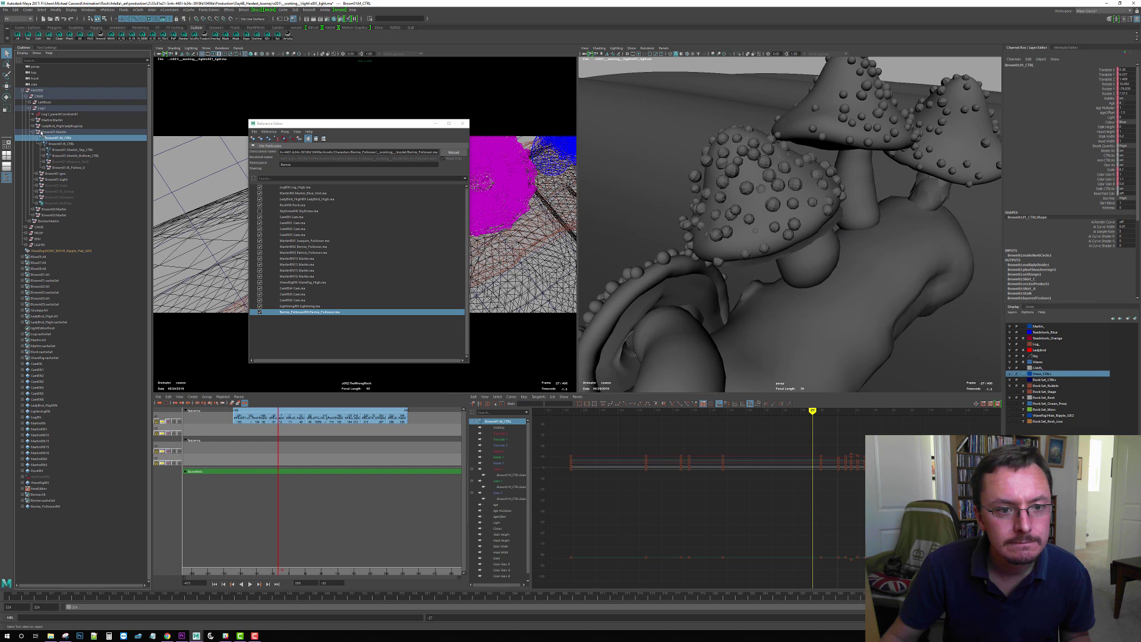
left_click(42, 109)
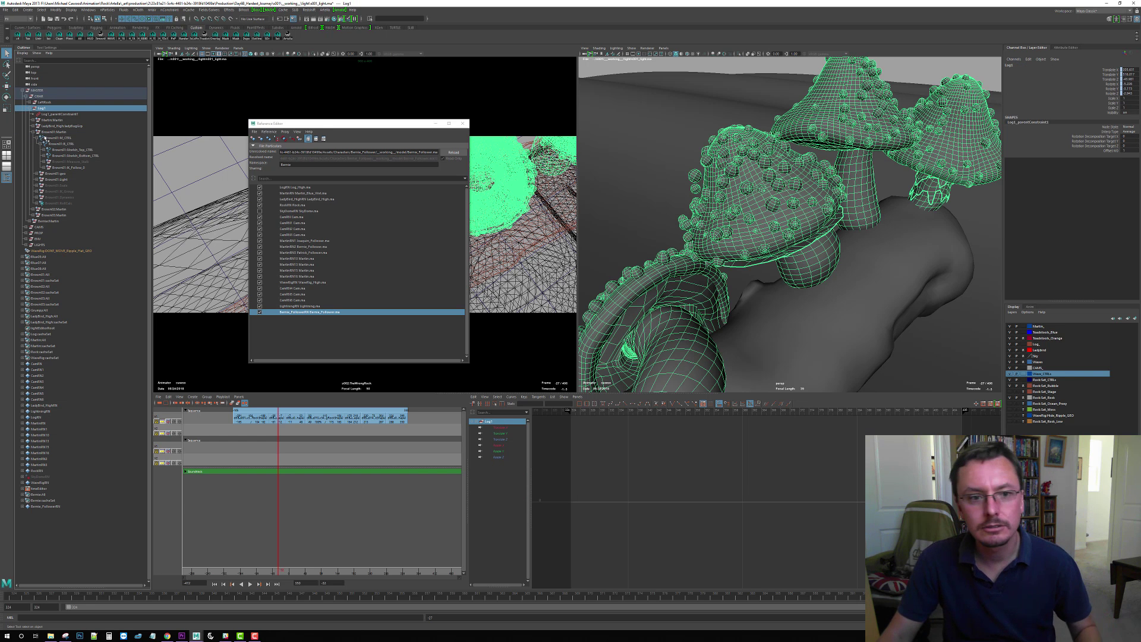
left_click(34, 132)
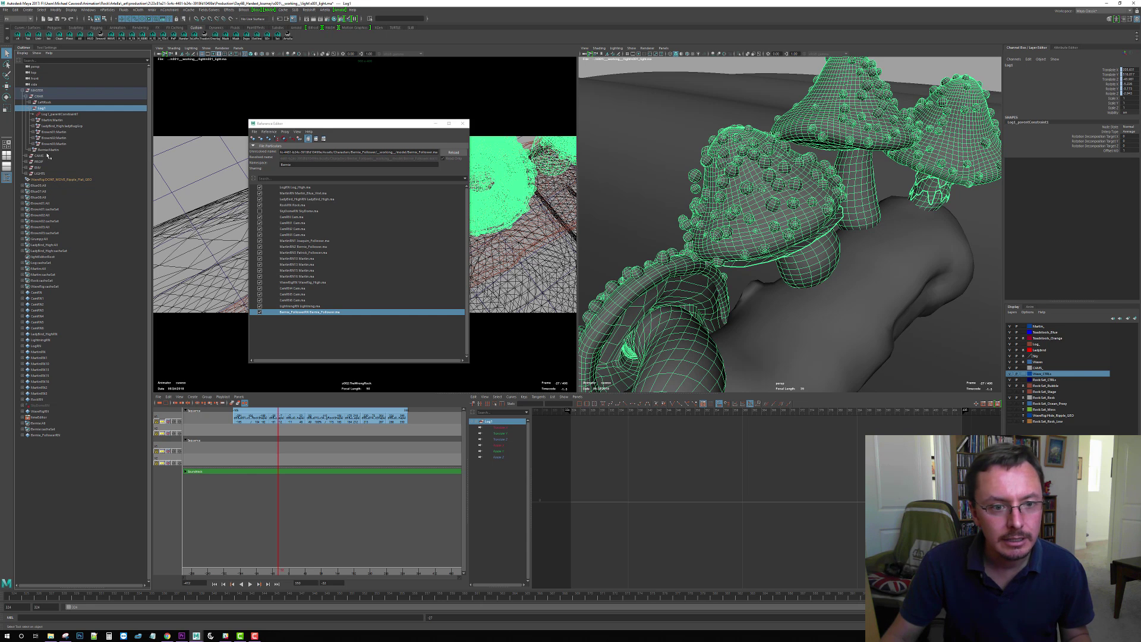
Parent the Bernie mushroom's top group under Log1 and view it beside the other mushrooms on the log
left_click(48, 149)
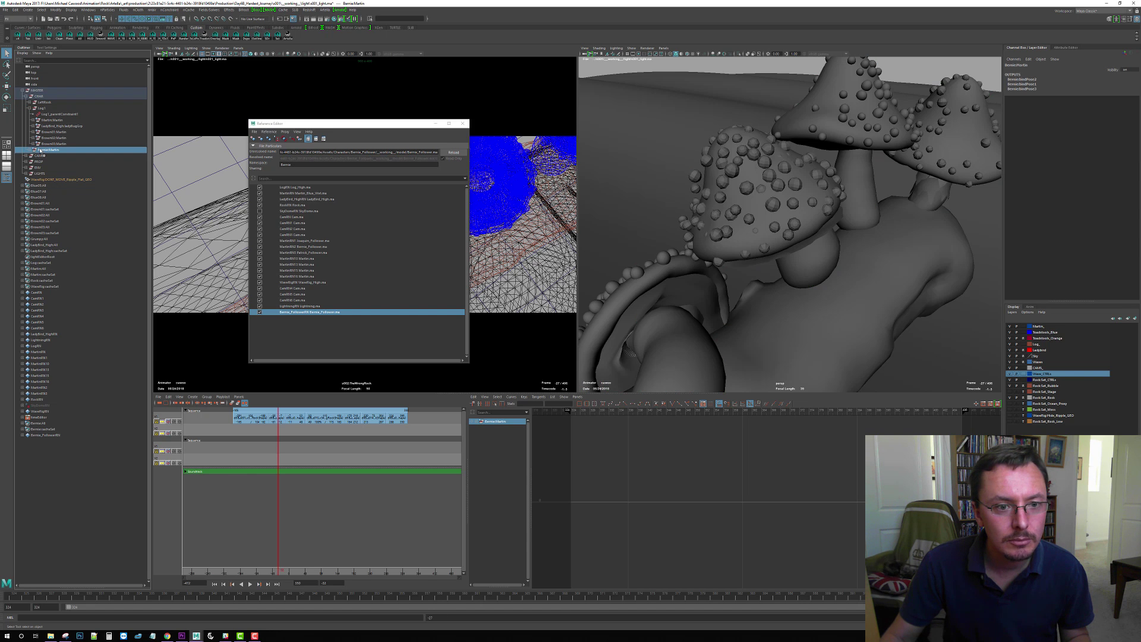
middle_click_drag(41, 114, 41, 109)
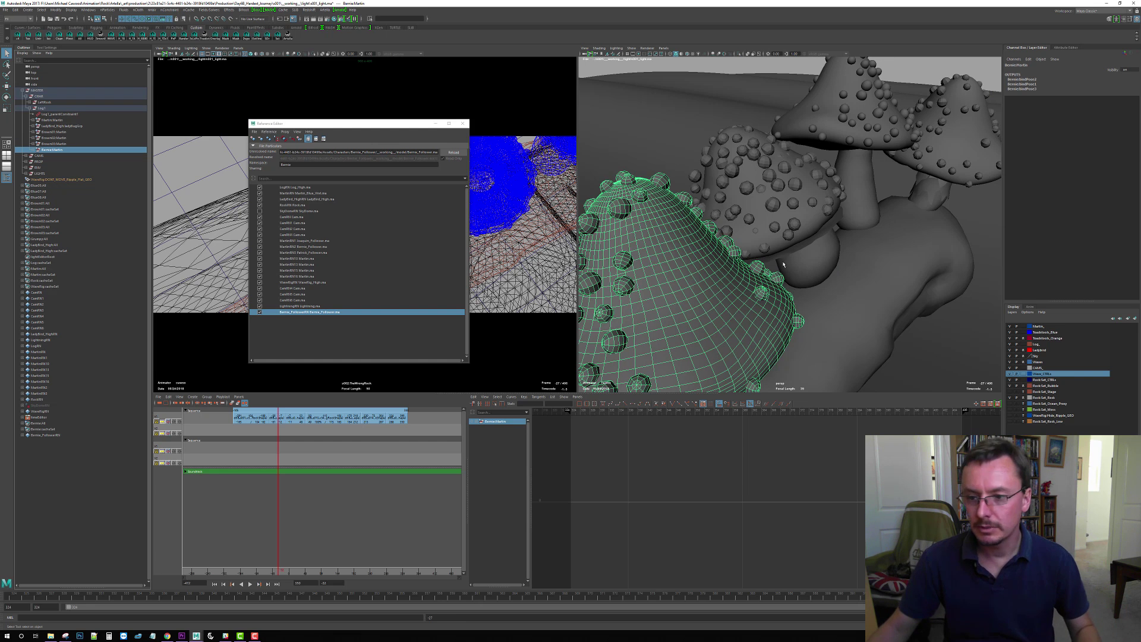
key("f")
right_click_drag(888, 259, 814, 256, "alt")
mouse_move(814, 256)
left_mouse_down("alt")
mouse_move(832, 229)
mouse_move(814, 250)
left_mouse_up("alt")
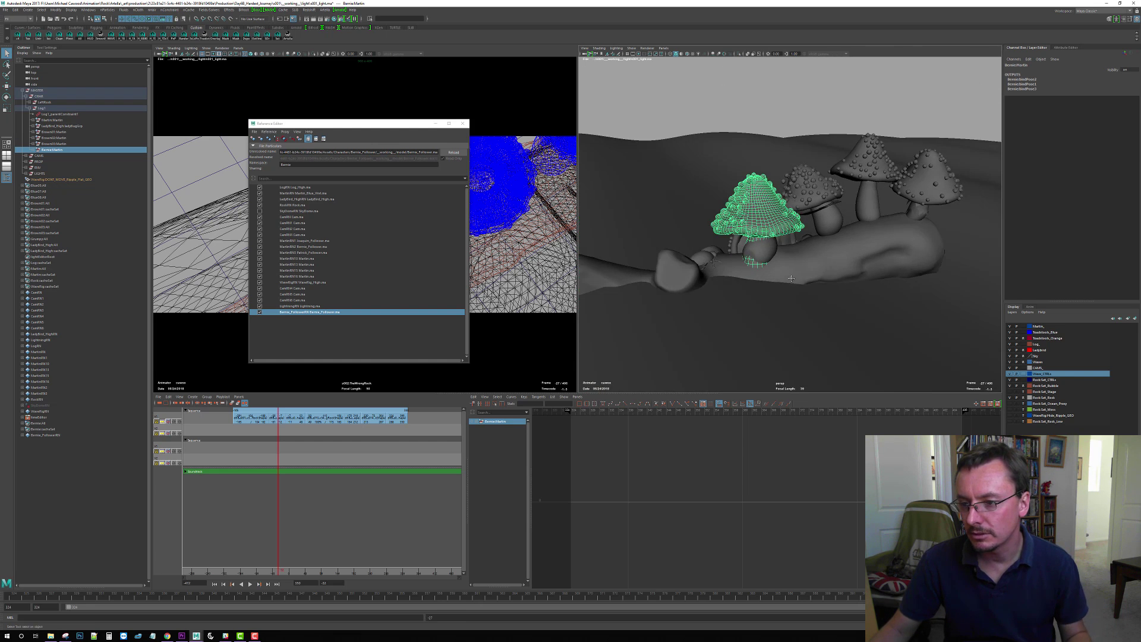
right_click_drag(815, 250, 861, 292, "alt")
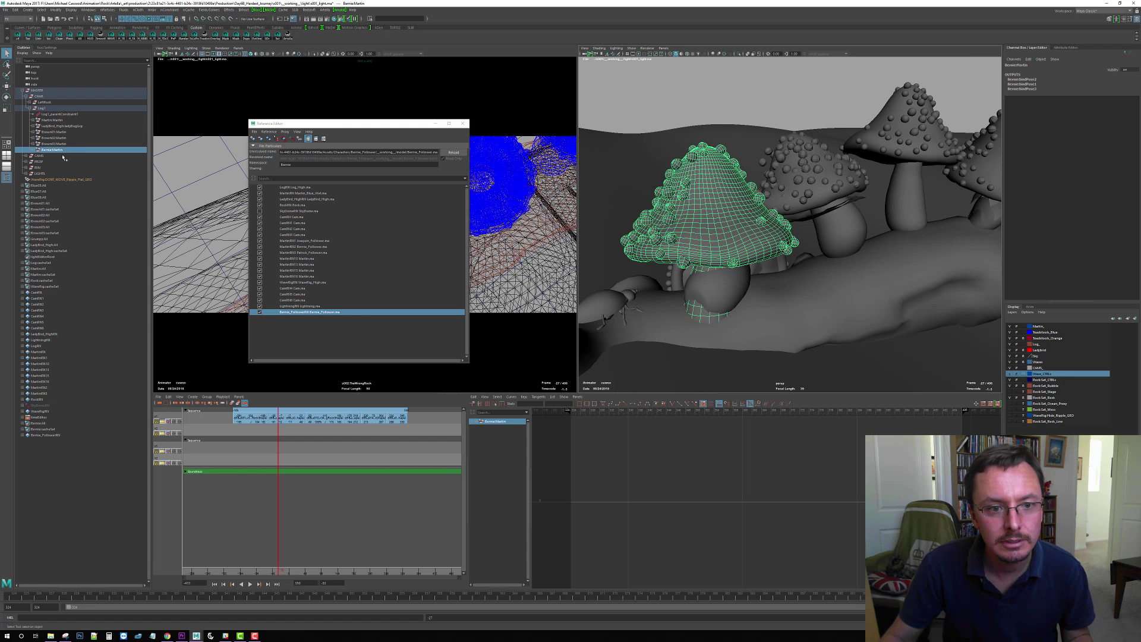
Open the ATOM export options for the Brown01 mushroom, name the desktop export file Bernie and check the template file path
left_click(54, 132)
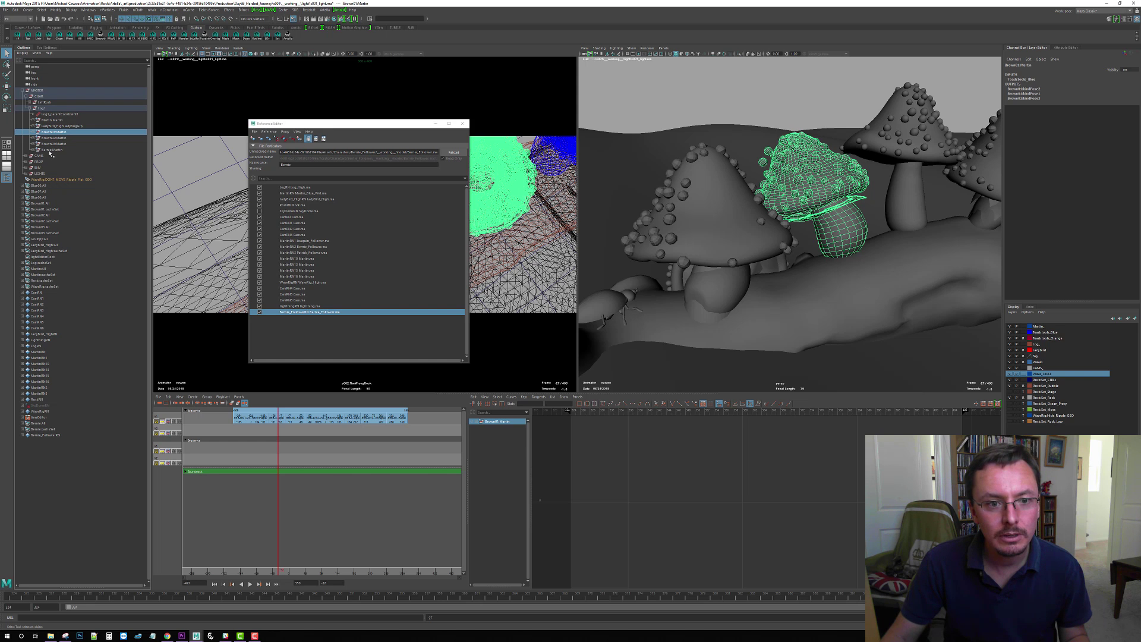
left_click(5, 11)
mouse_move(43, 124)
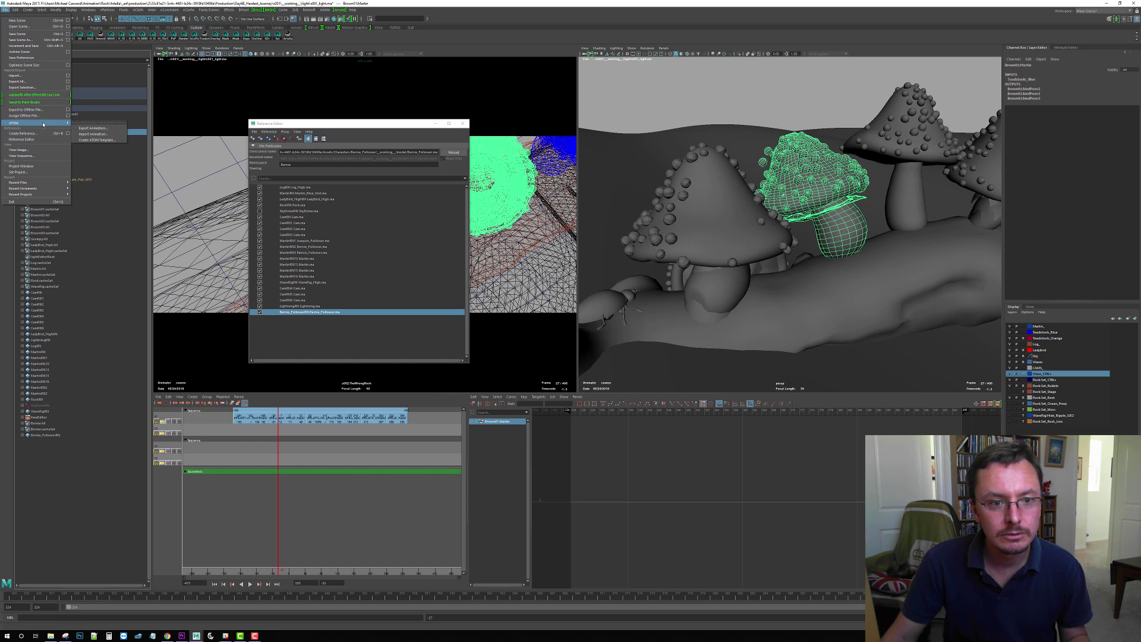
left_click(104, 129)
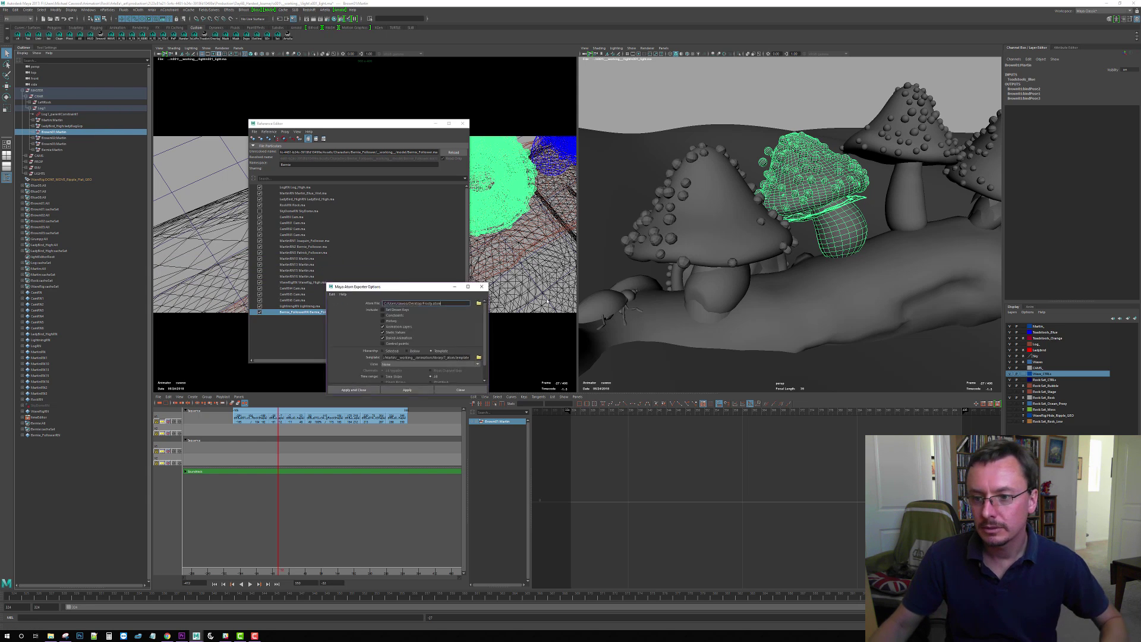
left_click_drag(401, 288, 690, 267)
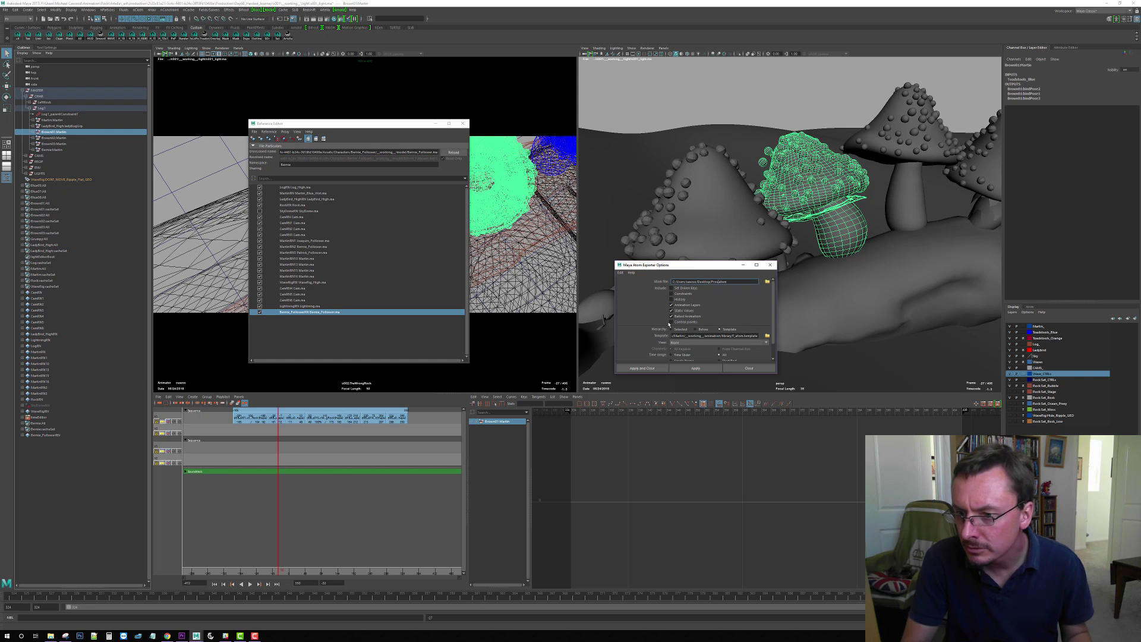
type("Bernie")
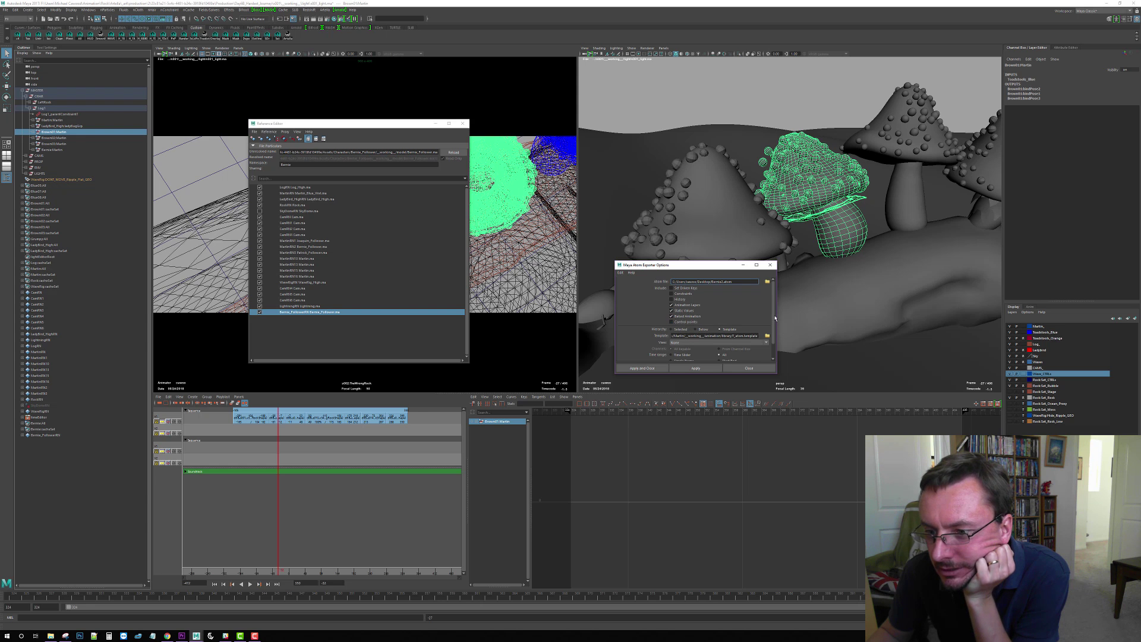
scroll(774, 314, "down", 2)
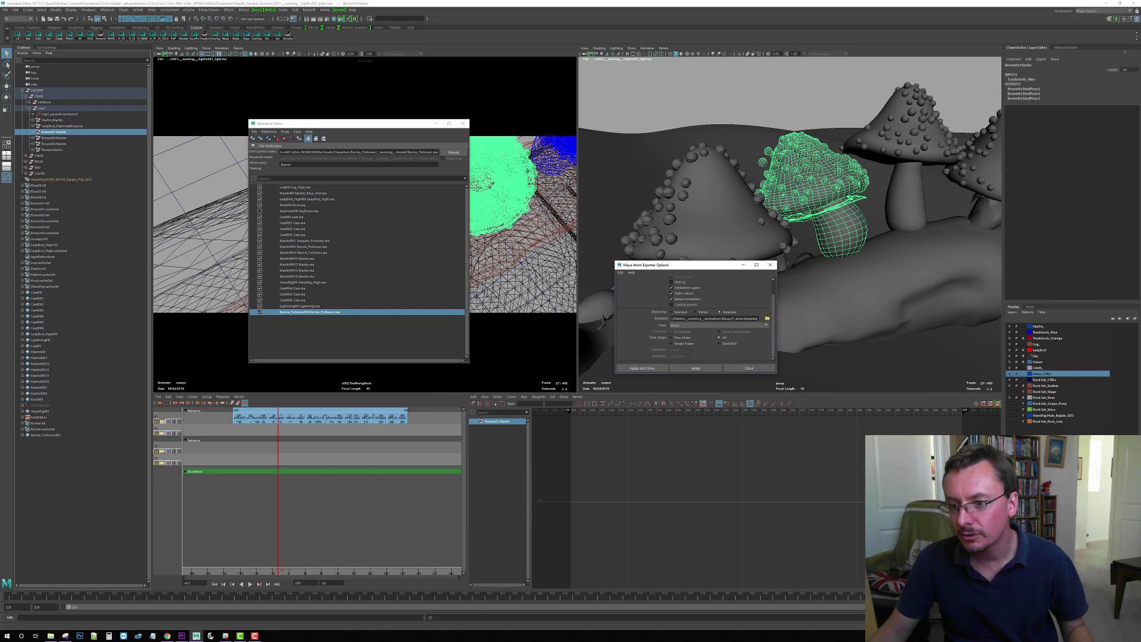
left_click_drag(731, 318, 758, 319)
left_click(712, 319)
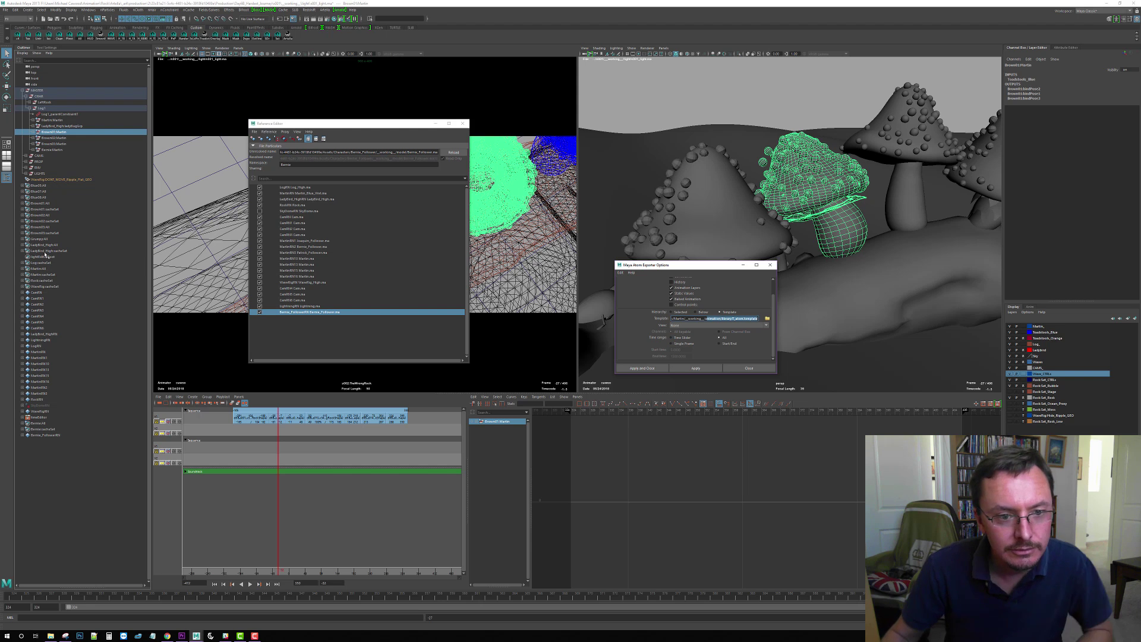
Select the members of the Brown01 control set and show the control curves in the perspective view
left_click(42, 204)
right_click(43, 205)
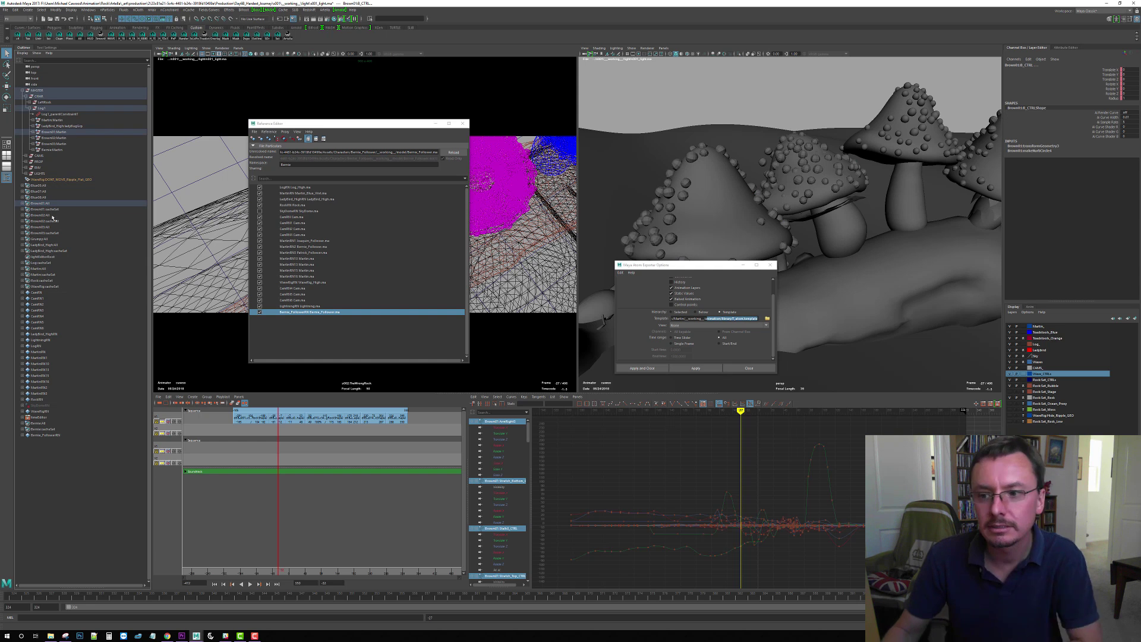
left_click(633, 48)
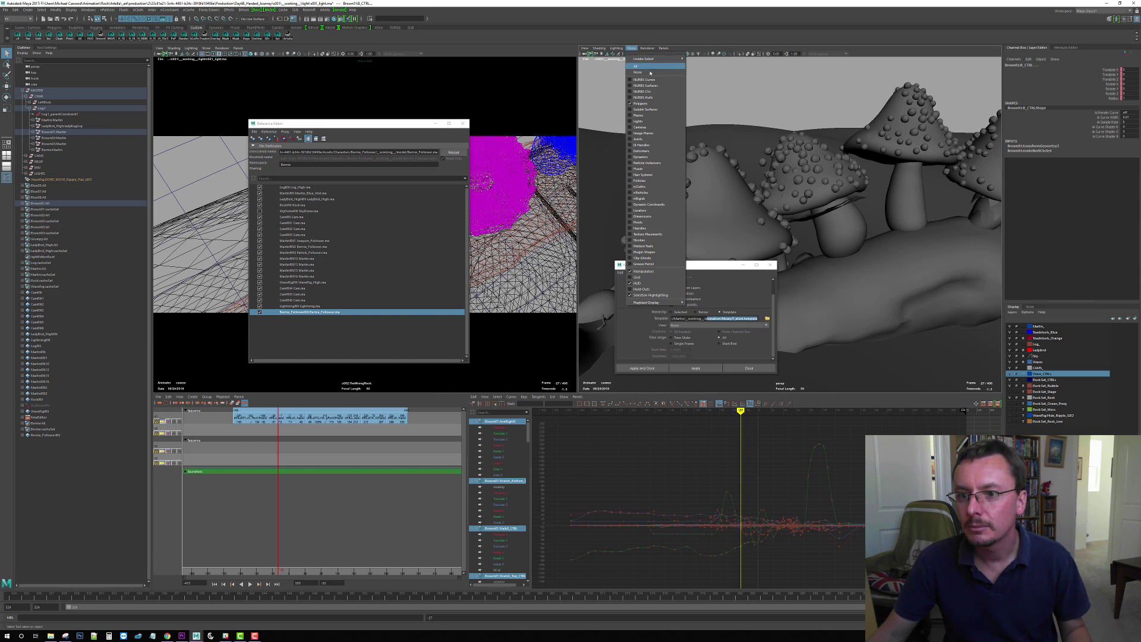
left_click(645, 74)
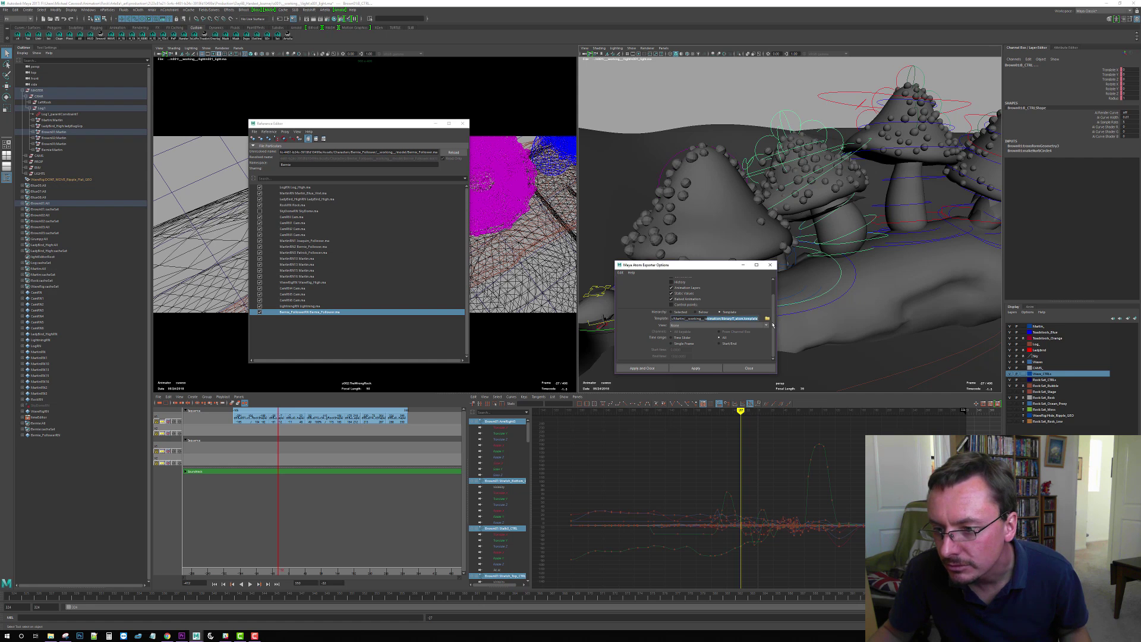
Review the export options, export the Brown01 controls' animation to the ATOM file and close the exporter
scroll(775, 291, "up", 2)
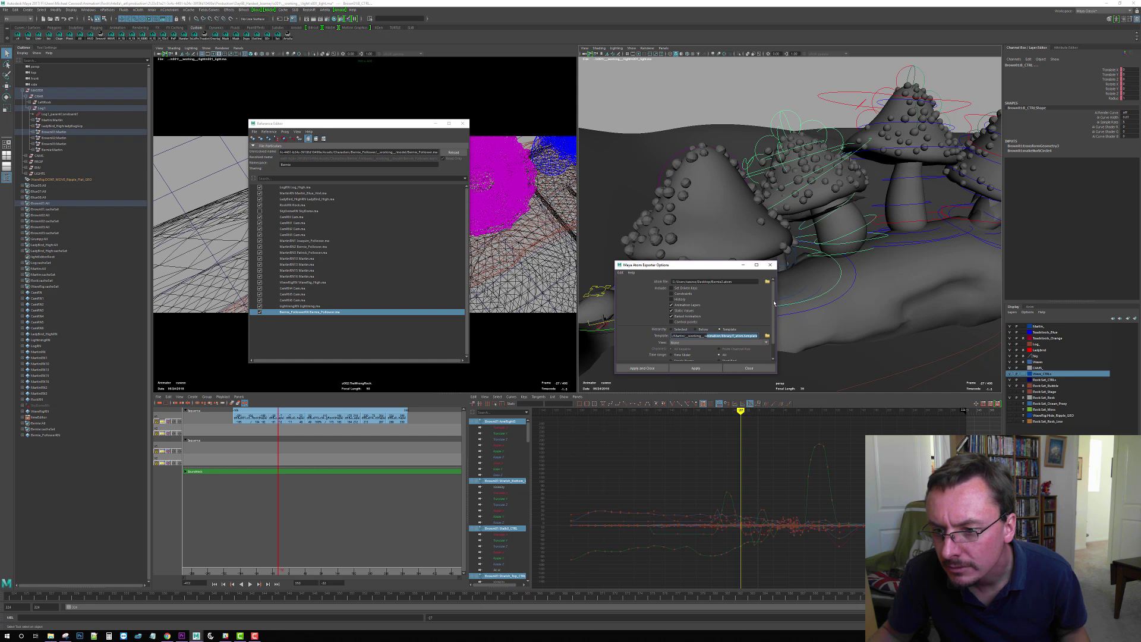
scroll(773, 315, "down", 2)
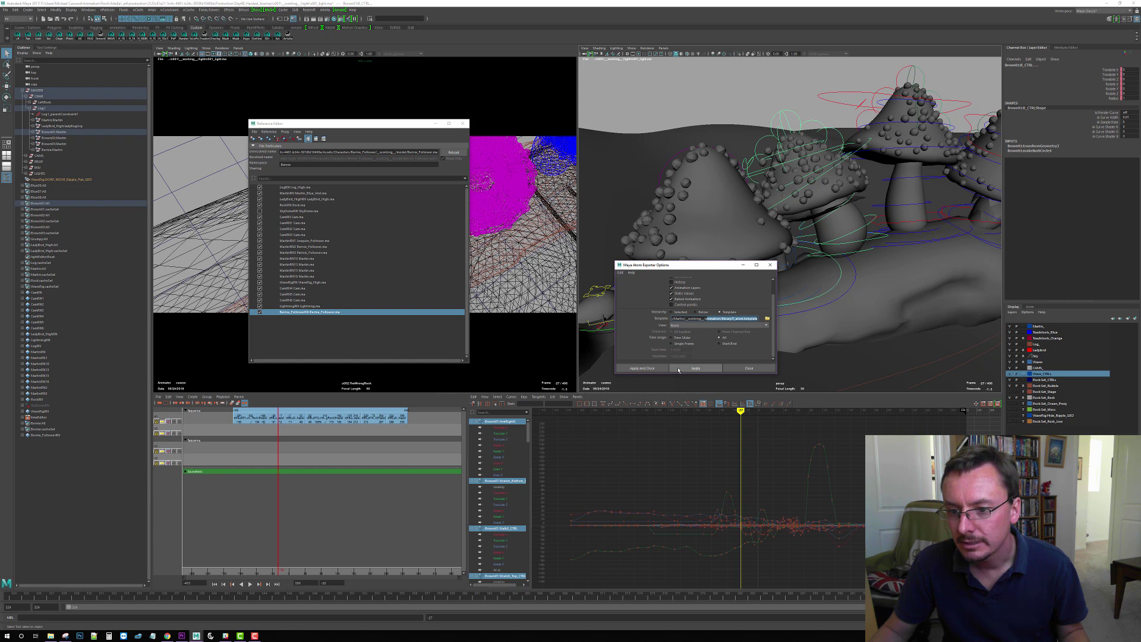
left_click(653, 369)
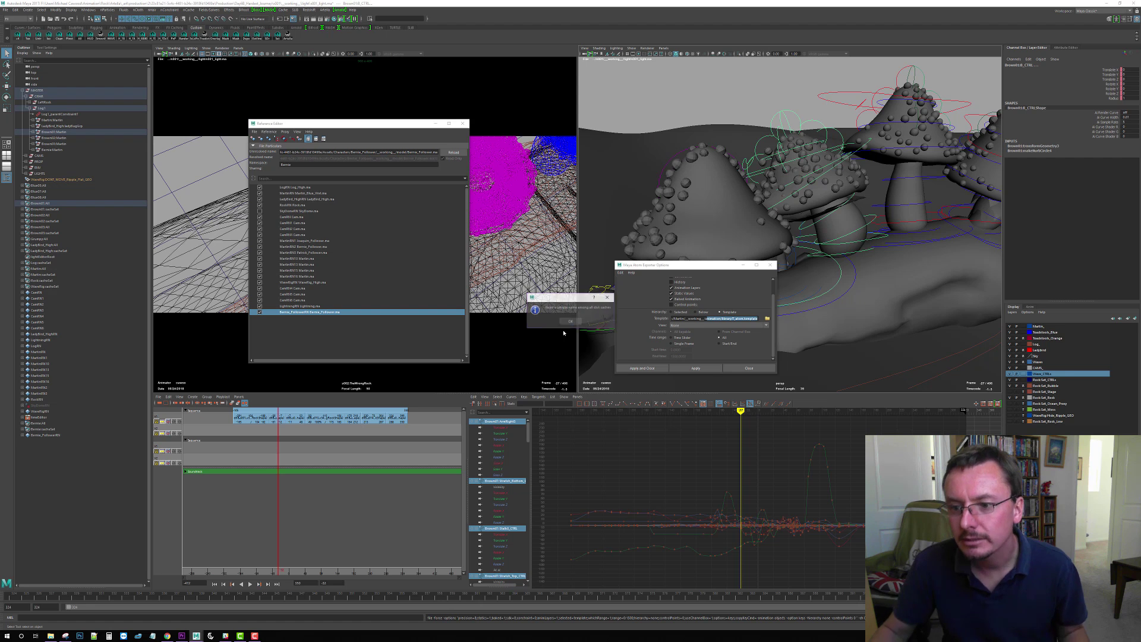
left_click(571, 321)
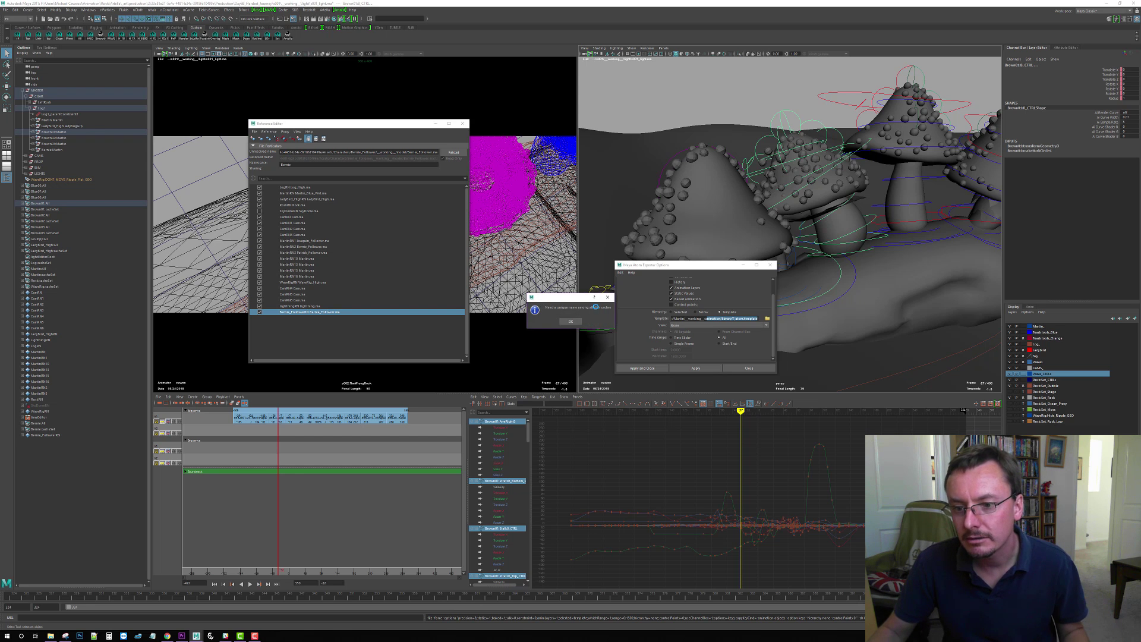
left_click(572, 321)
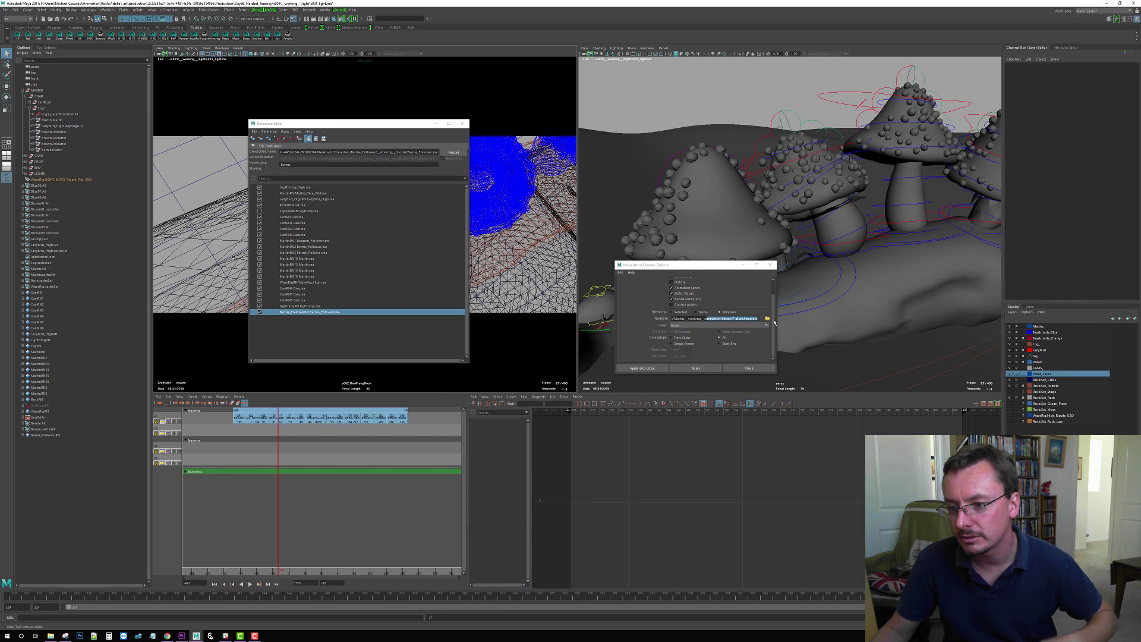
scroll(775, 296, "up", 1)
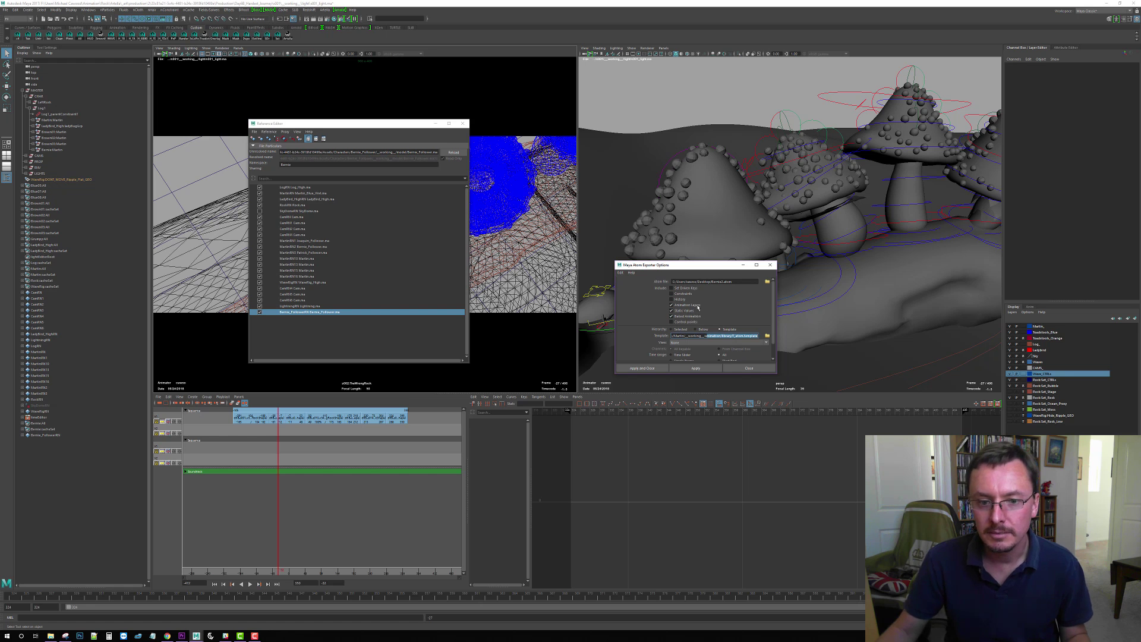
left_click(770, 265)
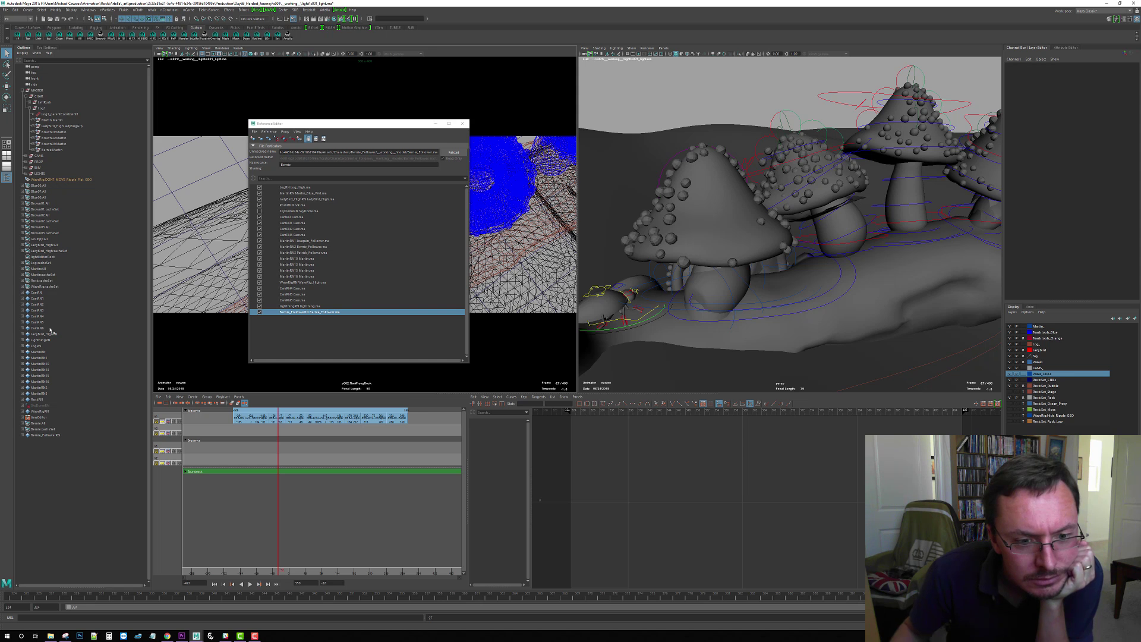
Select the members of Bernie's control set and open the ATOM import options
left_click(38, 423)
right_click(39, 423)
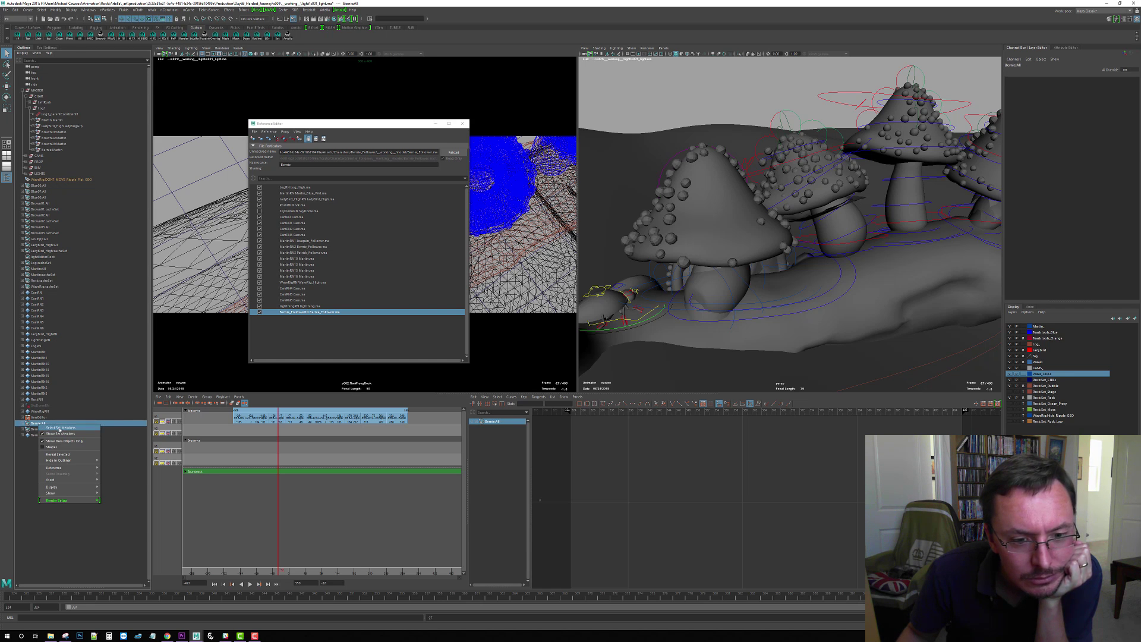
left_click(60, 428)
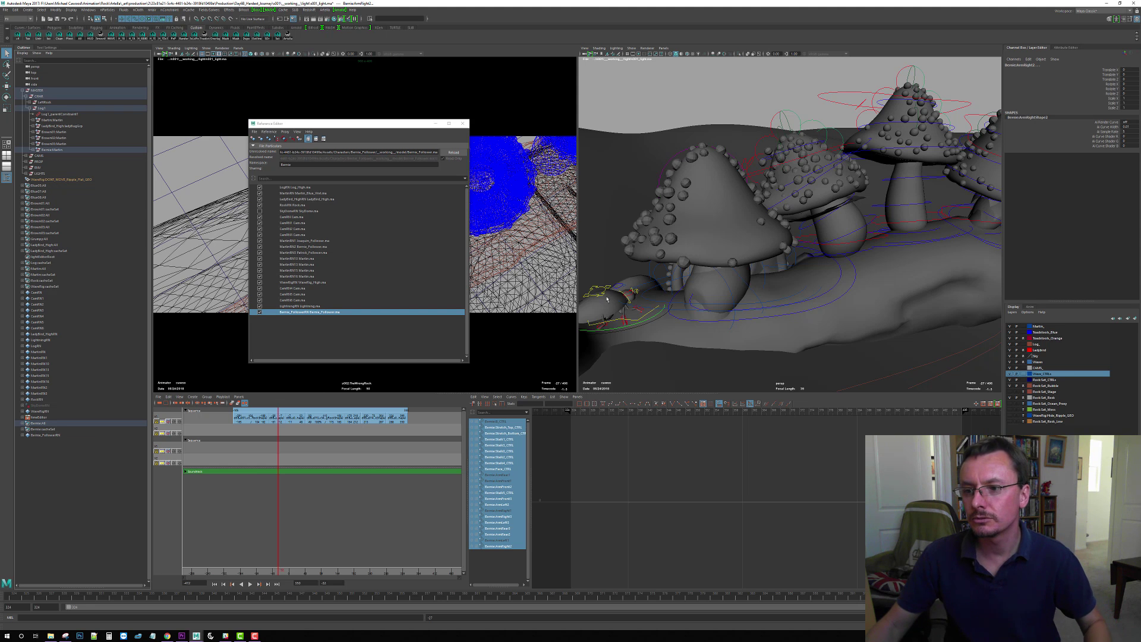
left_click(5, 10)
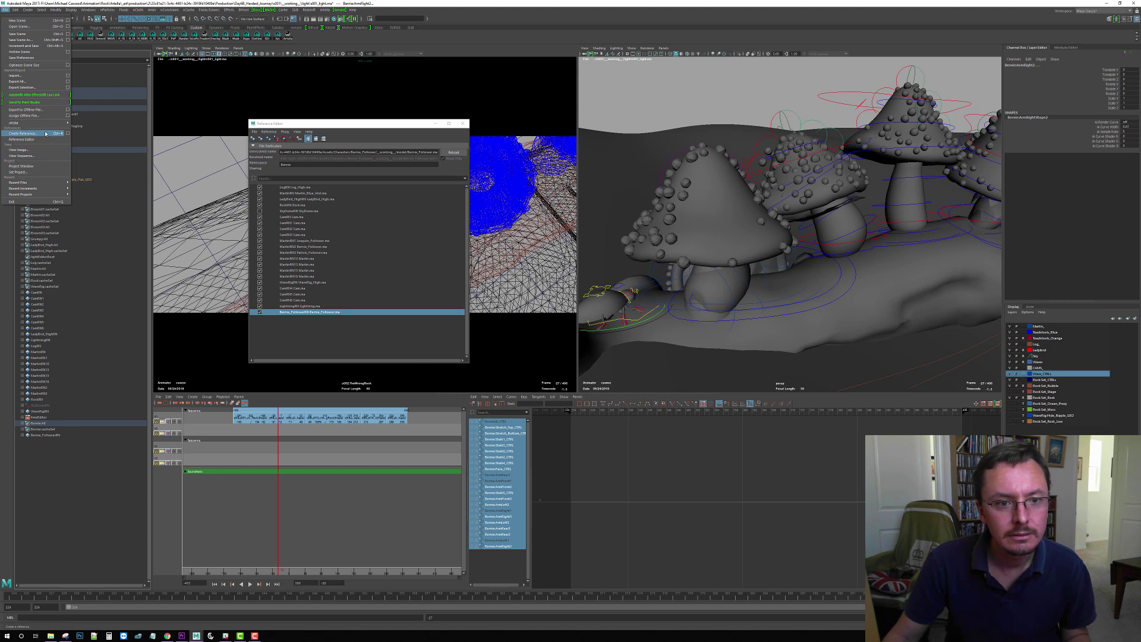
left_click(104, 151)
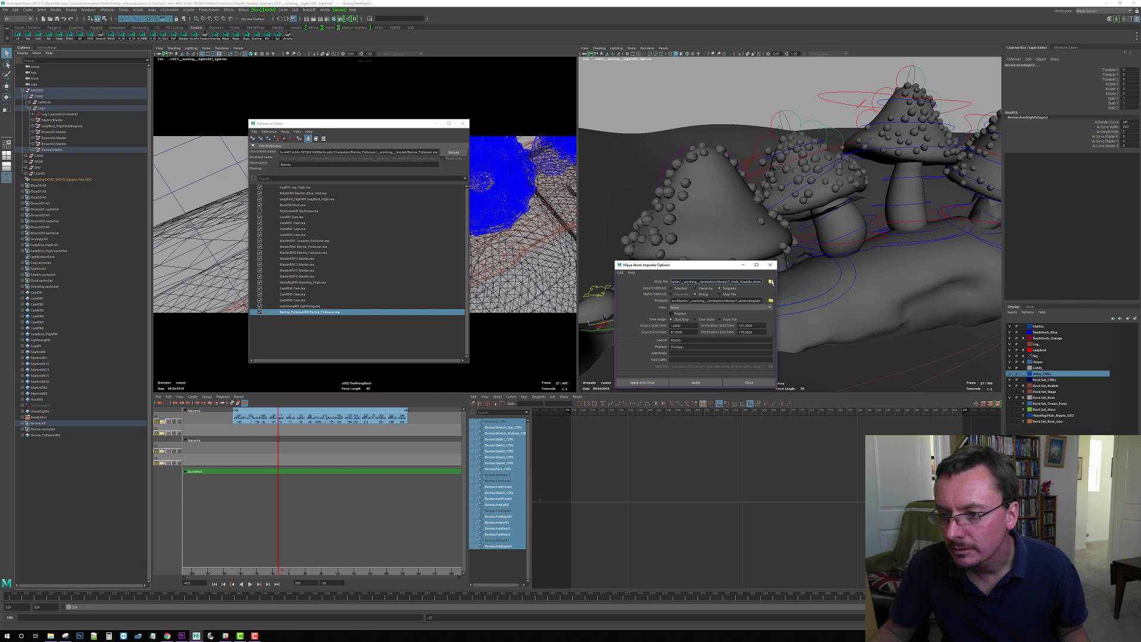
Choose the Bernie ATOM file on the desktop, check the template and set the import time range to From File
left_click(772, 283)
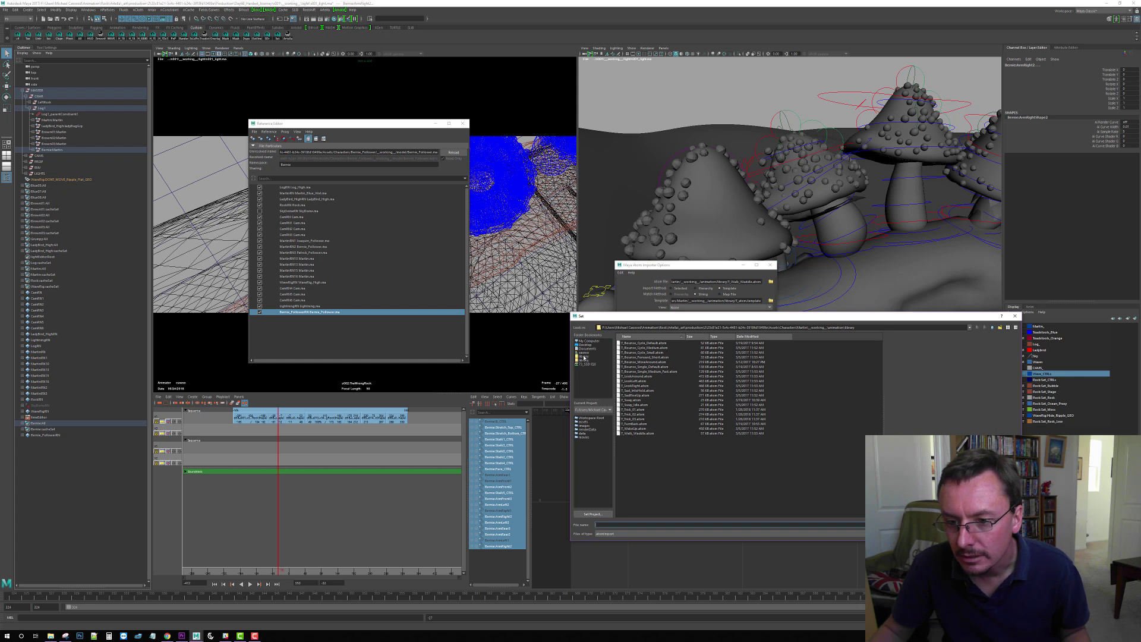
left_click(586, 345)
double_click(630, 343)
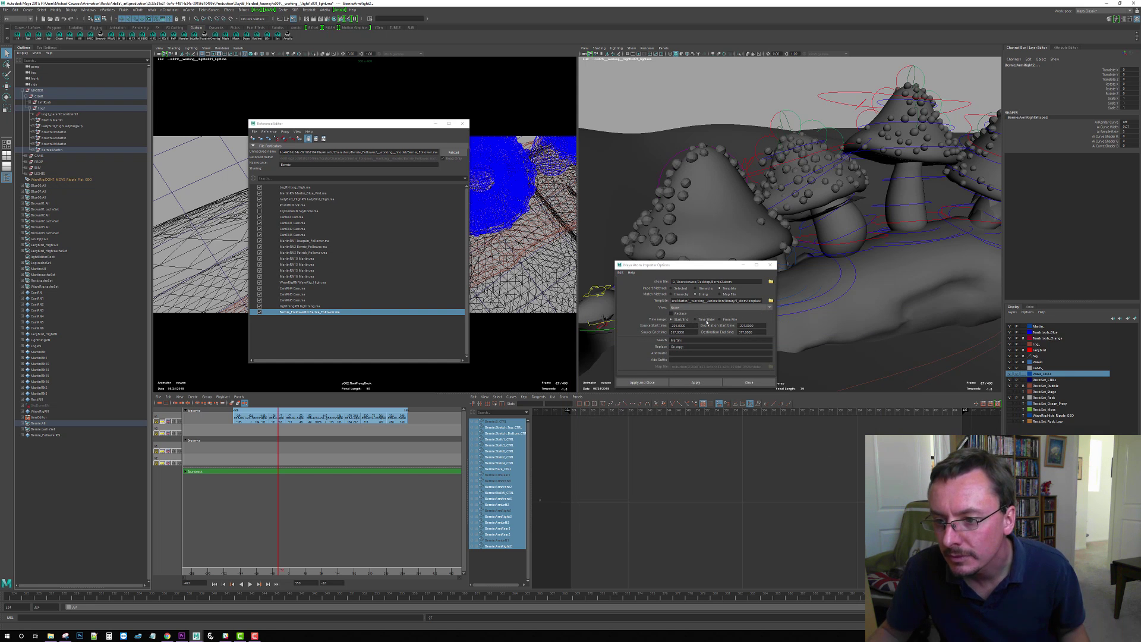
left_click_drag(733, 301, 761, 301)
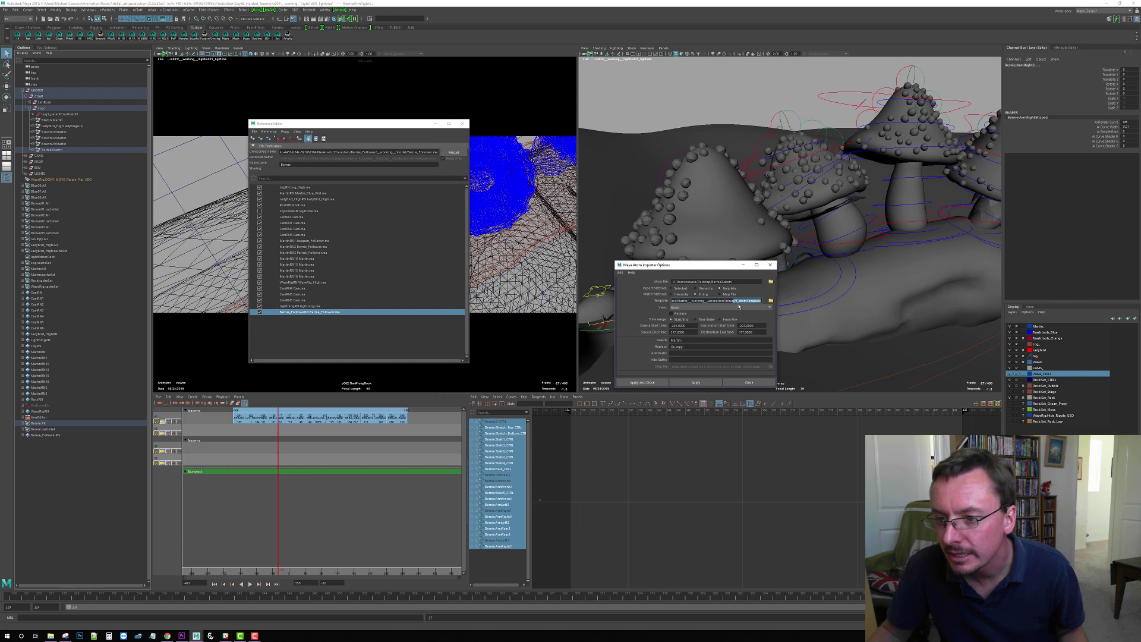
left_click(719, 320)
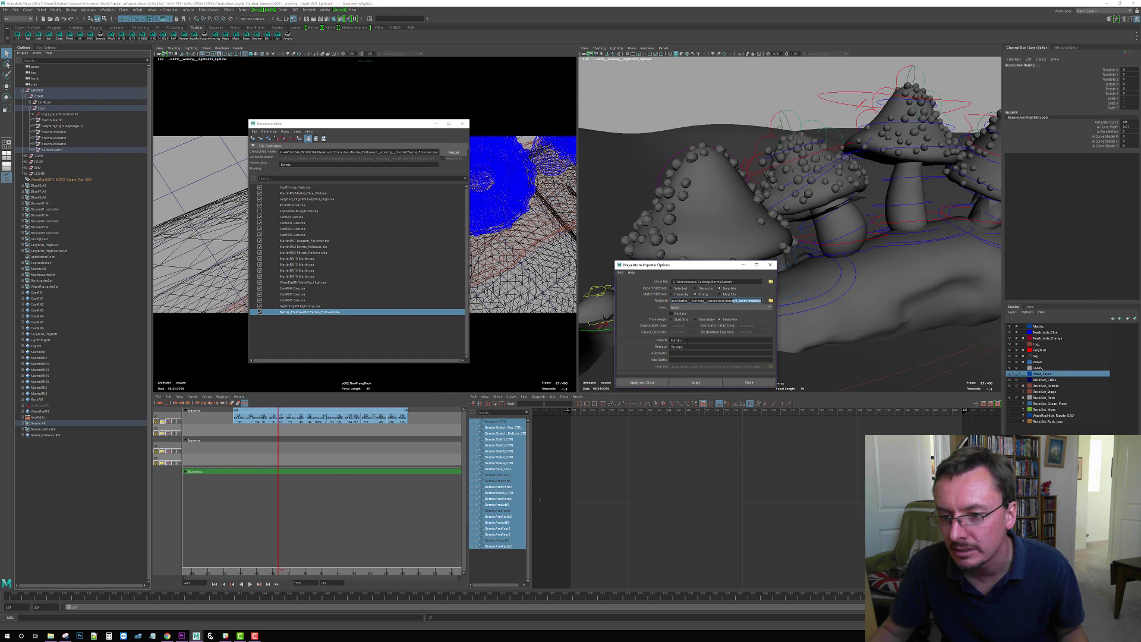
Set the import's name replacement to search for Brown01 and replace it with Bernie
left_click(695, 341)
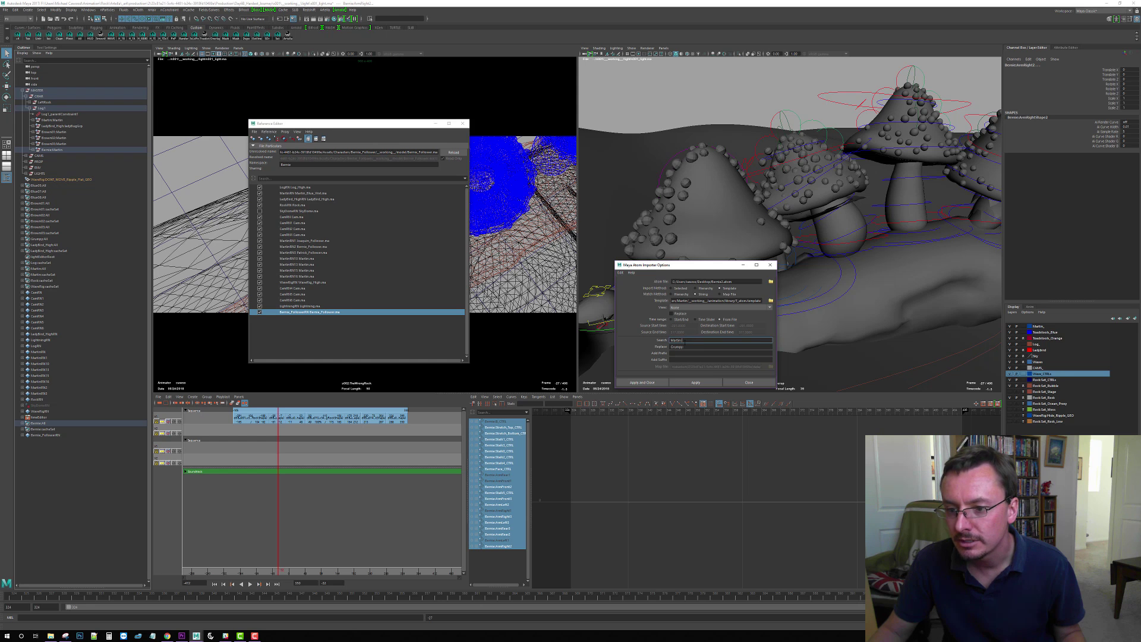
key("Tab")
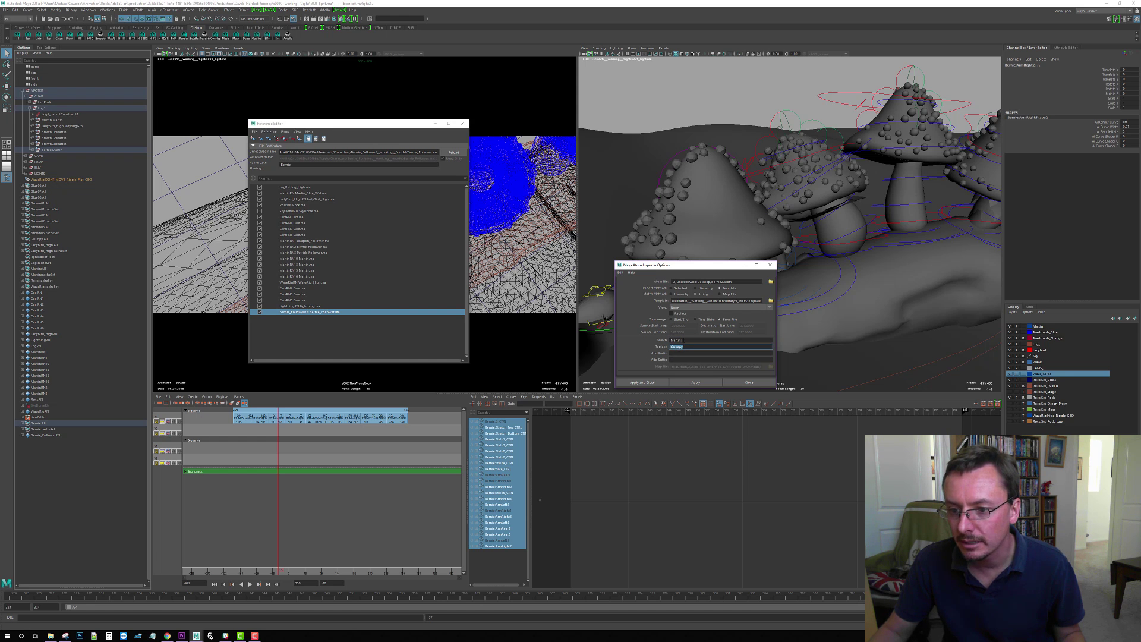
key("shift+Tab")
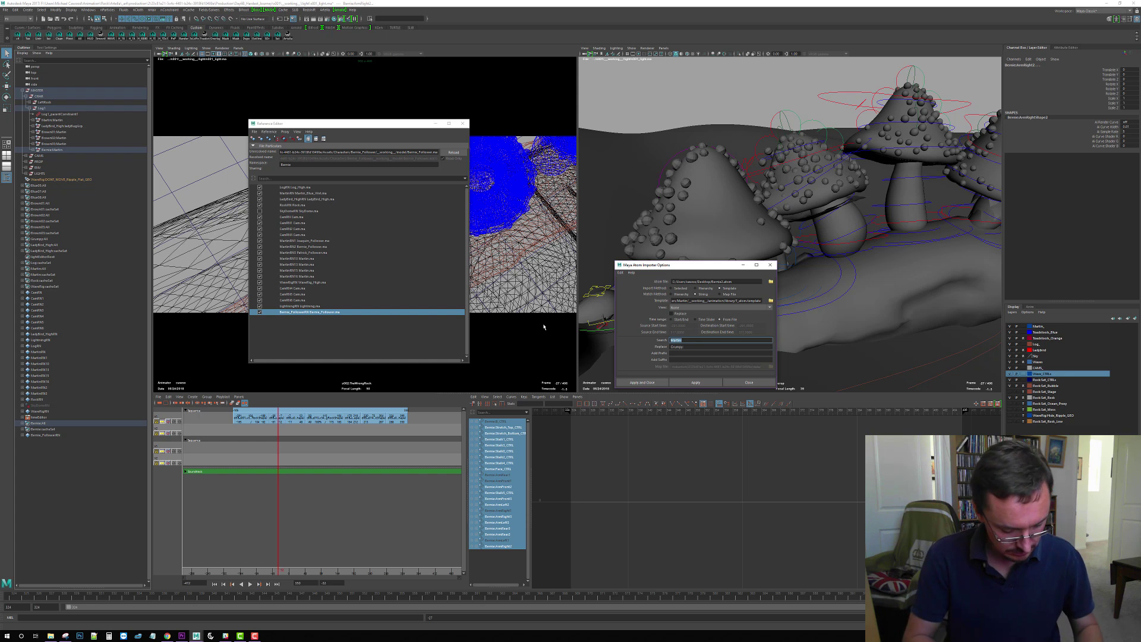
type("Brown01:")
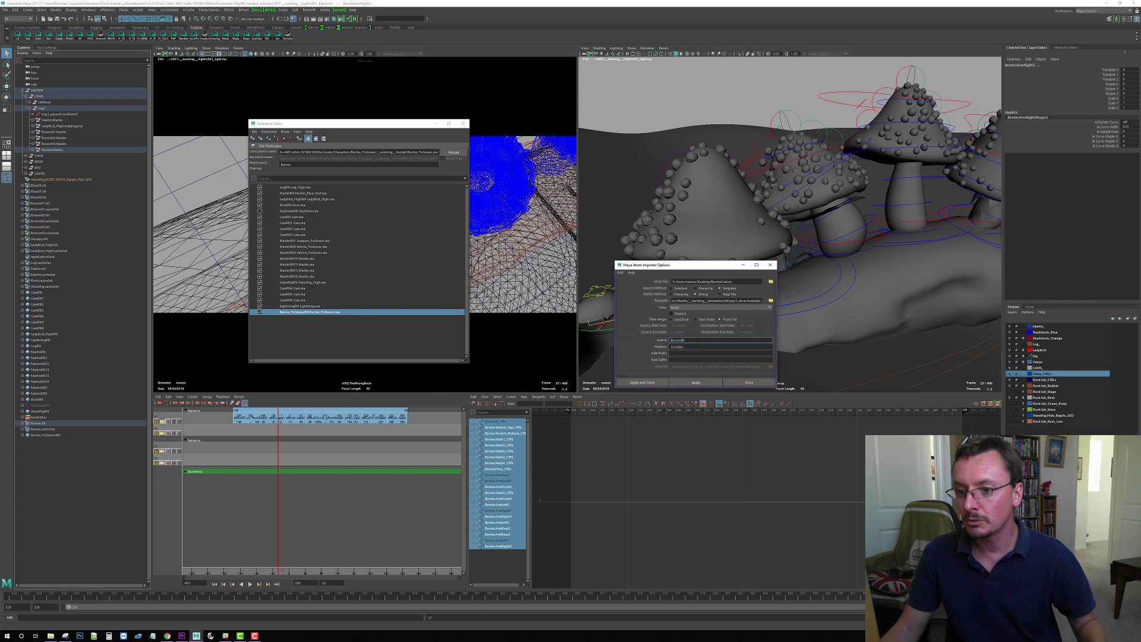
key("Tab")
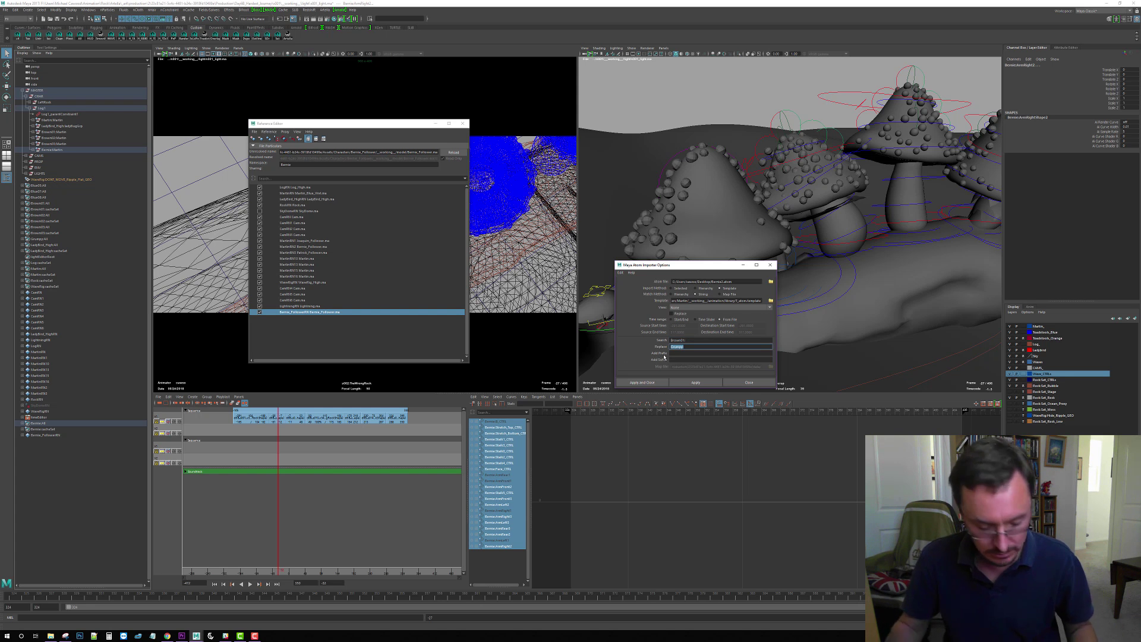
type("Bernie")
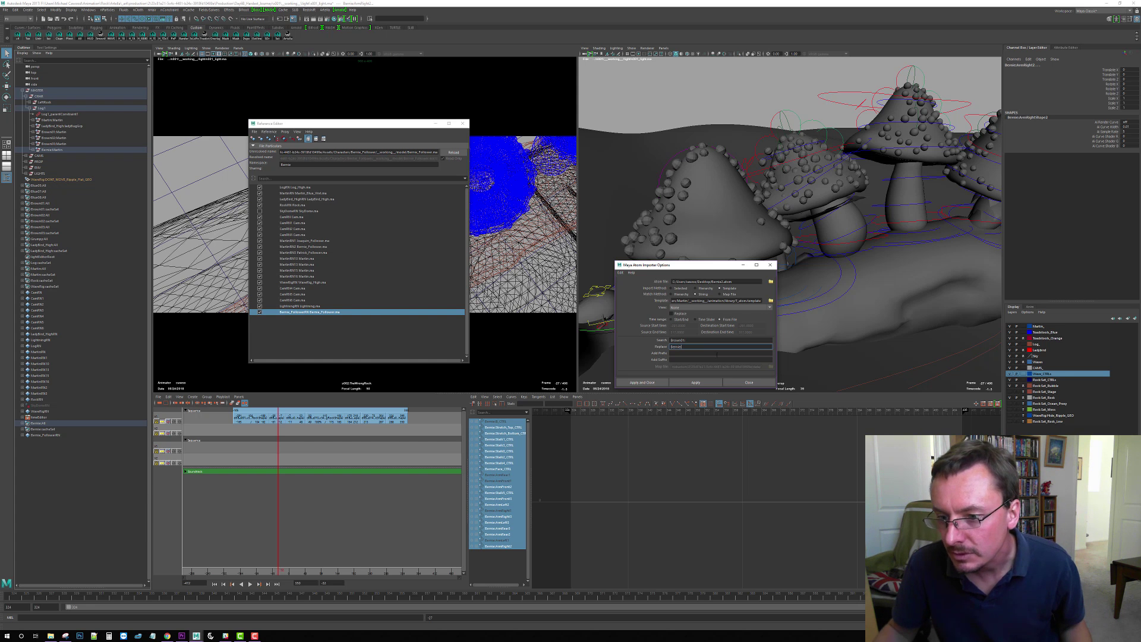
left_click(701, 340)
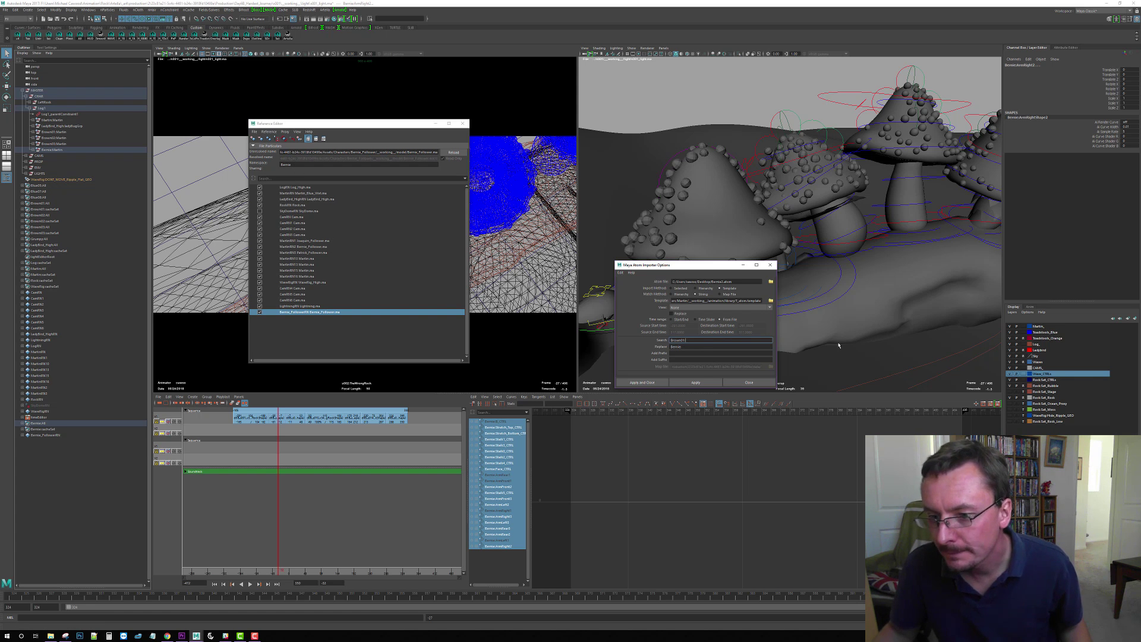
Import the ATOM animation onto the Bernie mushroom and inspect its new pose on the log
left_click(699, 383)
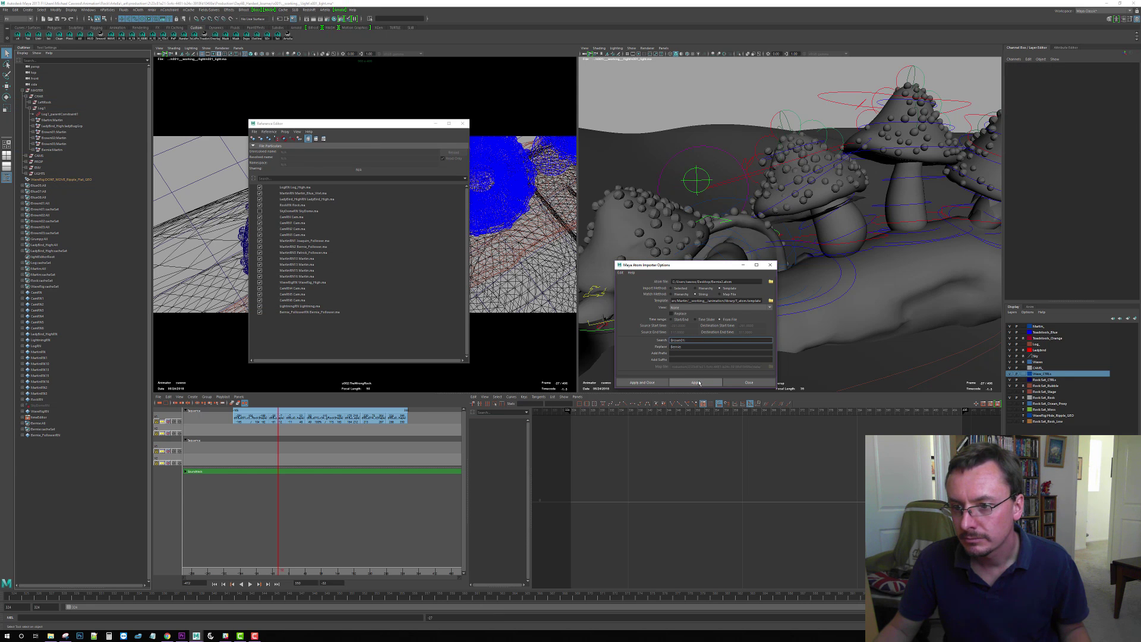
left_click(695, 383)
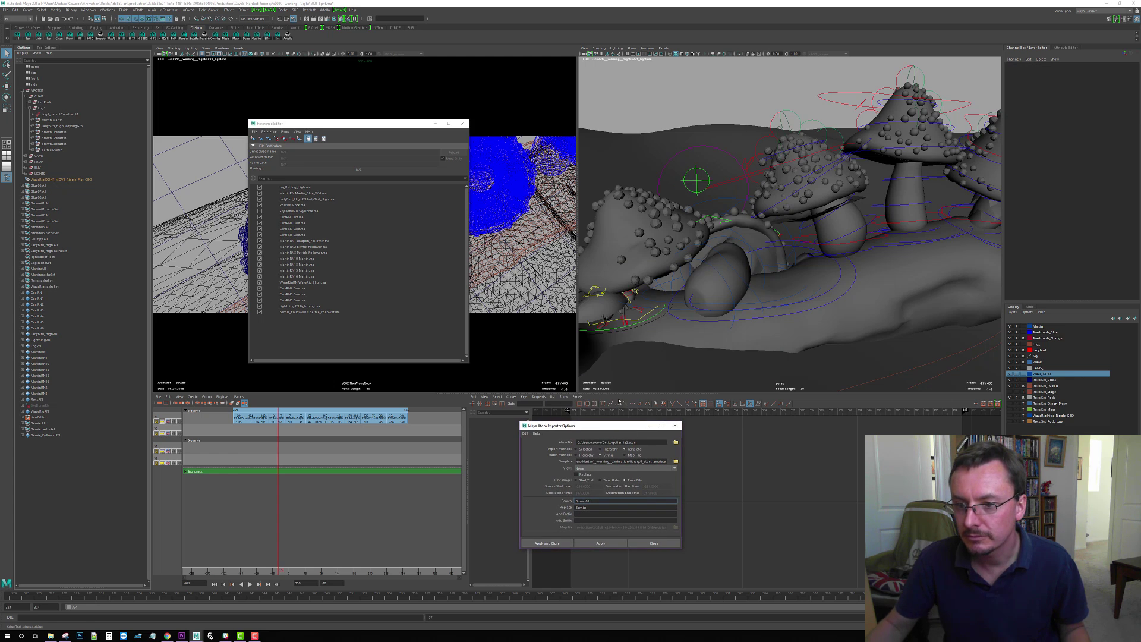
left_click_drag(739, 286, 798, 303, "alt")
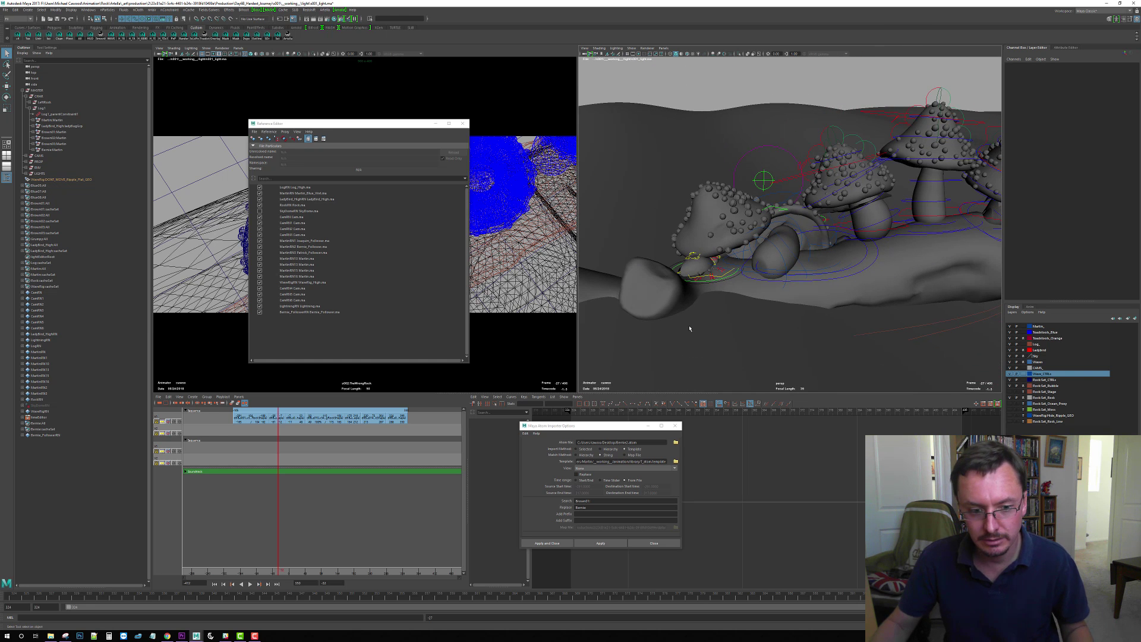
Check the whole scene in the perspective view at a frame further along the timeline
left_click(456, 597)
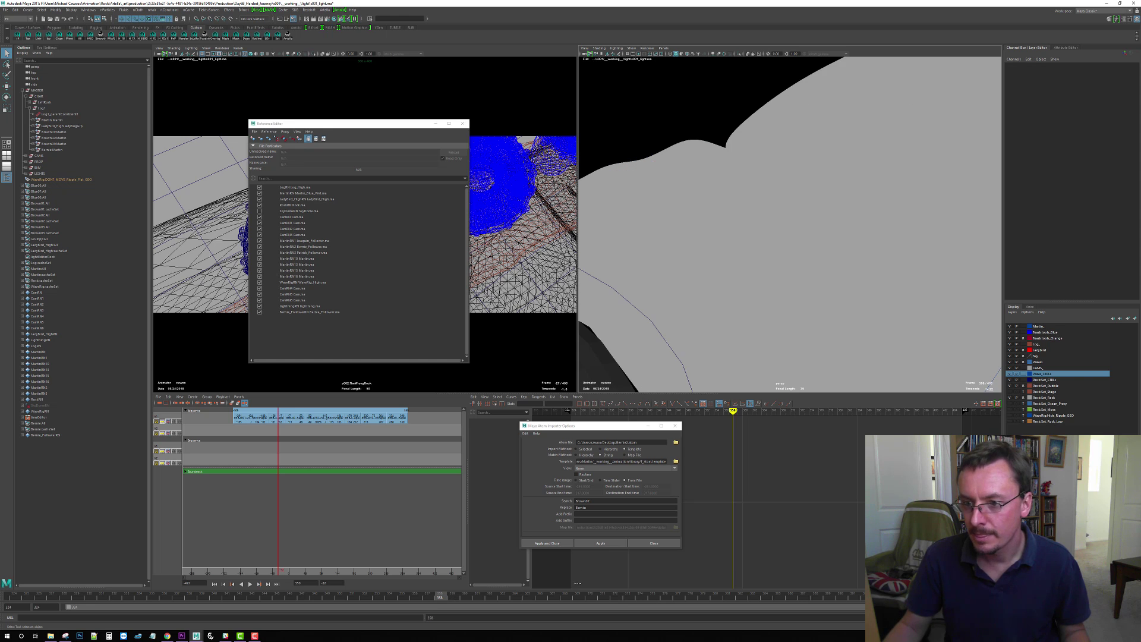
key("f")
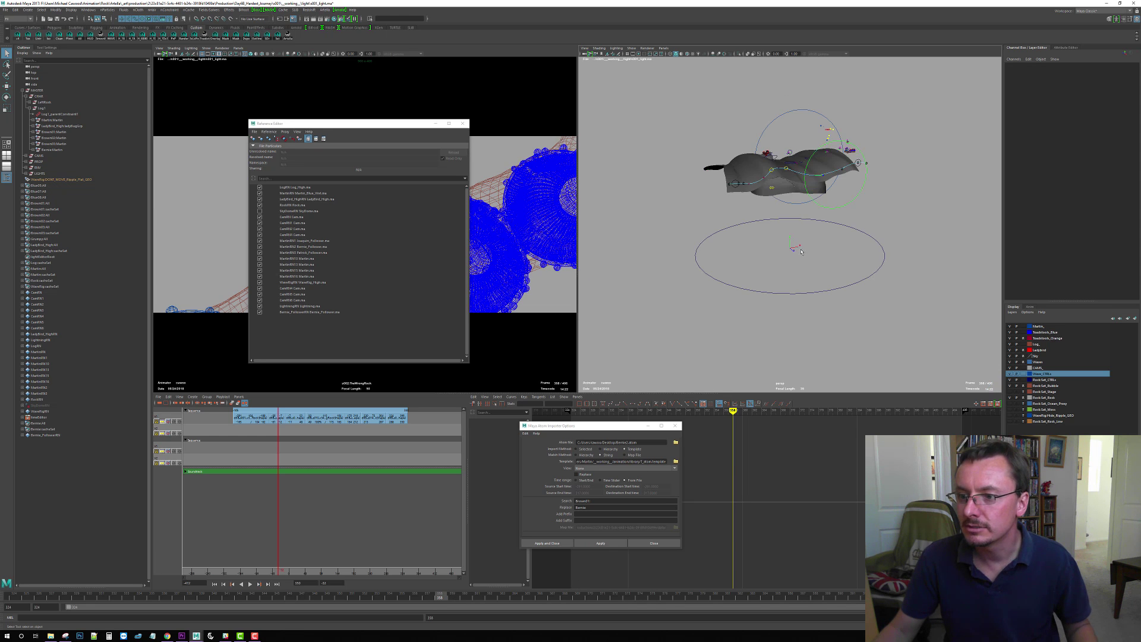
scroll(800, 256, "up", 5)
left_click_drag(800, 256, 921, 336, "alt")
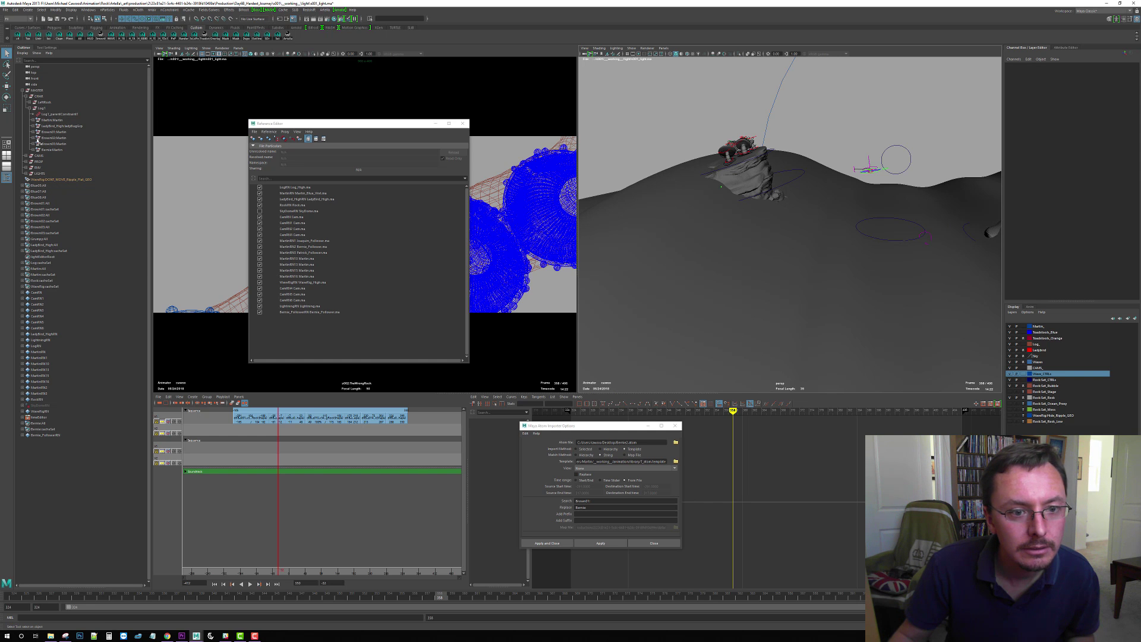
Isolate the Brown01 and Bernie master groups in the perspective view and frame both mushrooms from the side
left_click(55, 132)
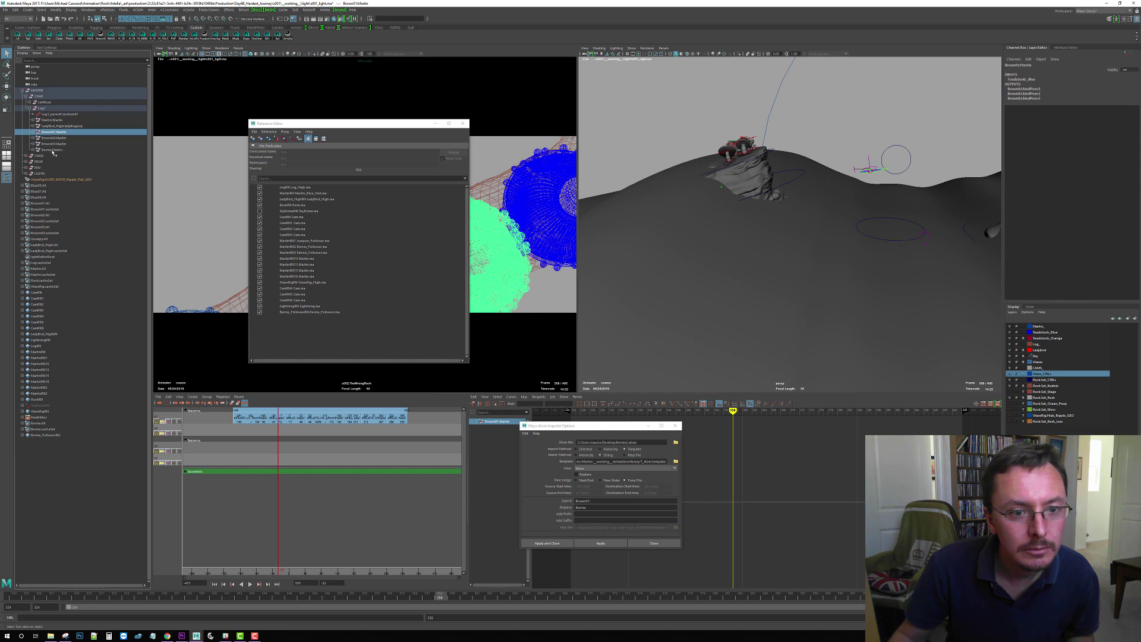
left_click(55, 149, "ctrl")
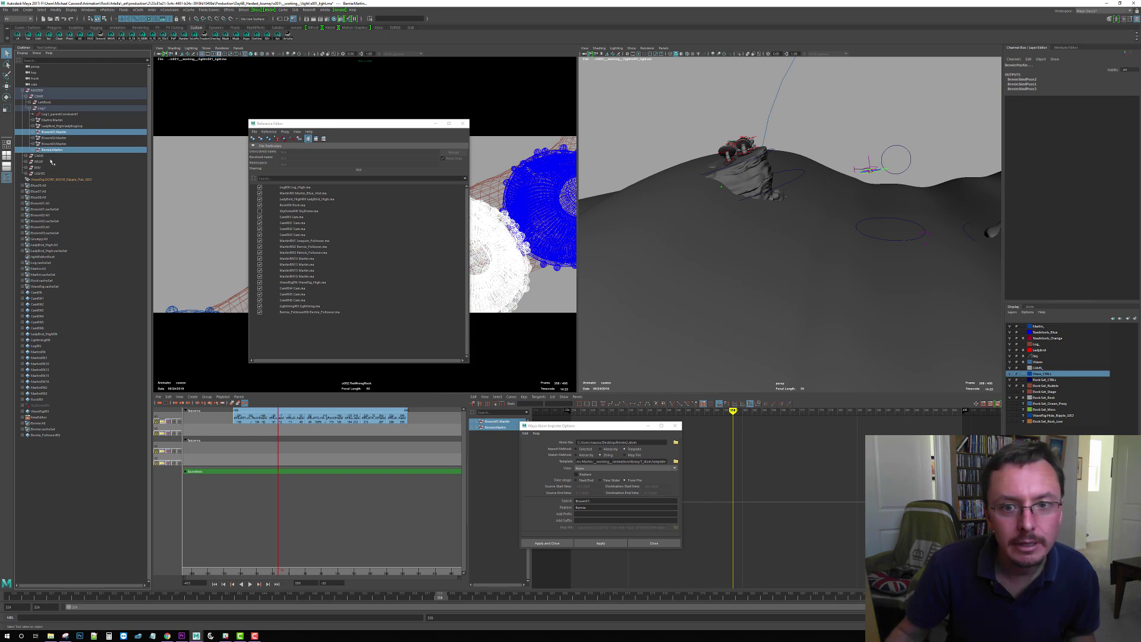
left_click(739, 54)
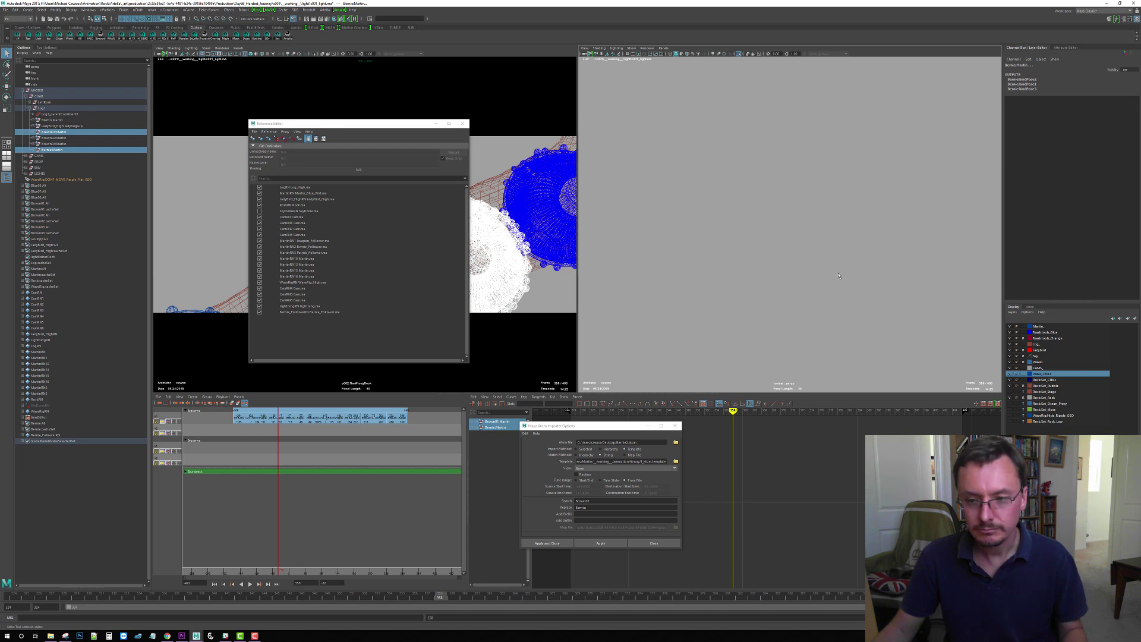
key("f")
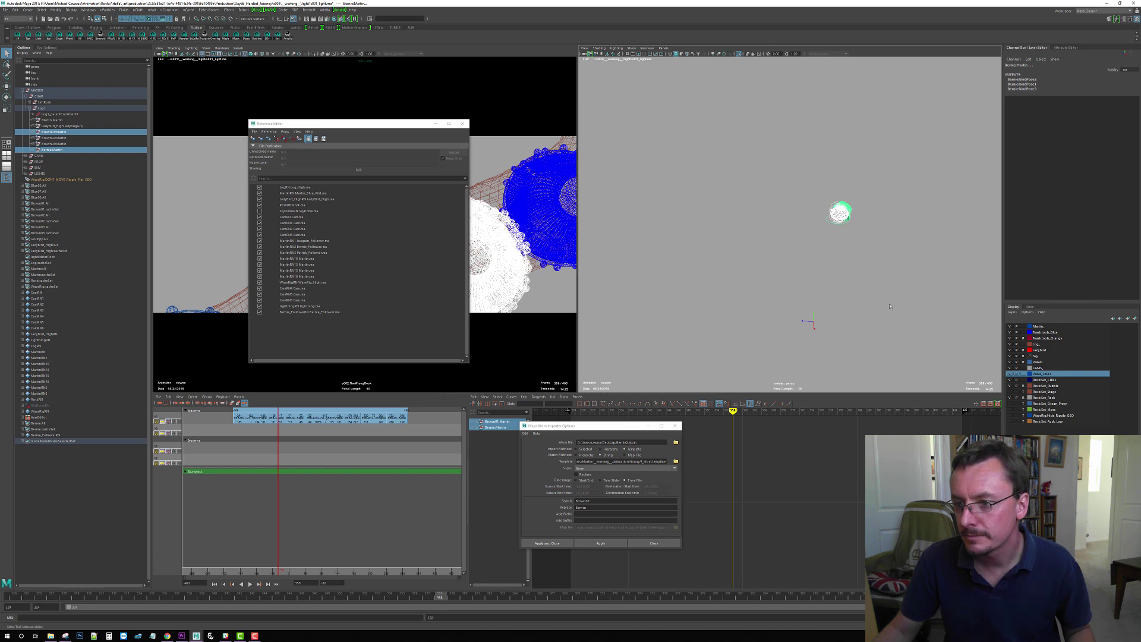
left_click_drag(890, 306, 772, 334, "alt")
middle_click_drag(772, 333, 1028, 347, "alt")
left_click_drag(886, 324, 873, 263, "alt")
middle_click_drag(873, 264, 827, 367, "alt")
scroll(828, 325, "up", 5)
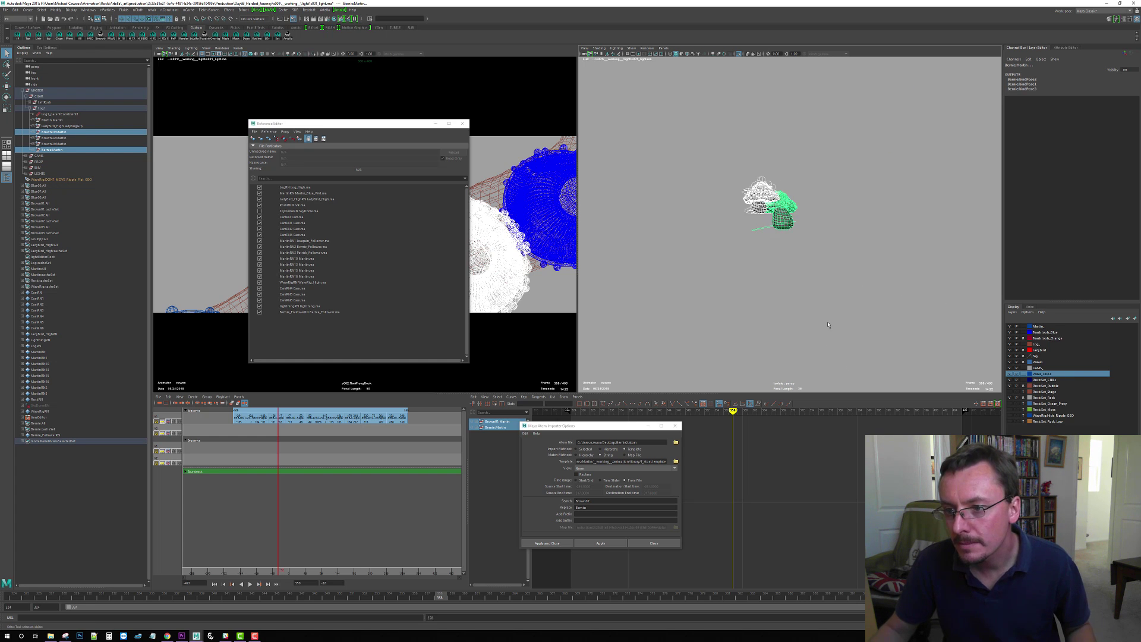
left_click_drag(828, 324, 786, 325, "alt")
scroll(874, 295, "up", 5)
middle_click_drag(786, 326, 793, 372, "alt")
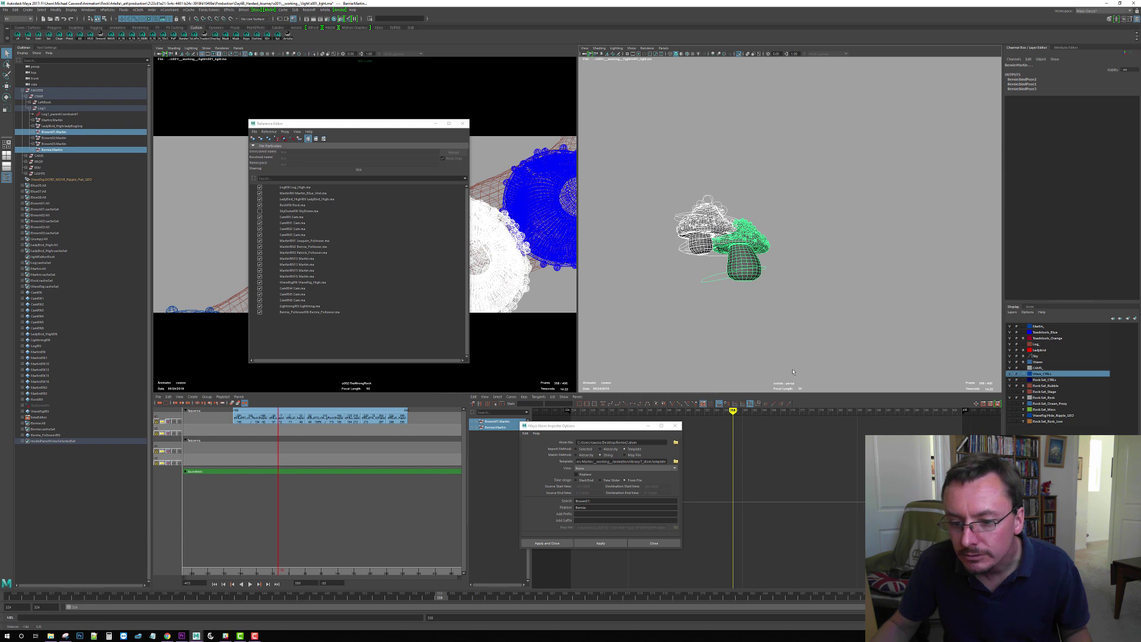
Scrub further along the timeline to compare the positions of the two isolated mushrooms
left_click(512, 599)
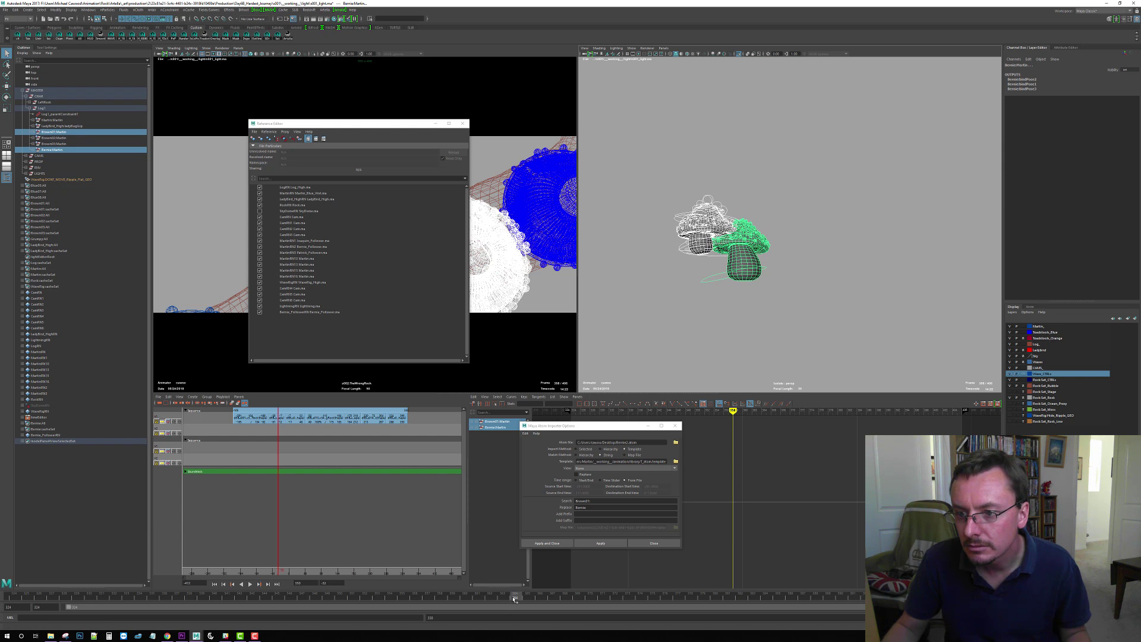
left_click(589, 598)
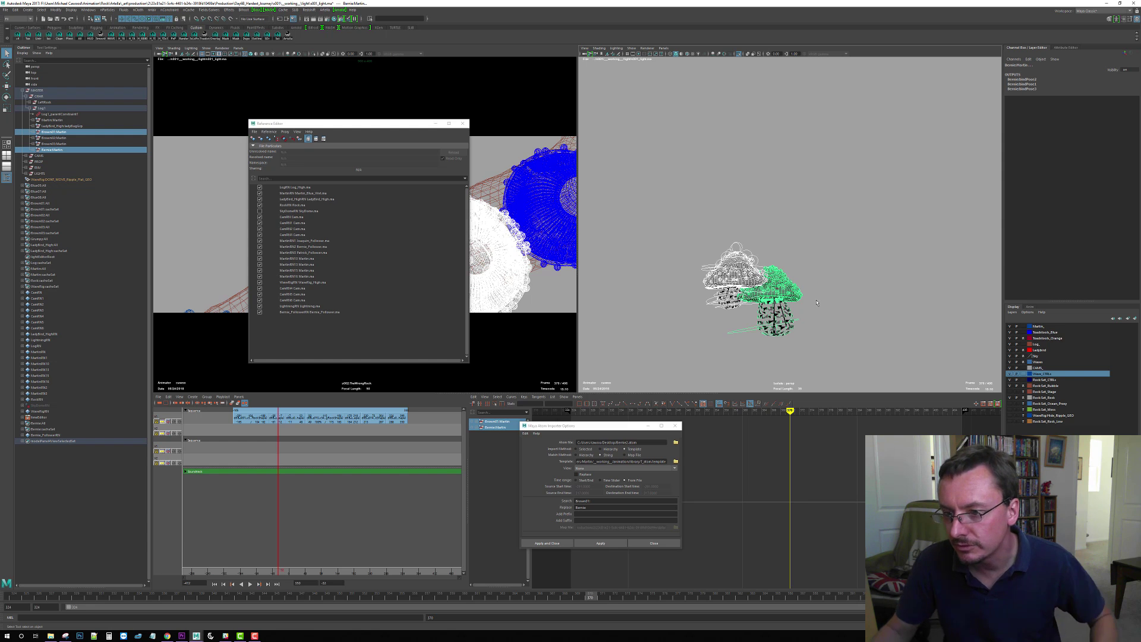
left_click(729, 334)
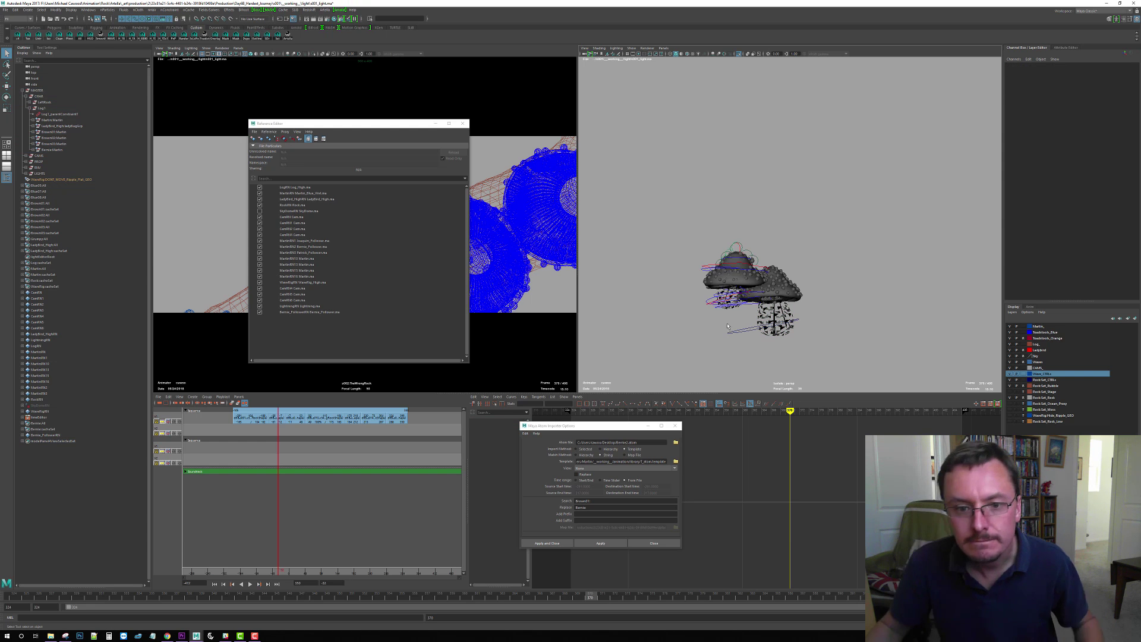
Align Bernie's main control to Brown01's main control so that both mushrooms share the same position and rotation
left_click(744, 328)
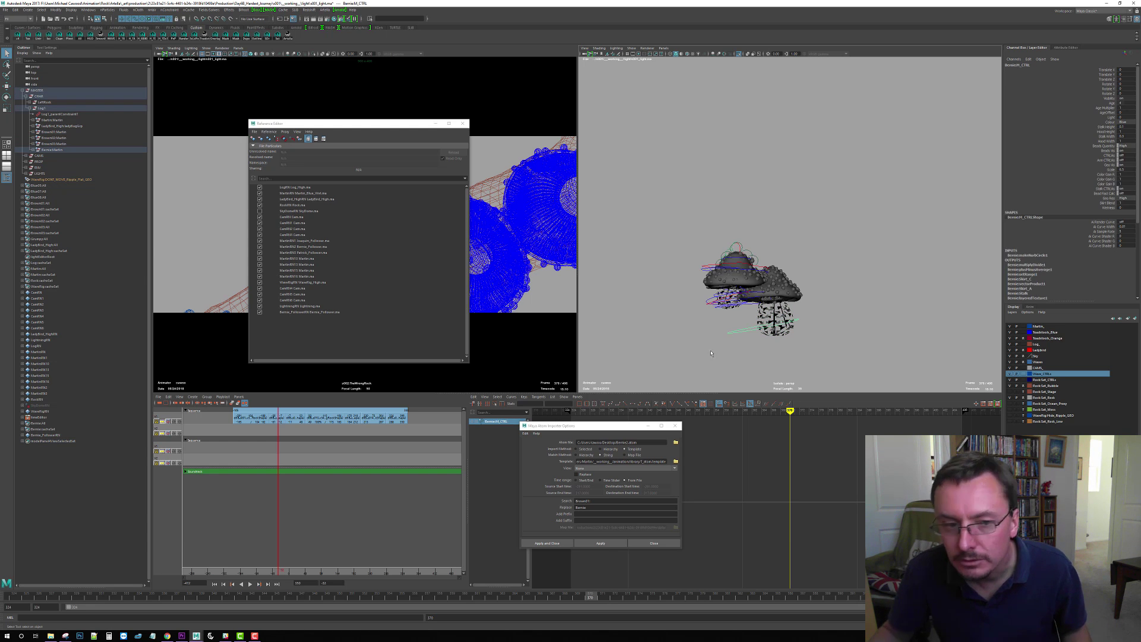
key("f")
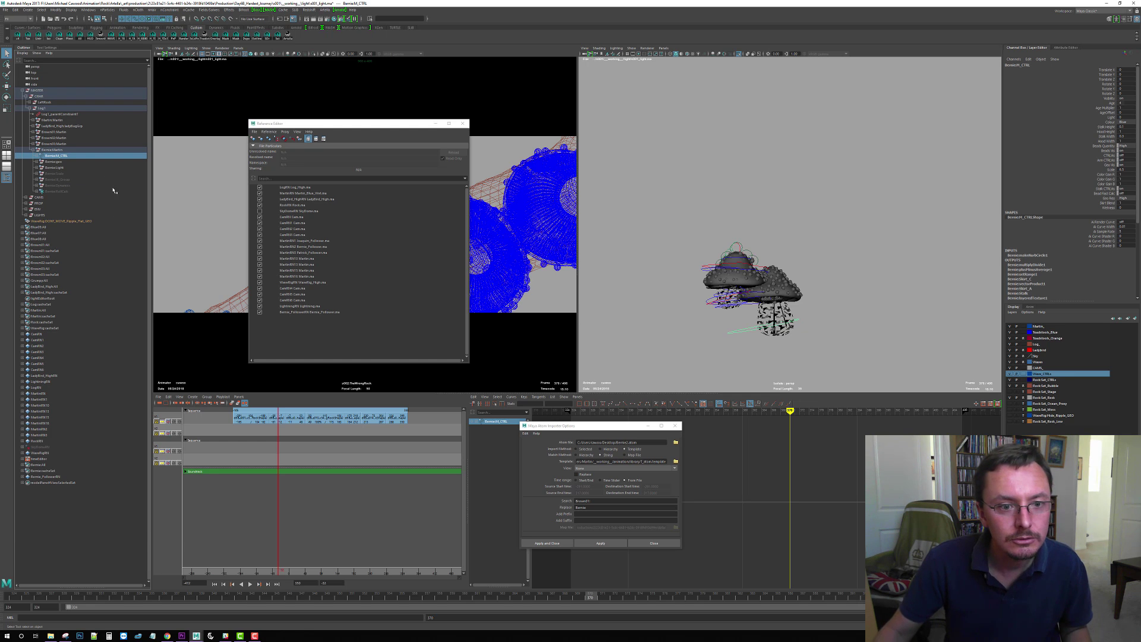
left_click(33, 132)
left_click(58, 138)
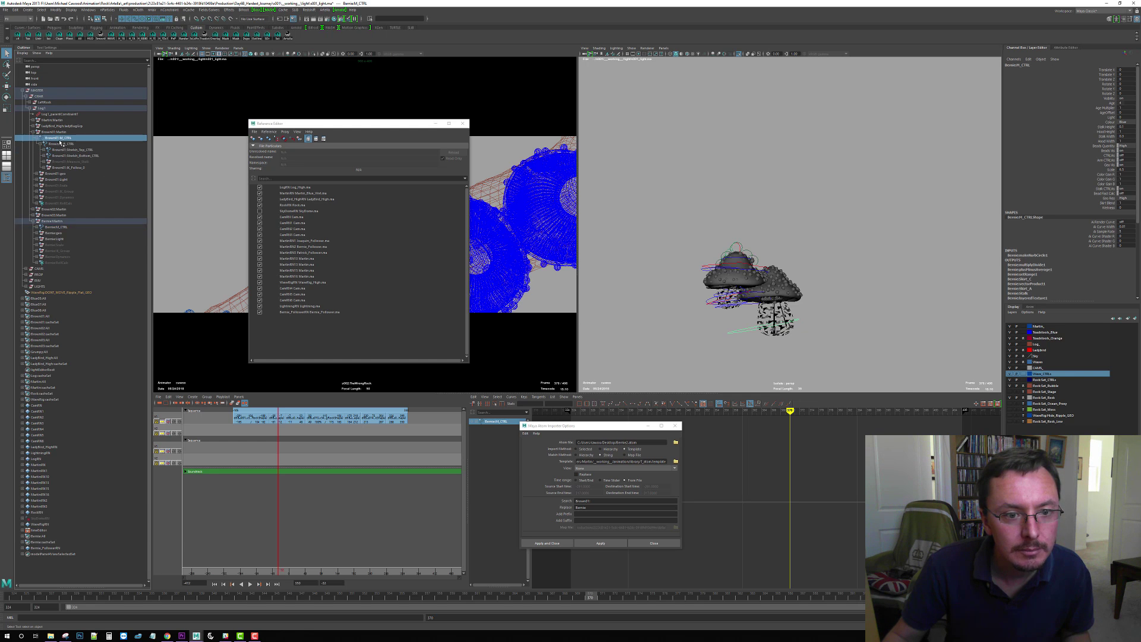
left_click(59, 227, "ctrl")
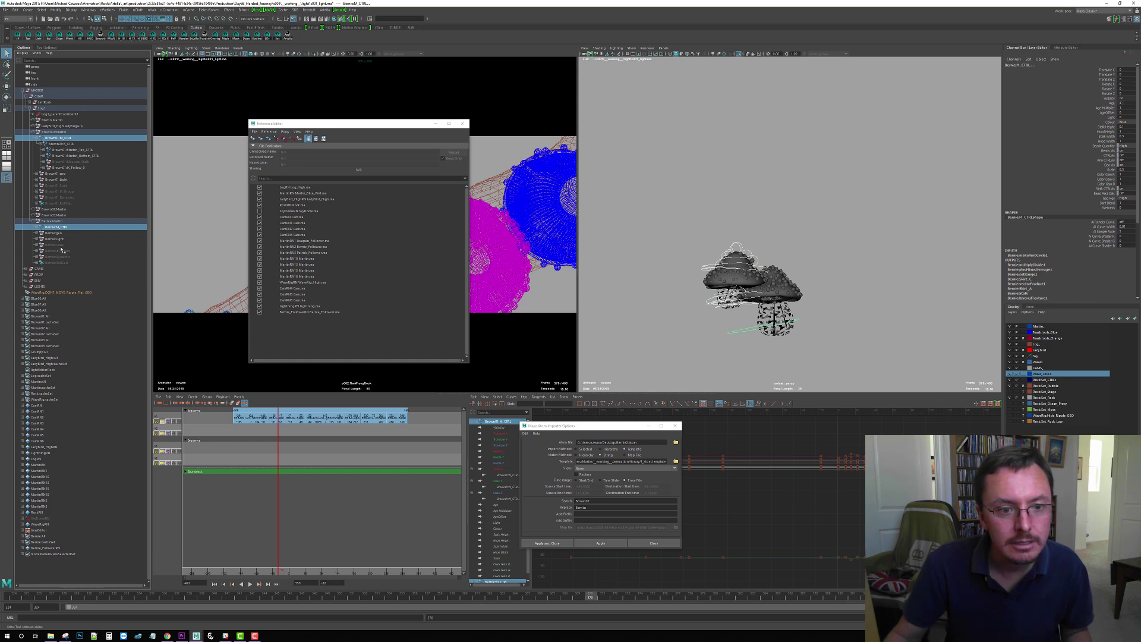
left_click(70, 39)
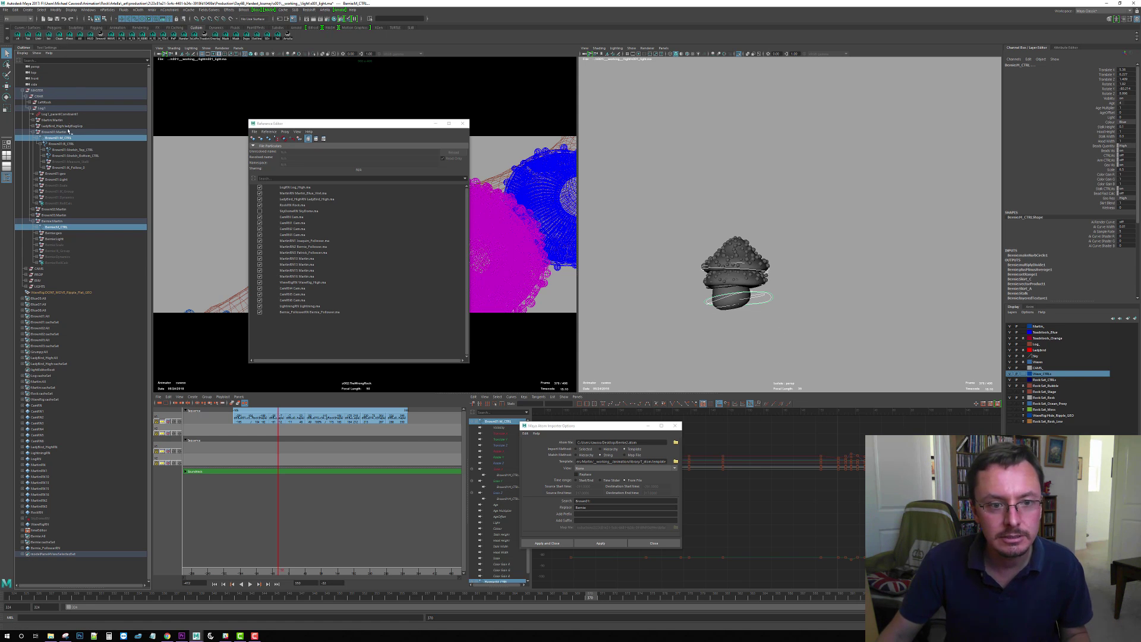
Clear the ATOM import options window off the Graph Editor and inspect the translate and rotate curves of Brown01's main control
left_click(59, 137)
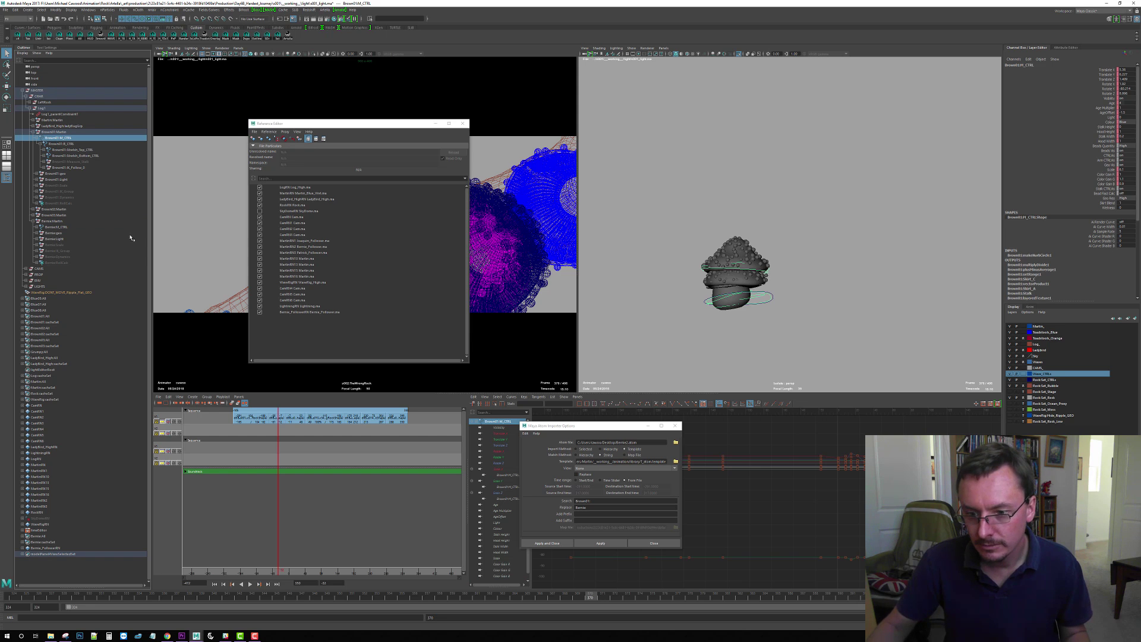
left_click_drag(575, 425, 240, 406)
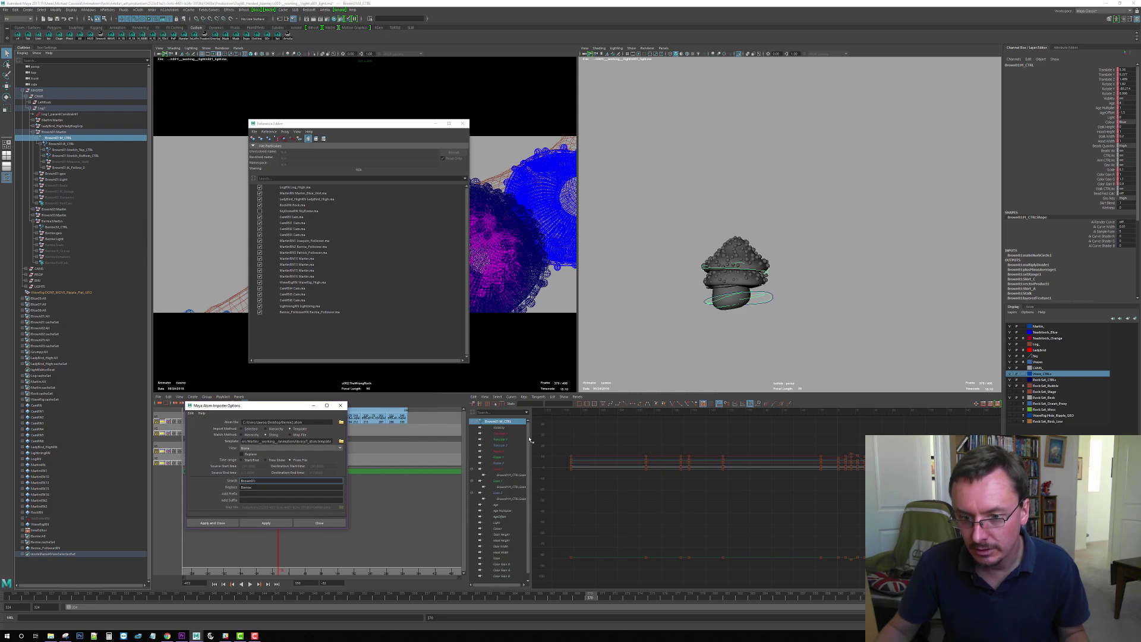
left_click_drag(510, 445, 499, 433)
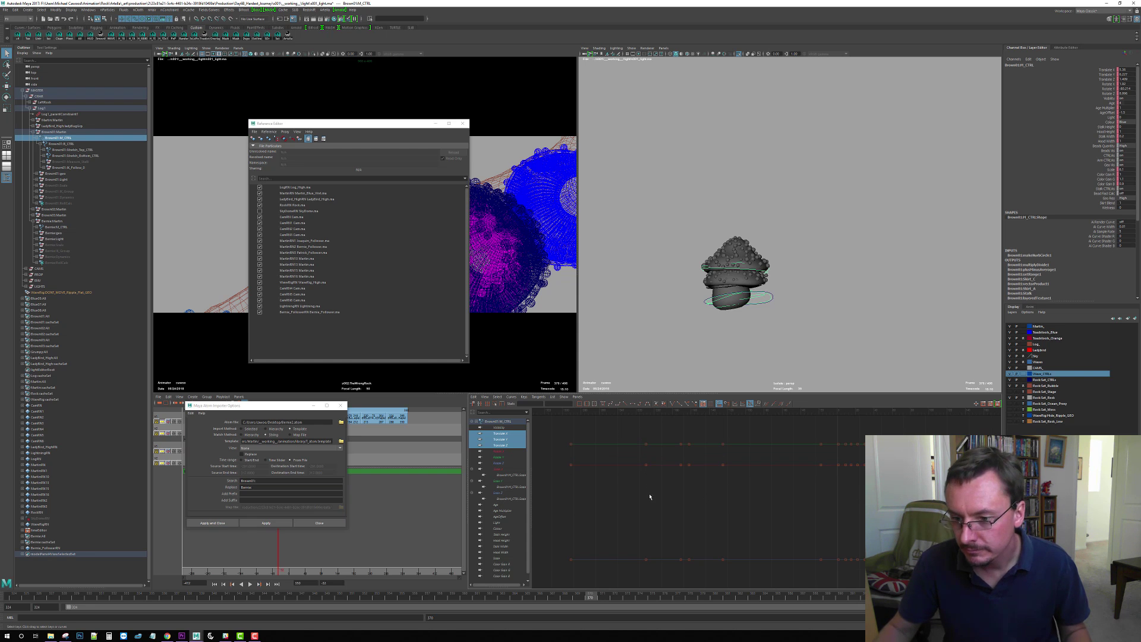
left_click(505, 434)
left_click(506, 440)
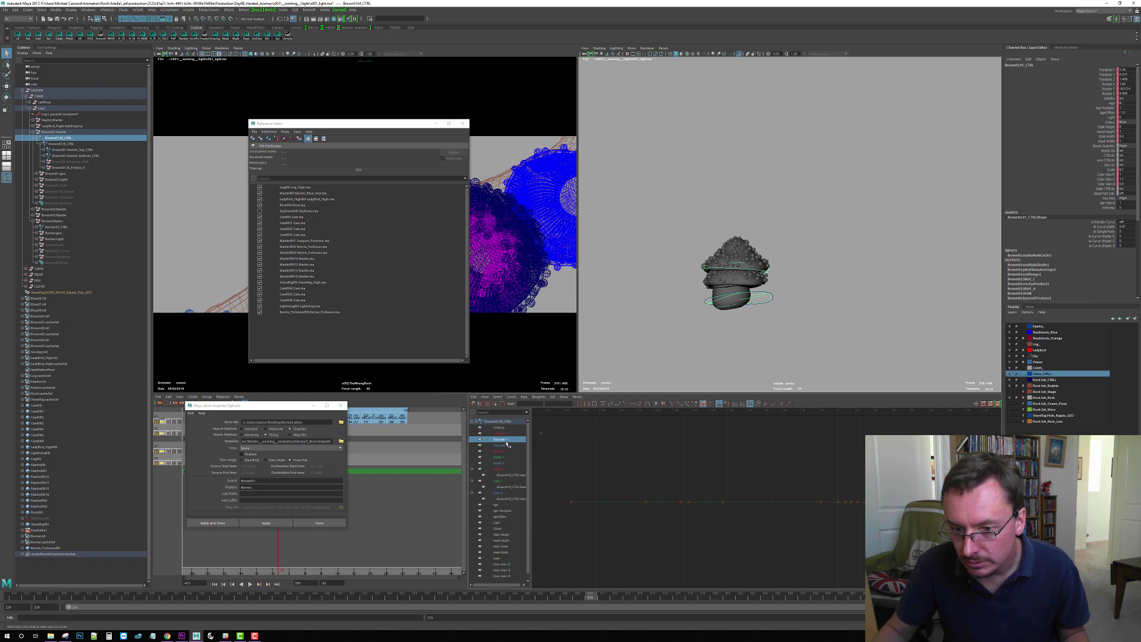
left_click(507, 446)
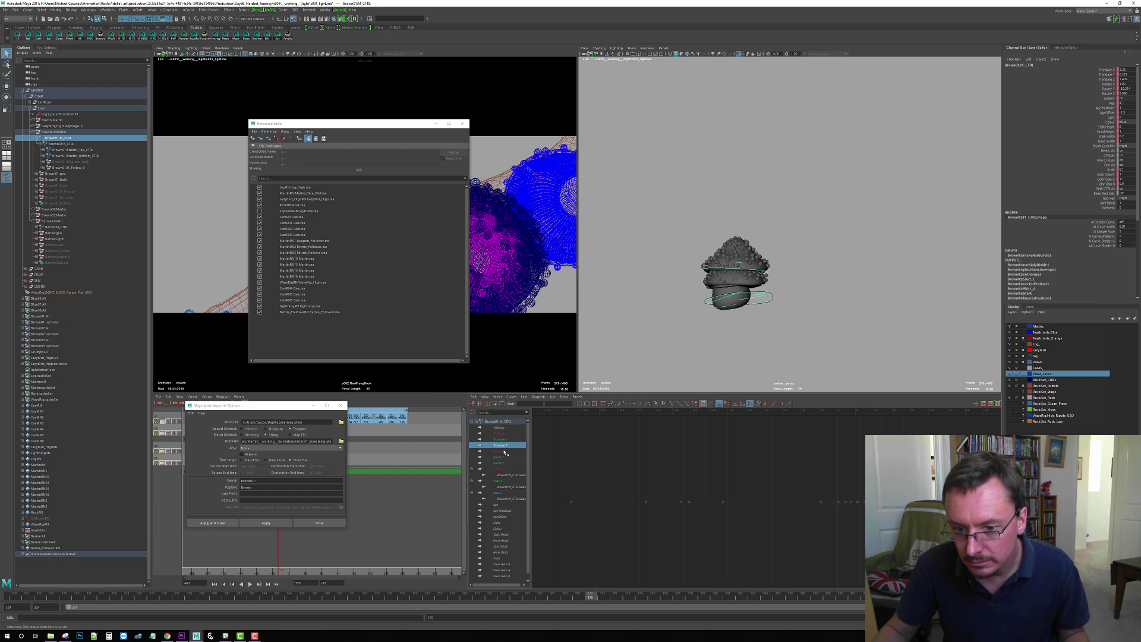
left_click_drag(504, 452, 503, 463)
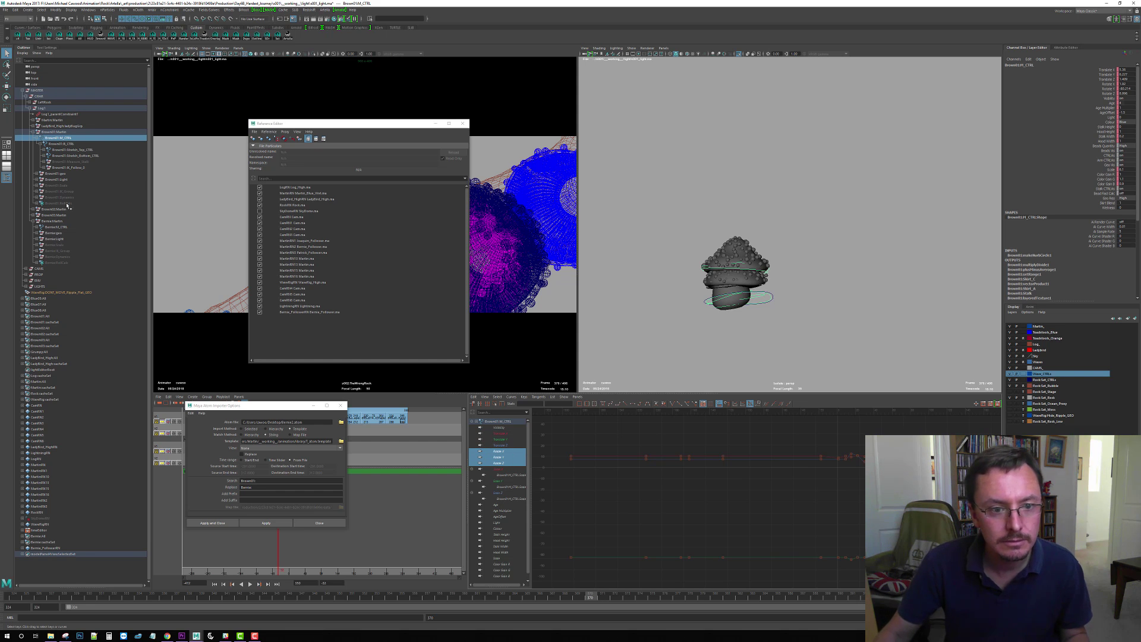
Compare the rotate curves of Brown01's main control with the animation channels of Bernie's main control
left_click(56, 227)
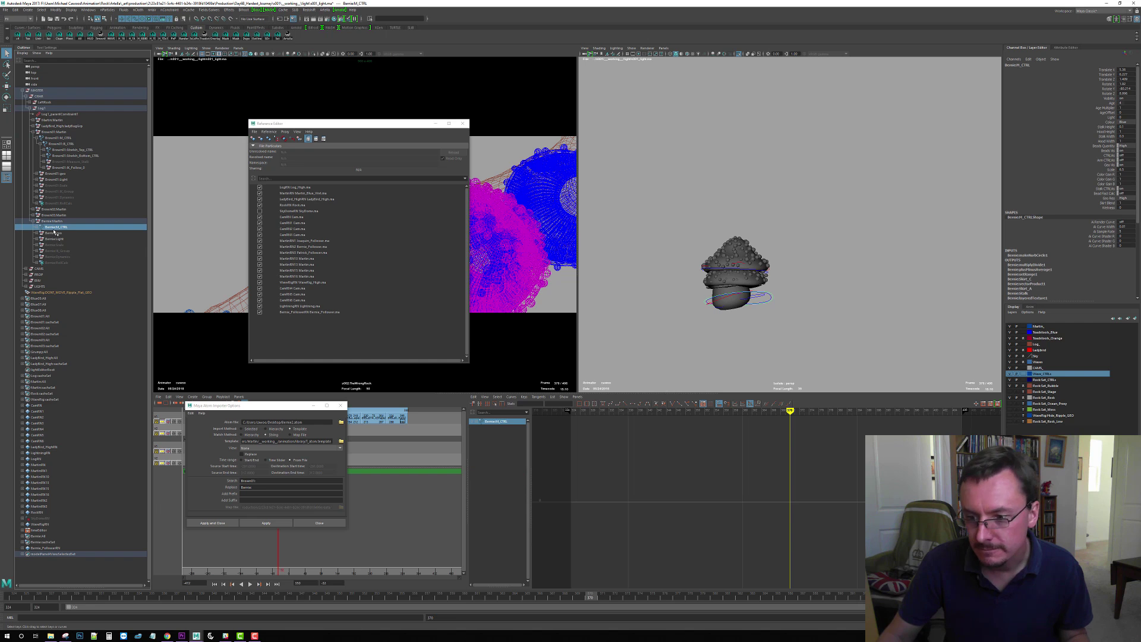
left_click(57, 138)
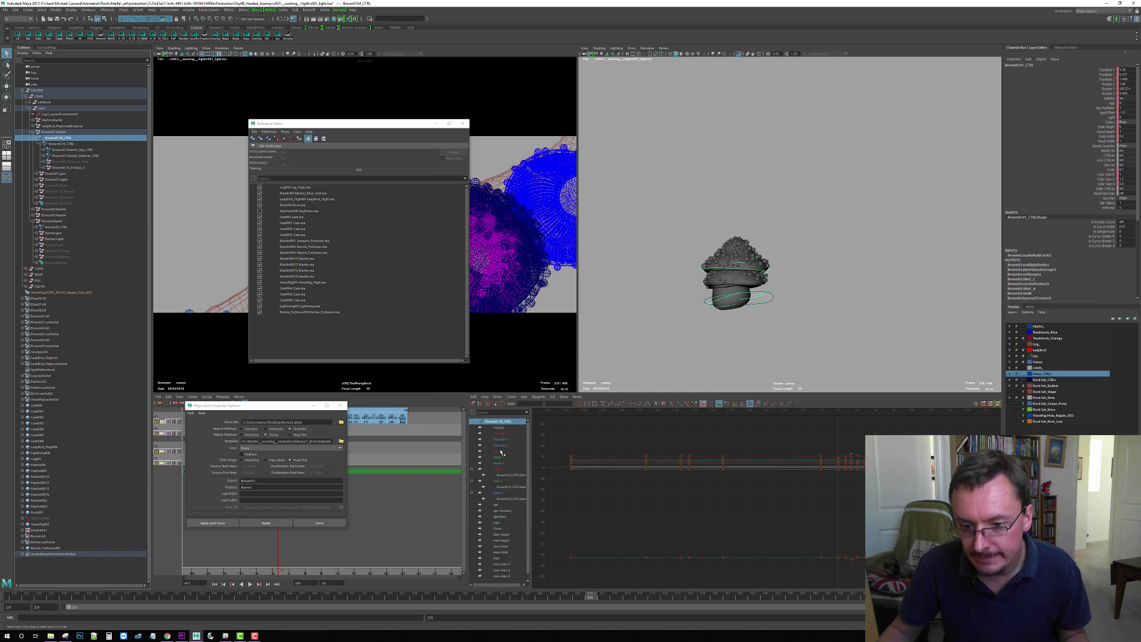
left_click_drag(501, 452, 501, 463)
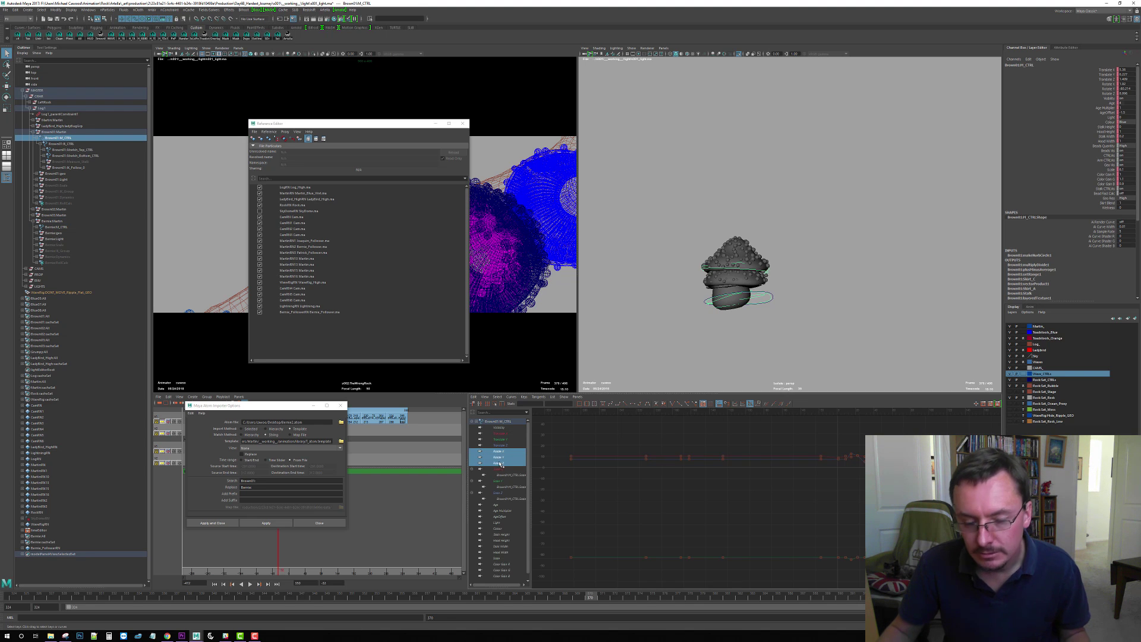
left_click(56, 227)
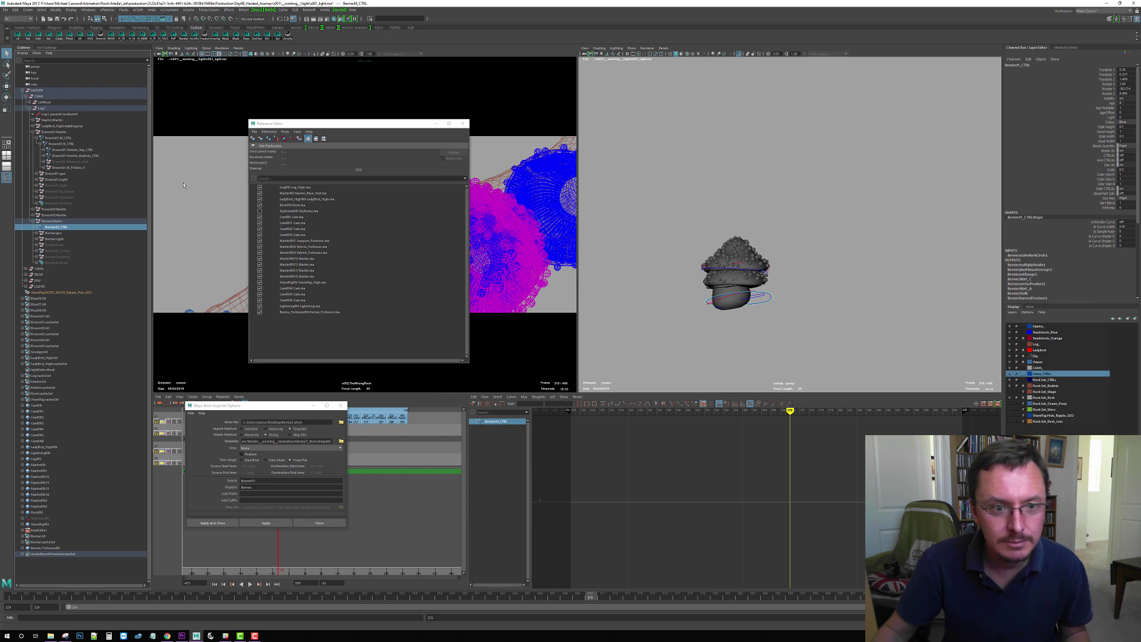
left_click(63, 145)
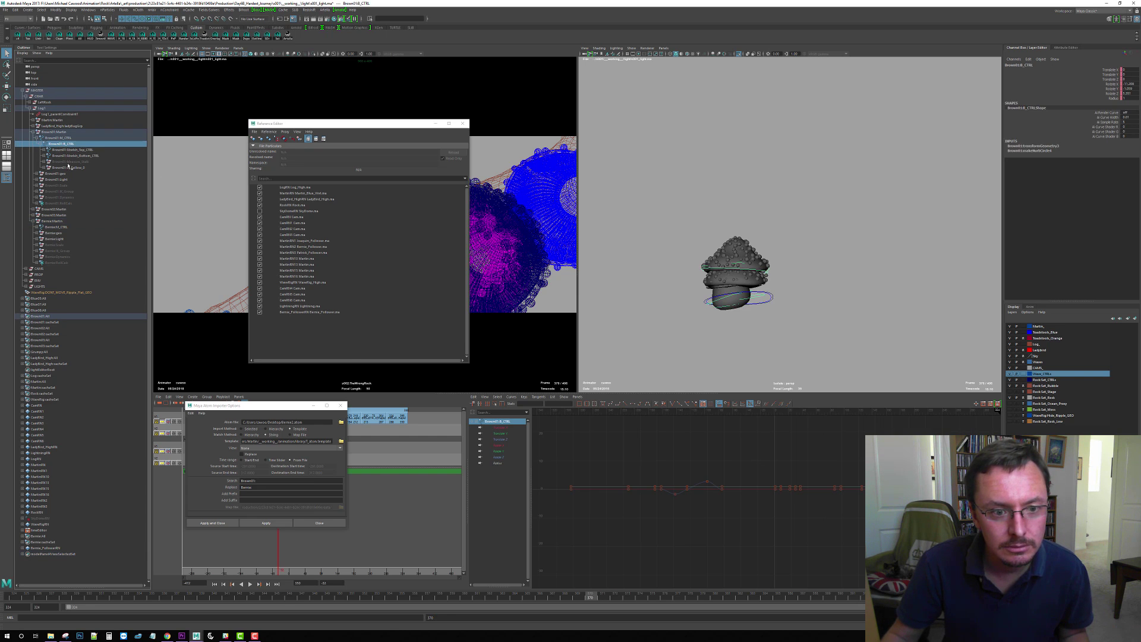
left_click(57, 228, "ctrl")
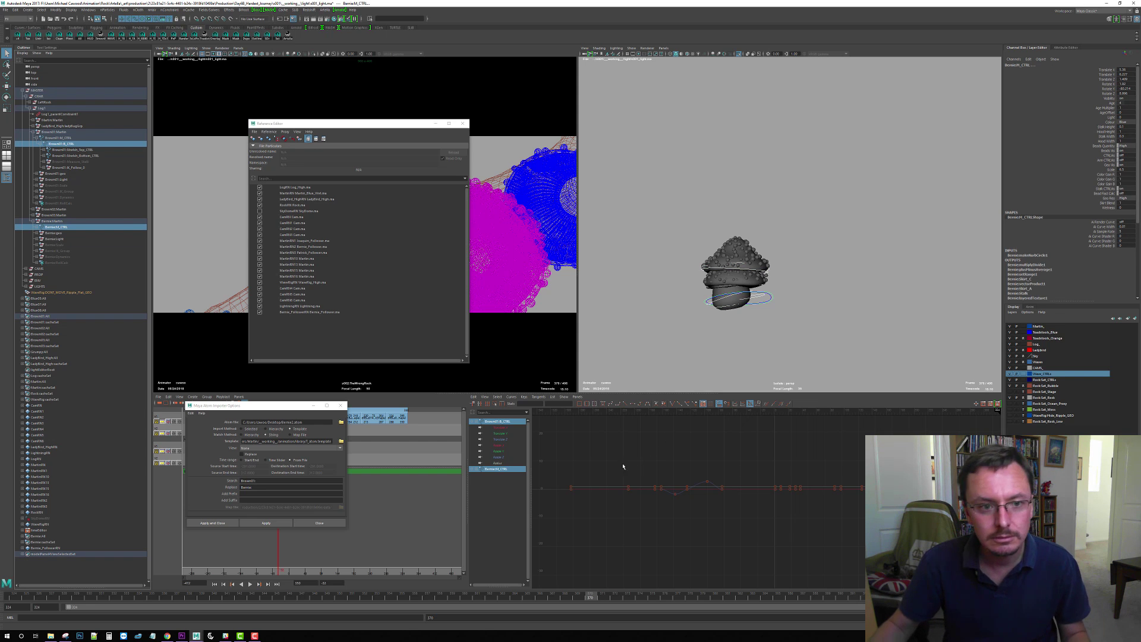
left_click(56, 227, "ctrl")
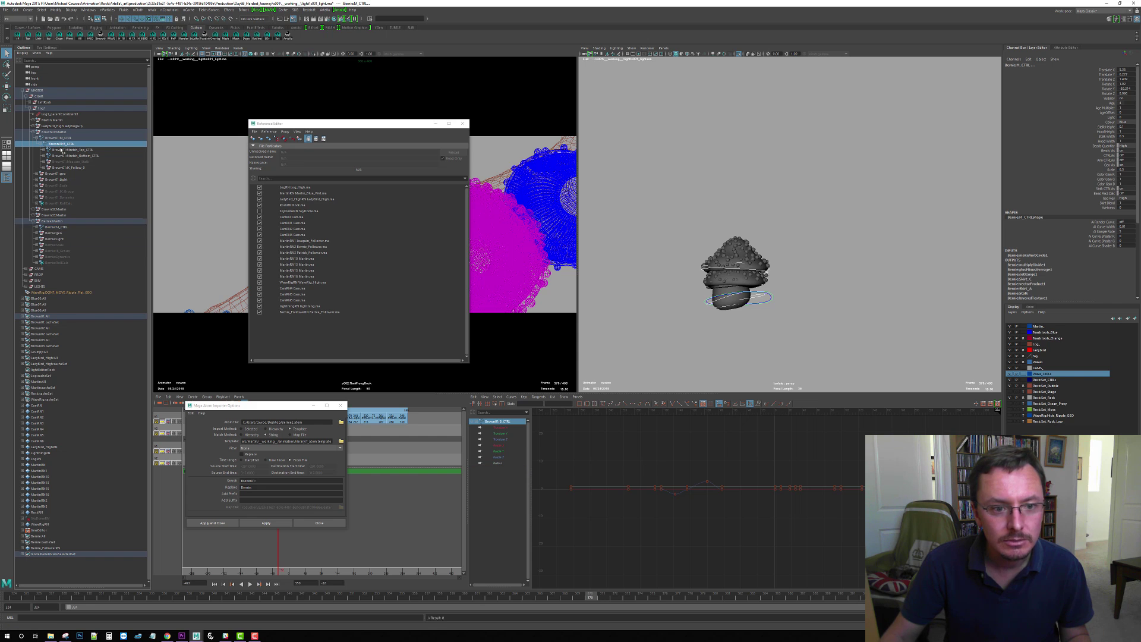
left_click(58, 228)
left_click(62, 145, "ctrl")
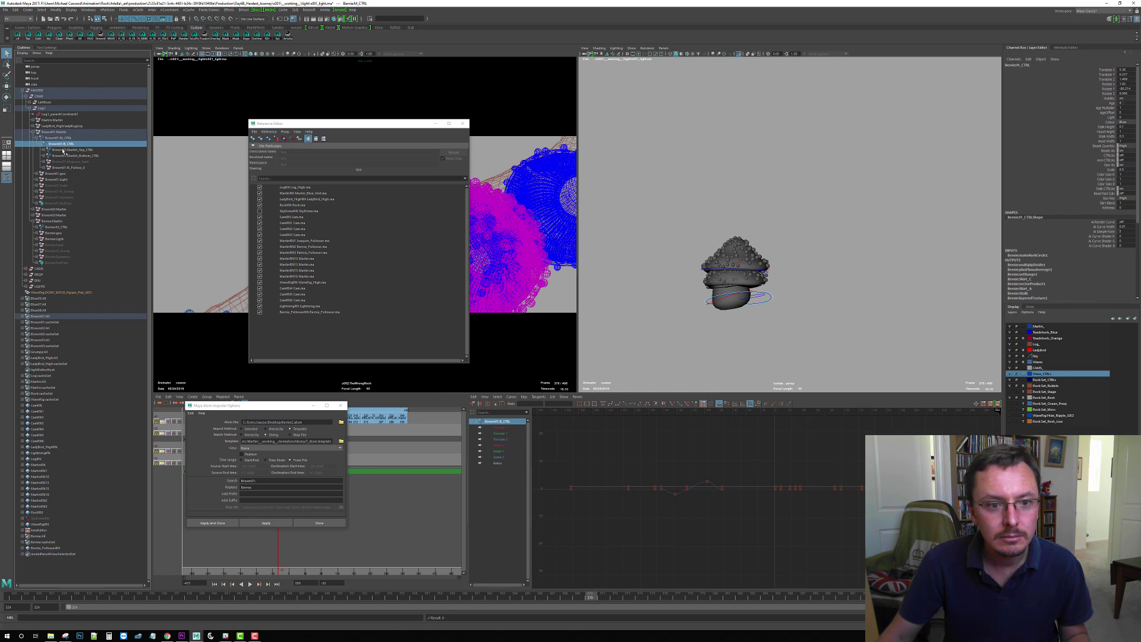
Inspect the individual translate and scale curves of Brown01's main control in the Graph Editor
key("Up")
left_click(38, 139)
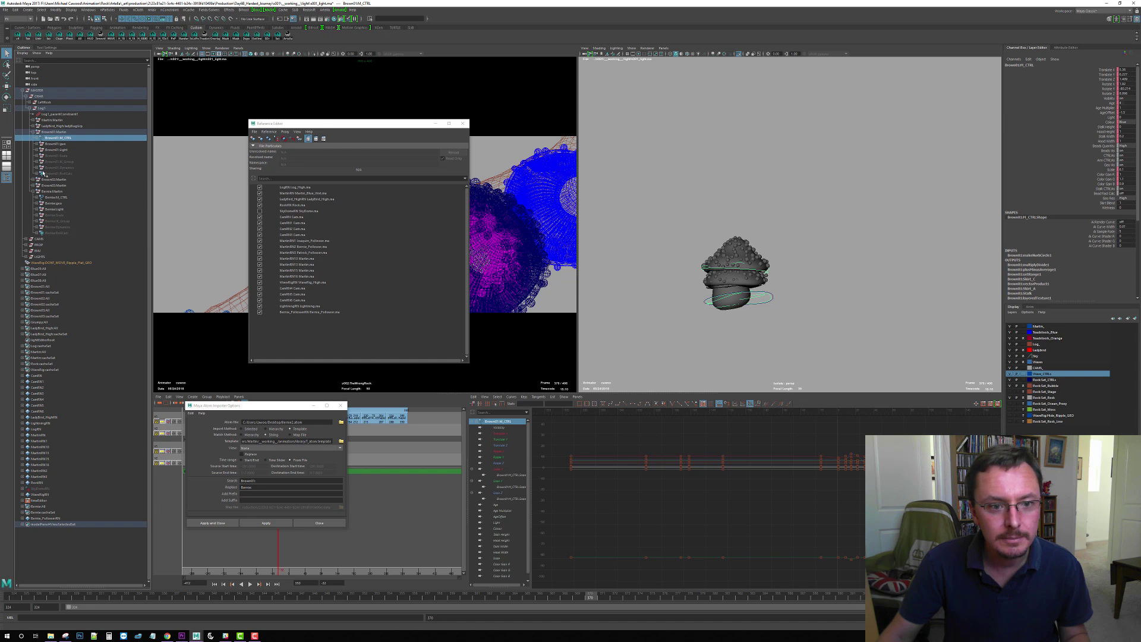
left_click(507, 439)
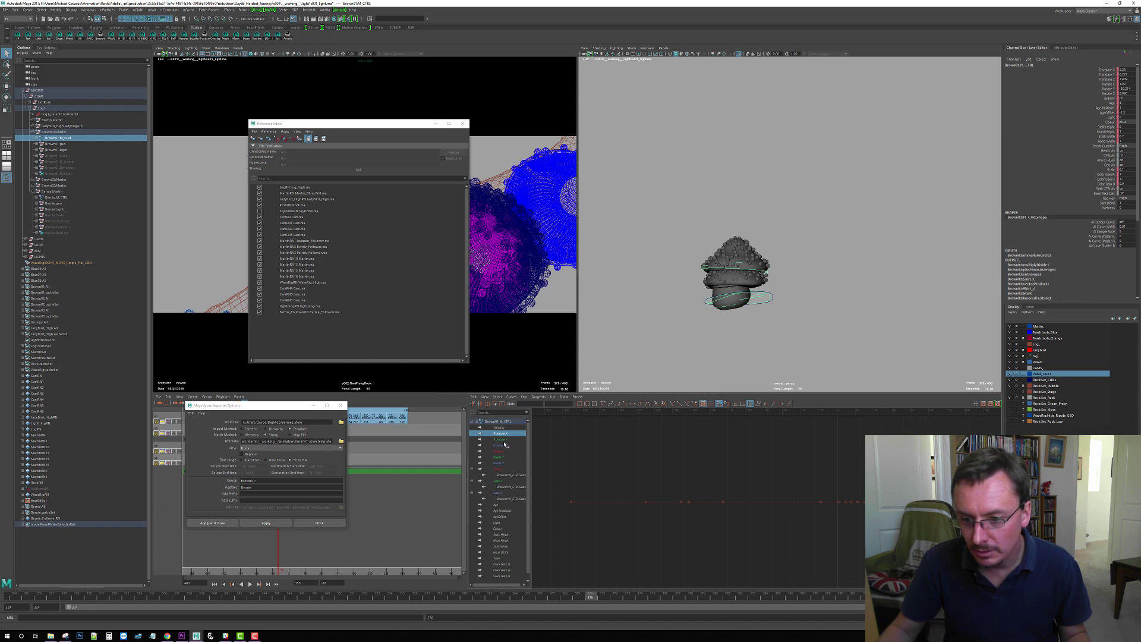
left_click(506, 445)
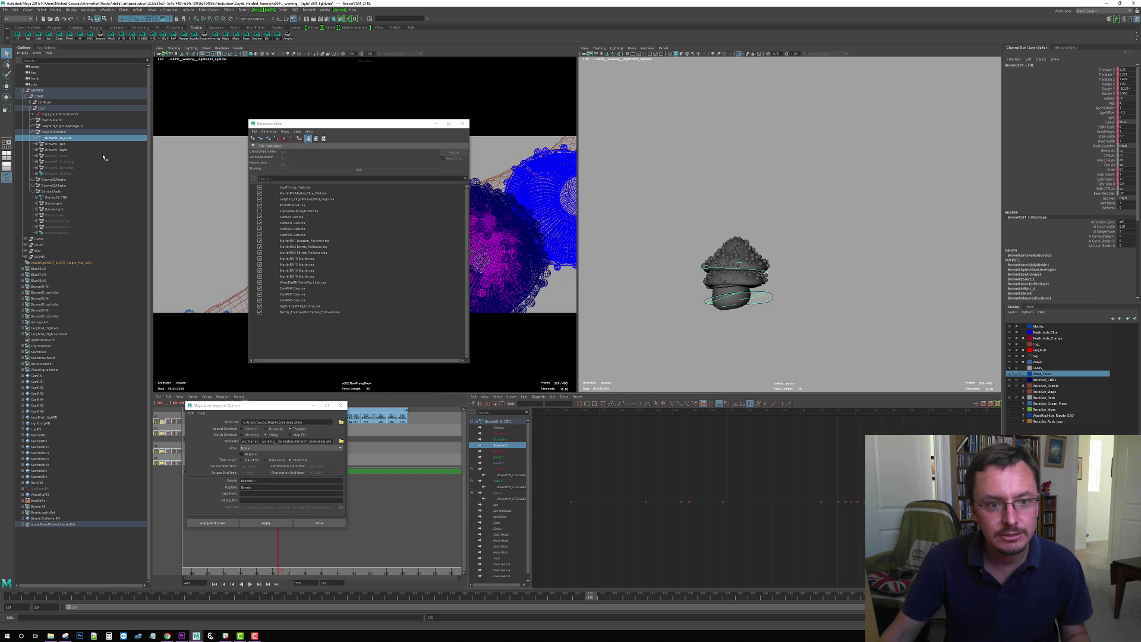
left_click_drag(499, 451, 499, 464)
left_click(500, 469)
left_click(499, 481)
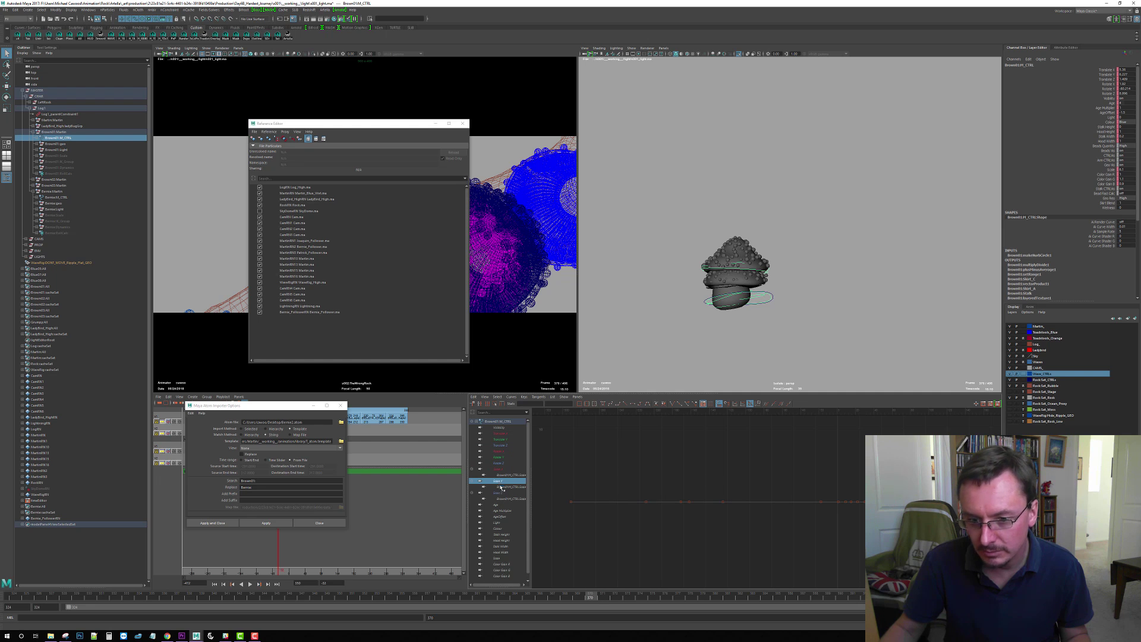
Delete the static channels of Brown01's main control
left_click(54, 132)
left_click(58, 138)
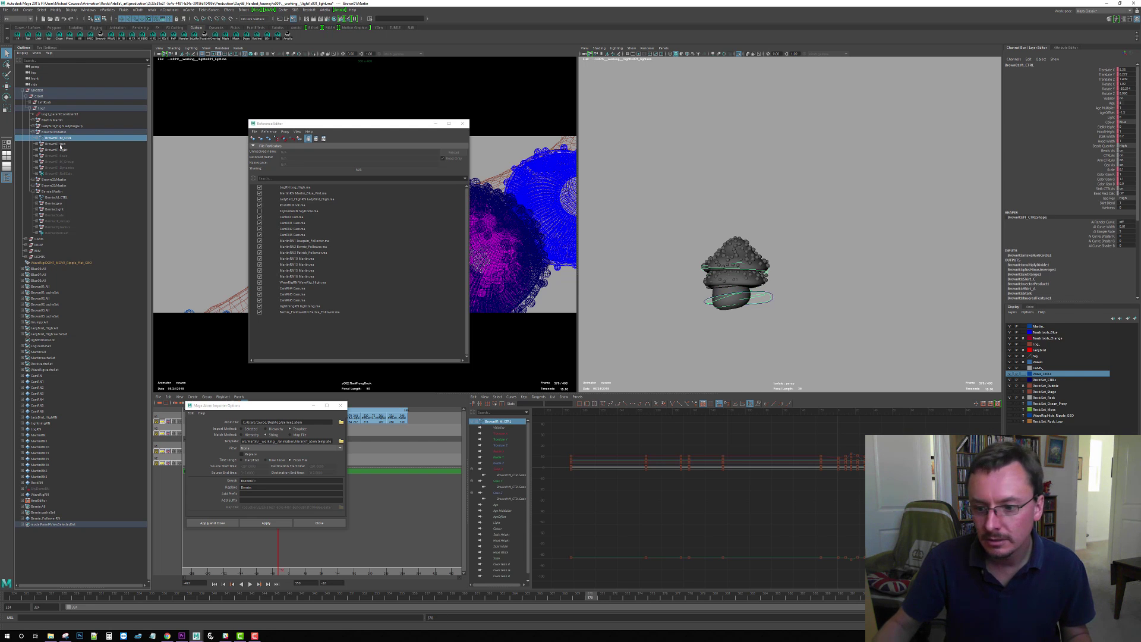
left_click(61, 38)
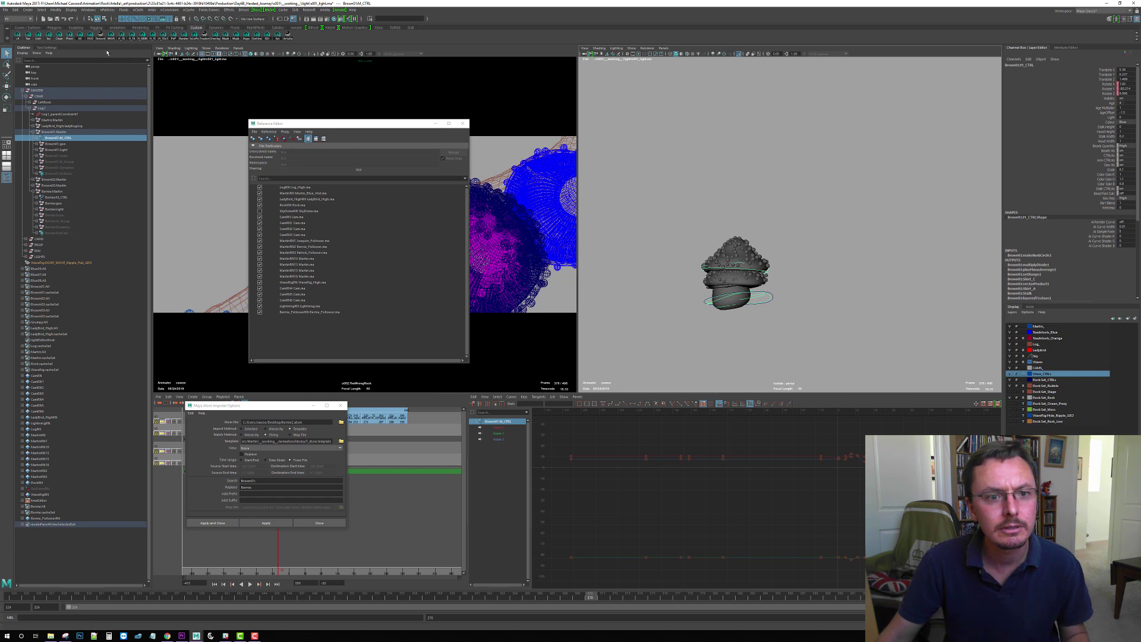
left_click(14, 9)
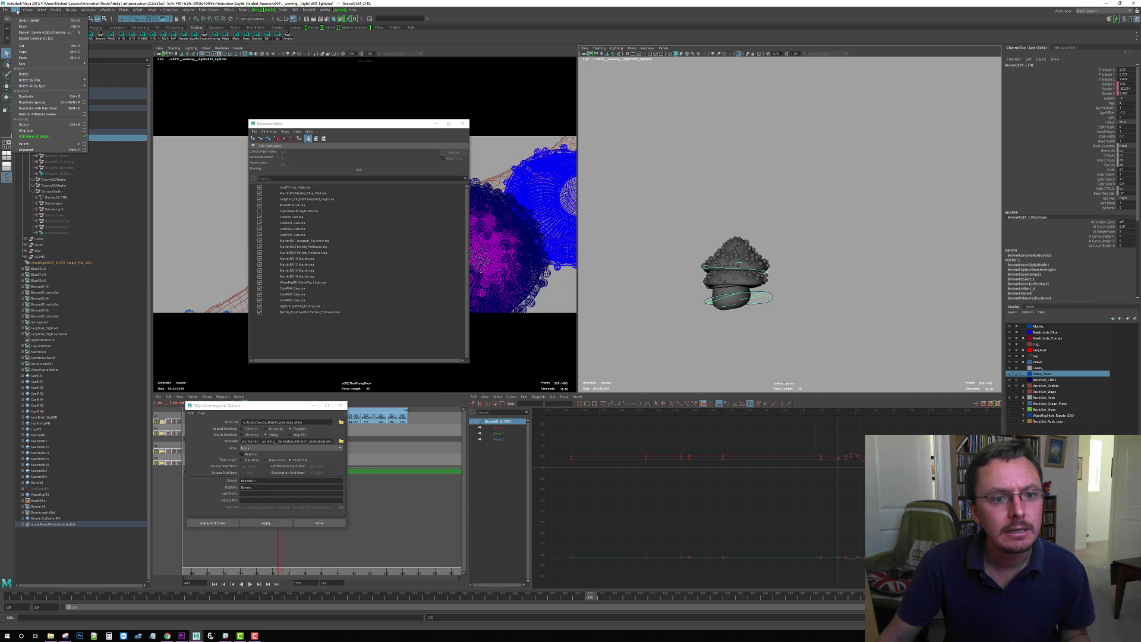
mouse_move(35, 80)
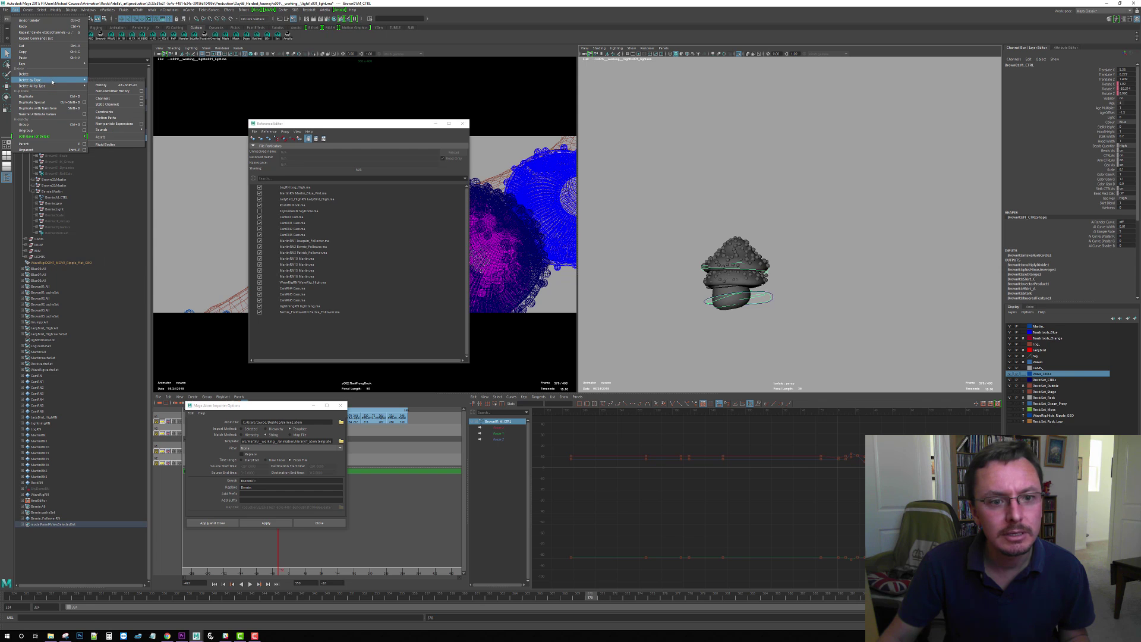
left_click(121, 105)
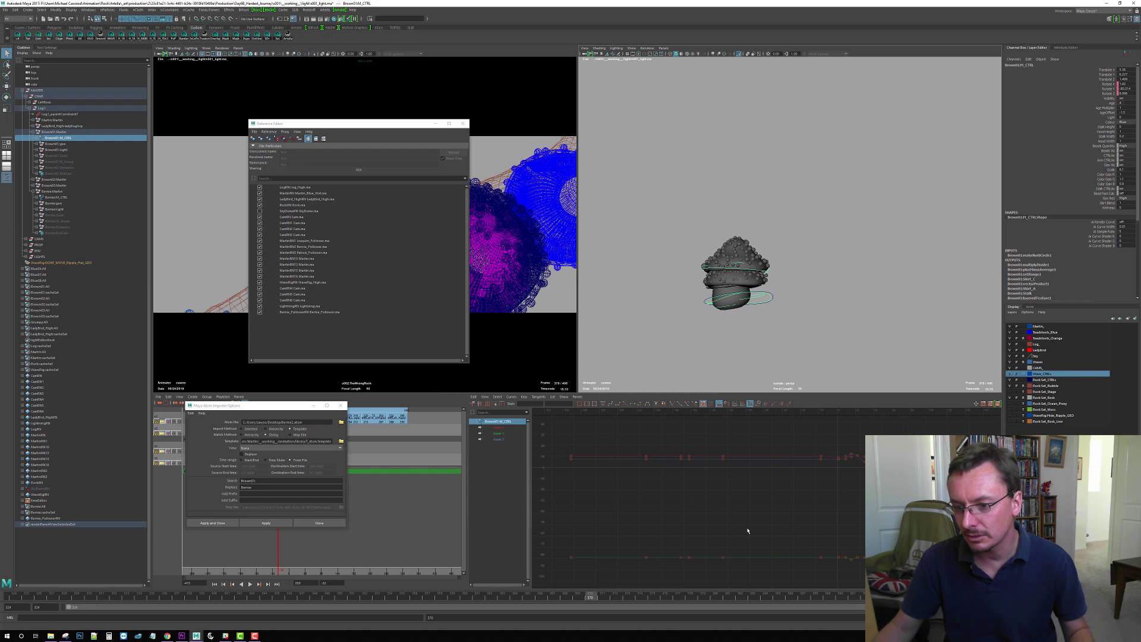
Switch the Graph Editor to the normalized view for the remaining rotate curves of Brown01's main control
left_click(486, 397)
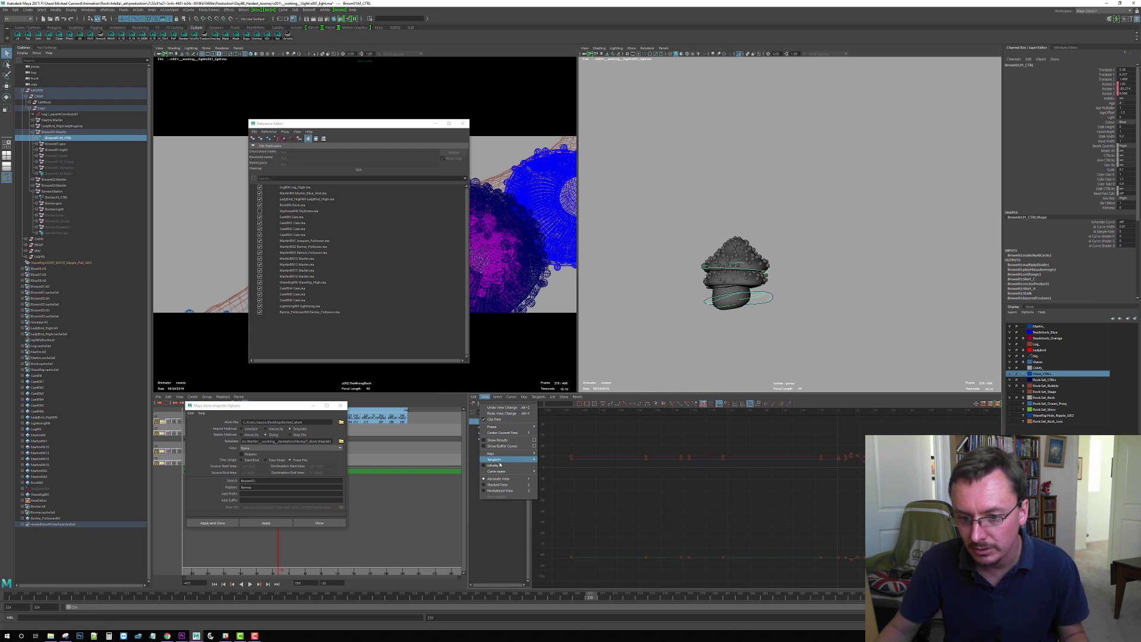
left_click(501, 491)
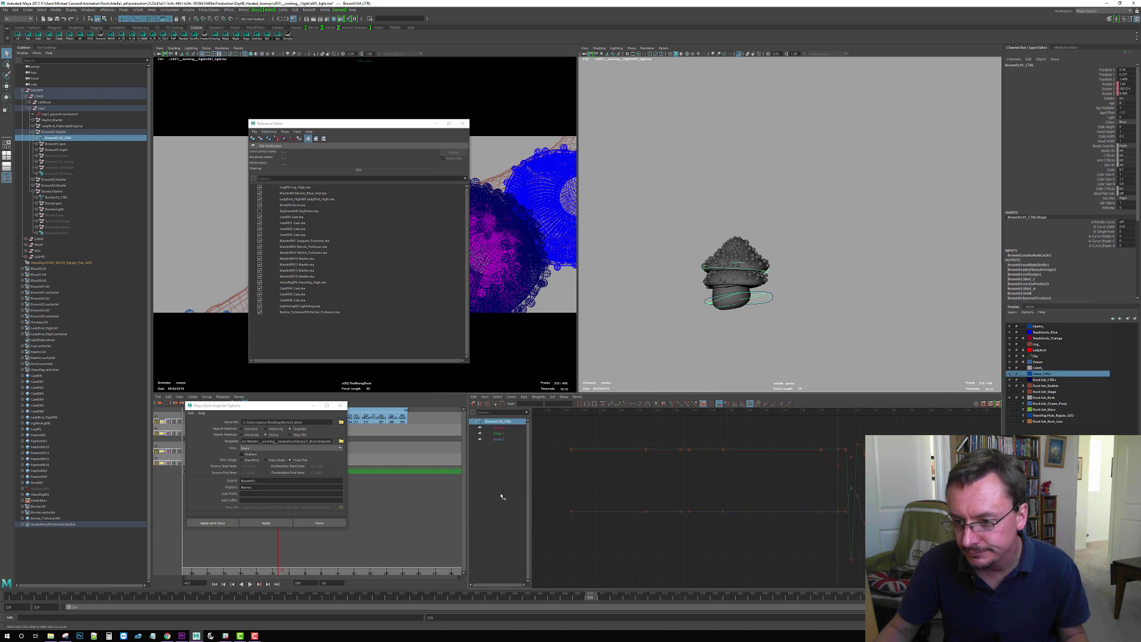
middle_click_drag(853, 485, 865, 484, "alt")
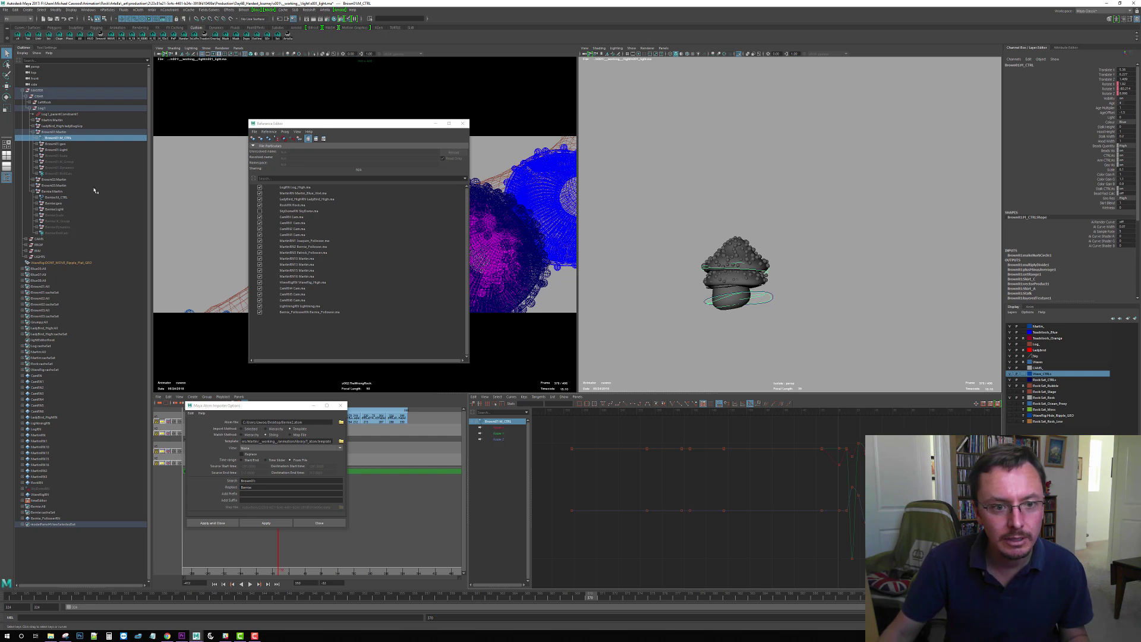
Set the start of the timeline range to -291 and key the rotation of Bernie's main control at that first frame
left_click(58, 198)
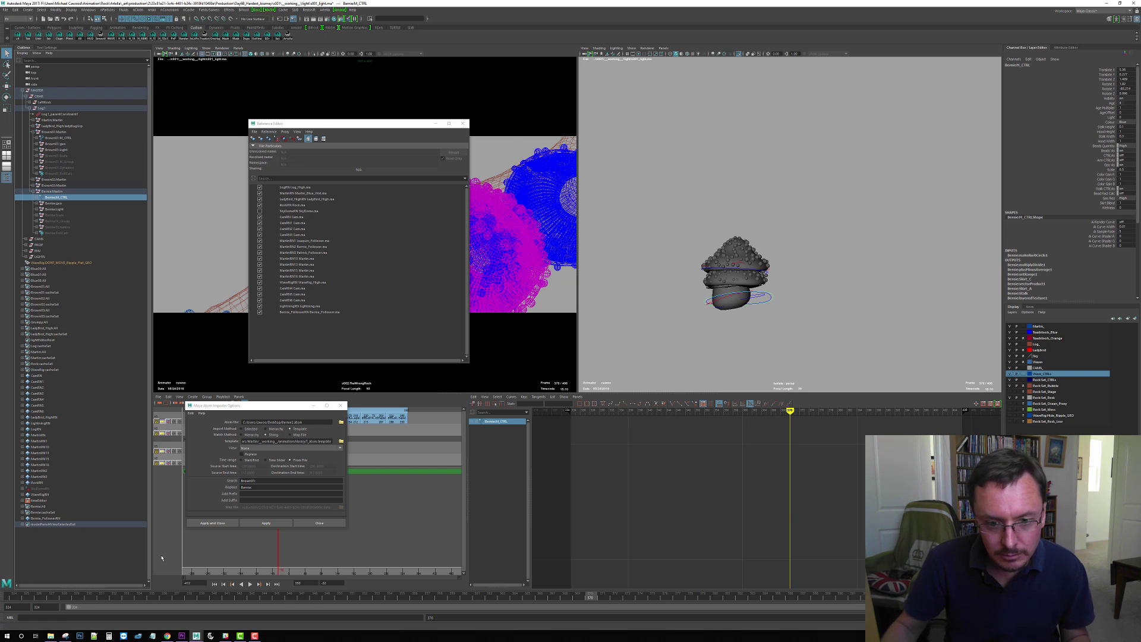
left_click_drag(259, 404, 265, 446)
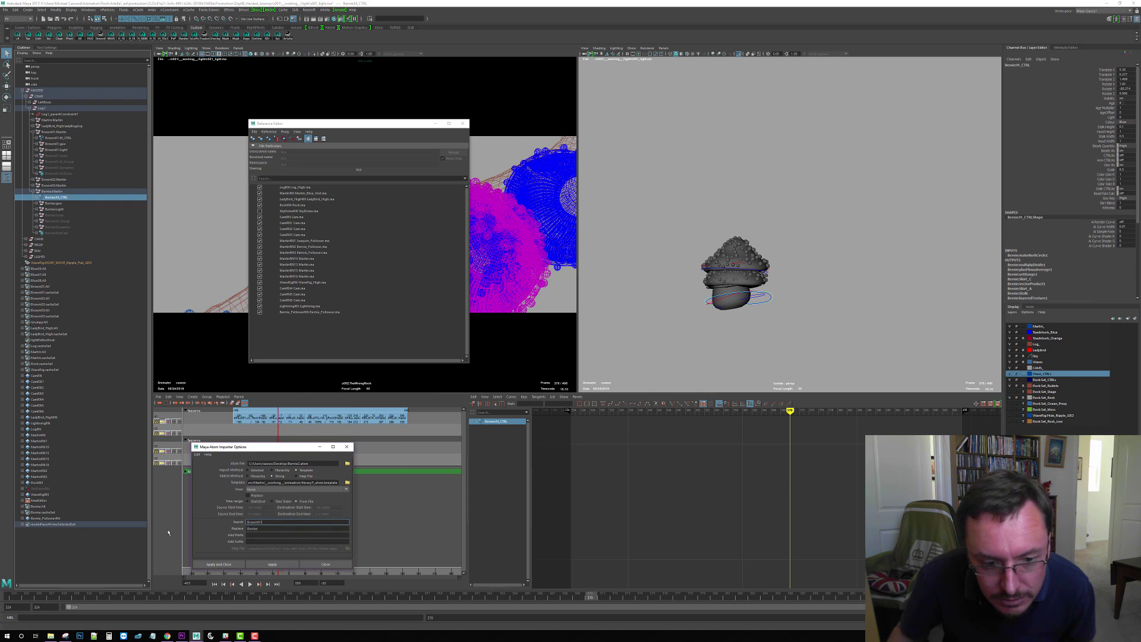
left_click(37, 607)
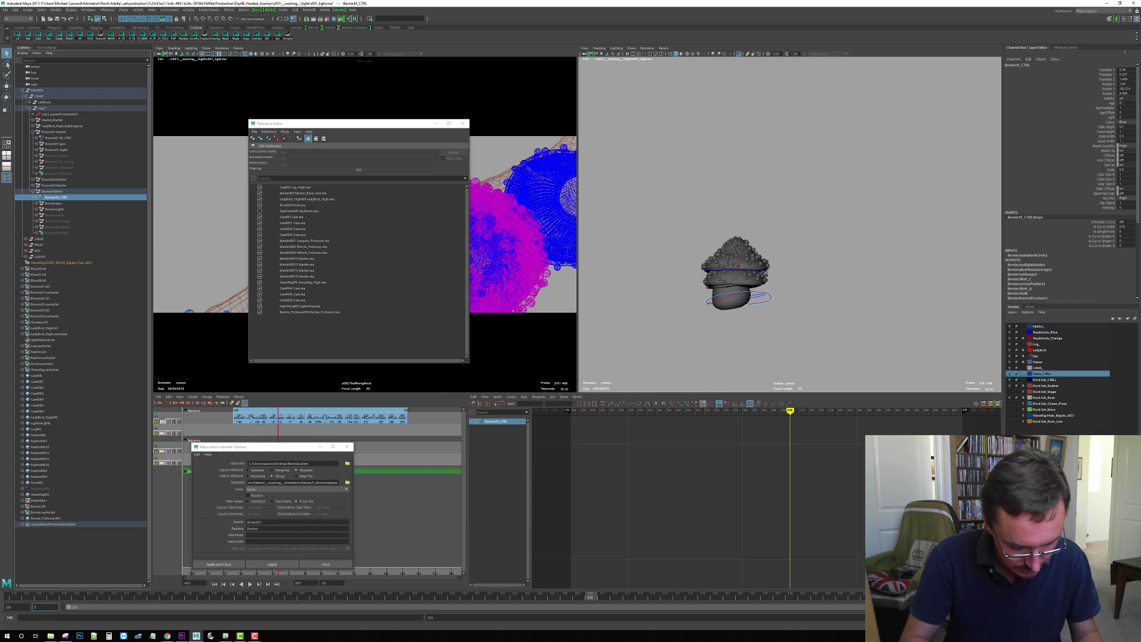
type("-291")
key("Return")
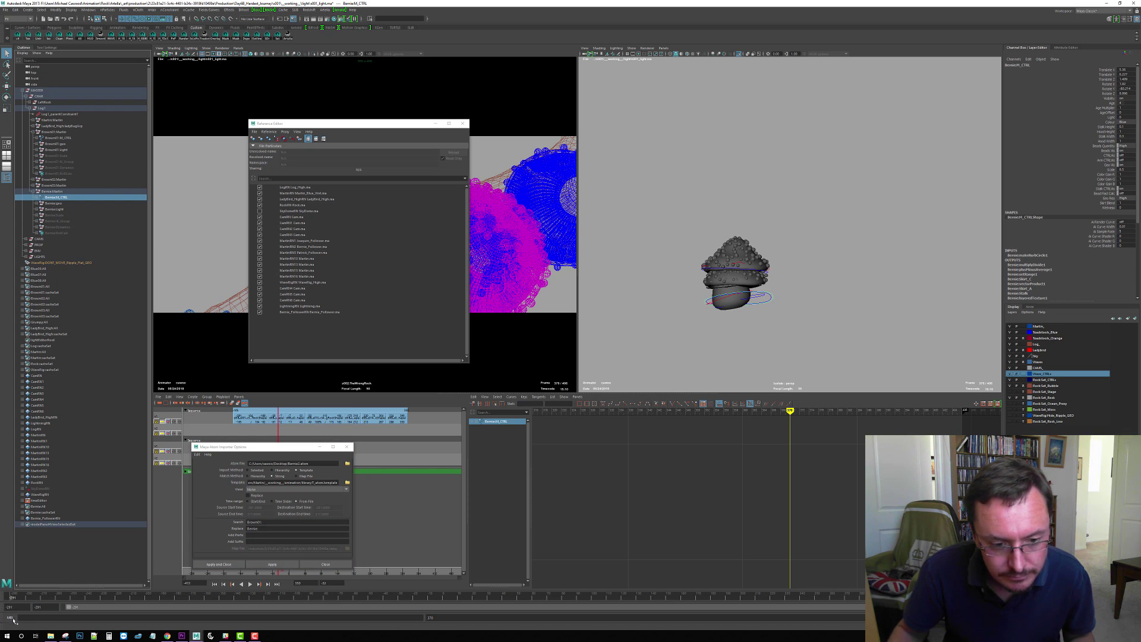
key("alt+shift+v")
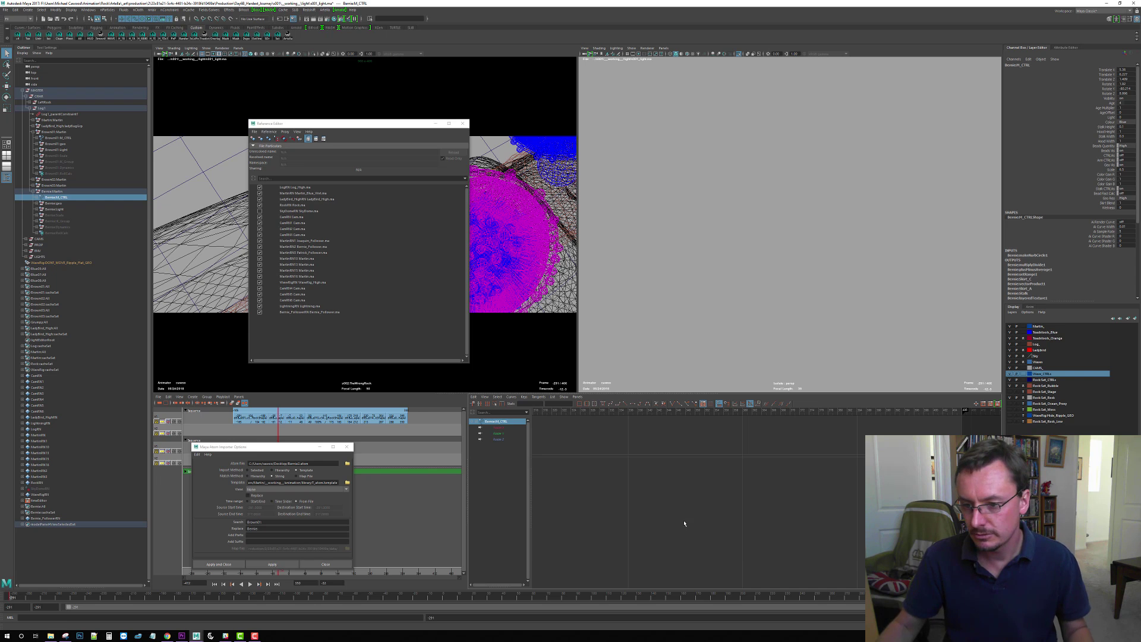
key("shift+e")
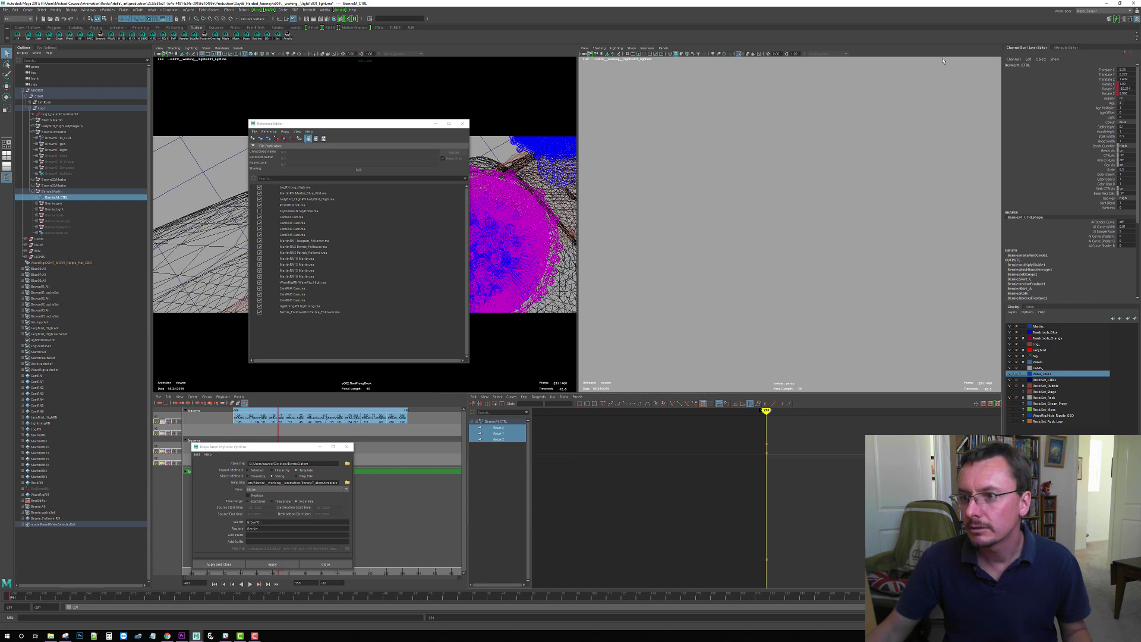
Copy all rotate keys of Brown01's main control and paste them onto the rotate curves of Bernie's main control
left_click(57, 137)
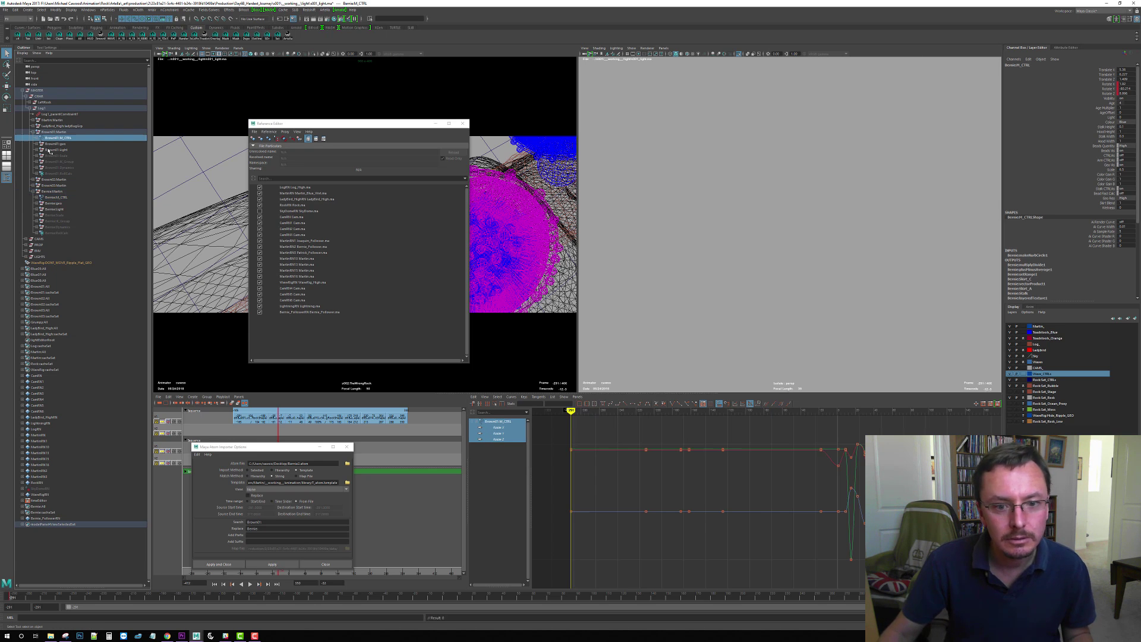
left_click_drag(976, 428, 535, 577)
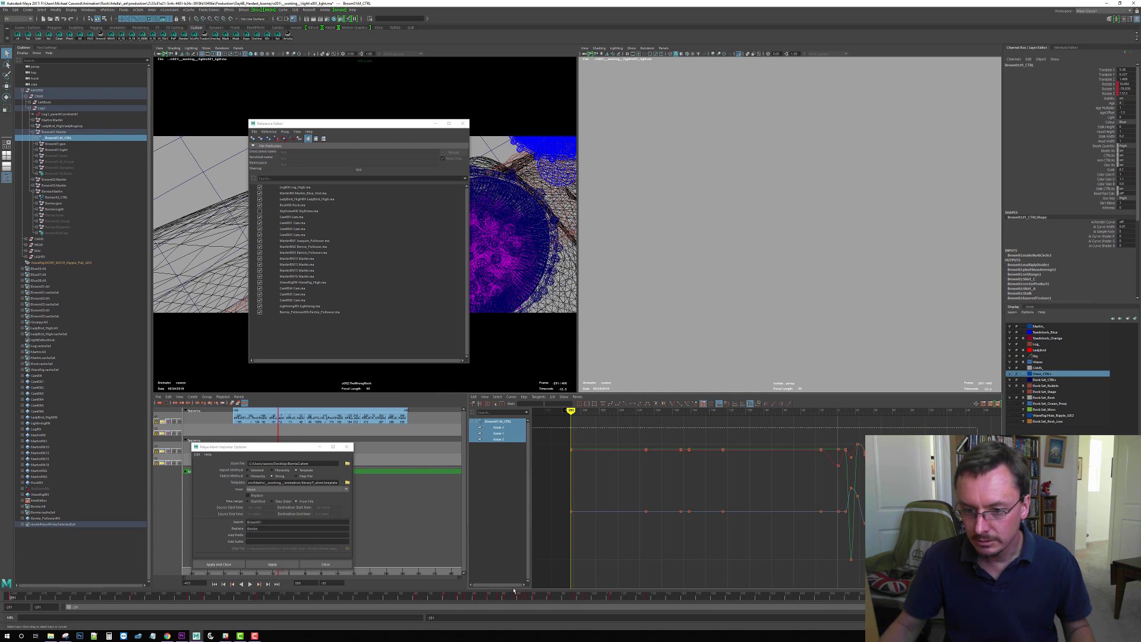
left_click(57, 197)
left_click_drag(584, 466, 564, 554)
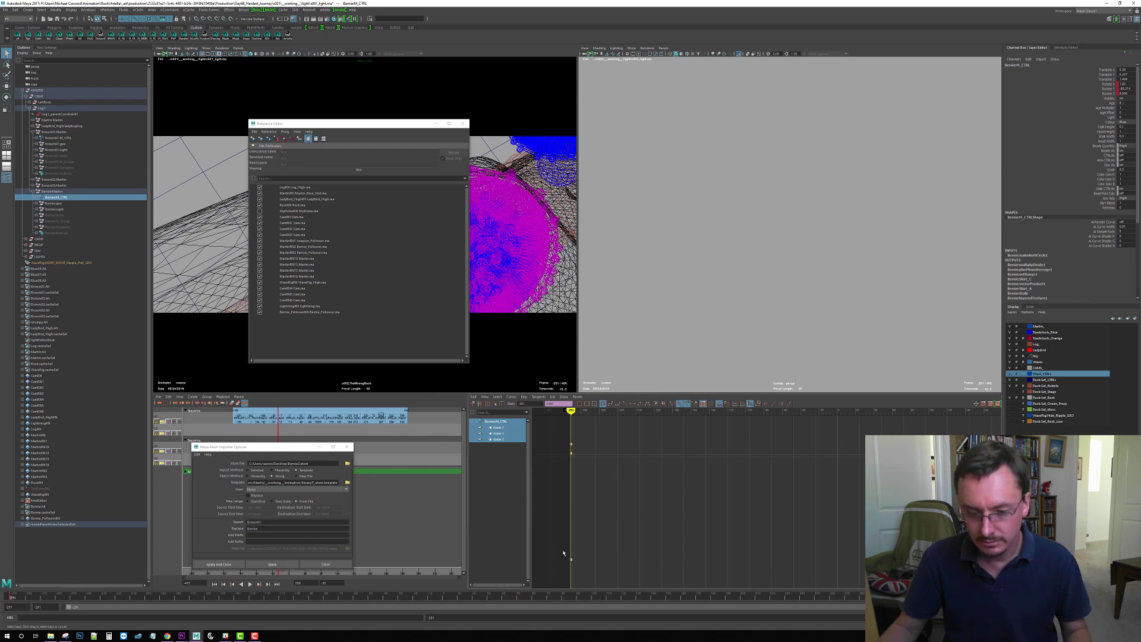
key("ctrl+v")
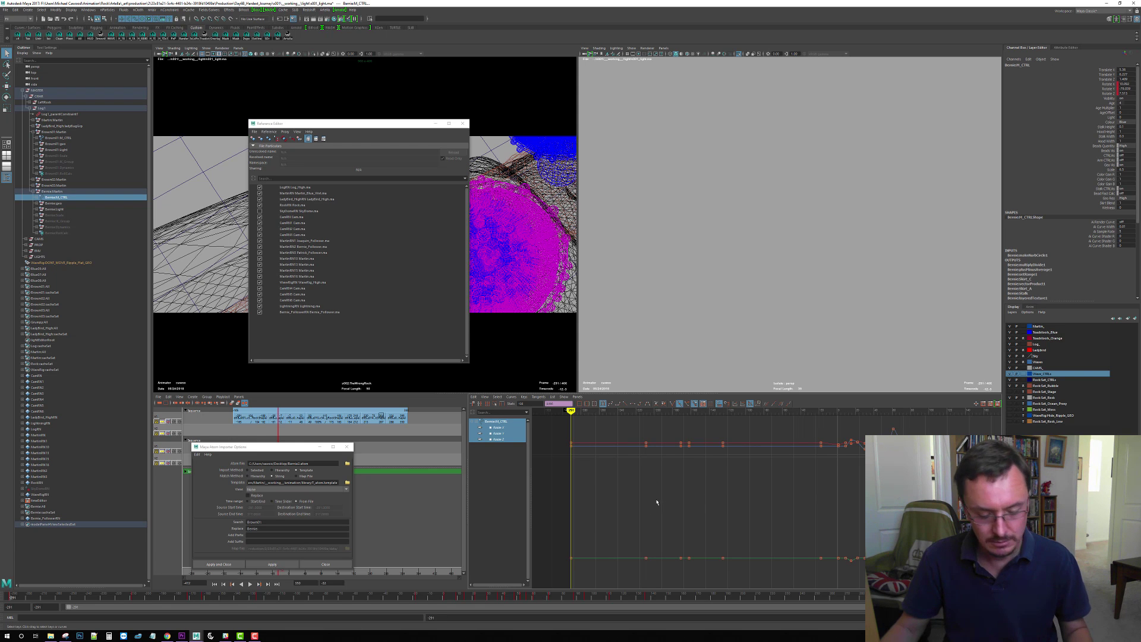
Compare the rotate curves of the Brown01 and Bernie main controls, ending with both controls selected together
left_click(57, 138)
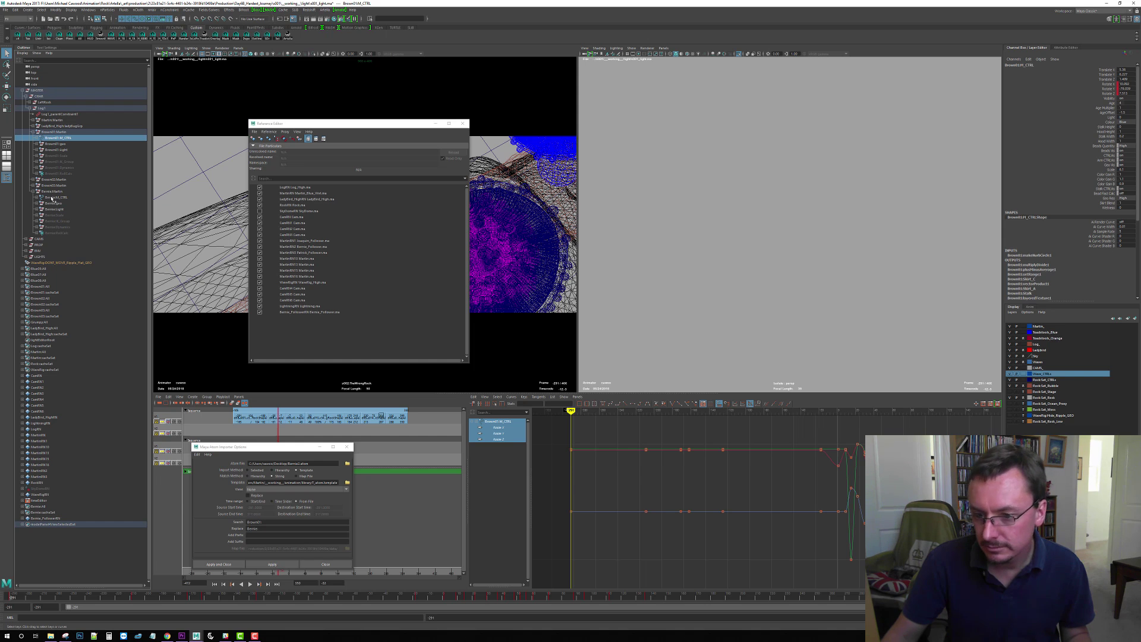
left_click(49, 198)
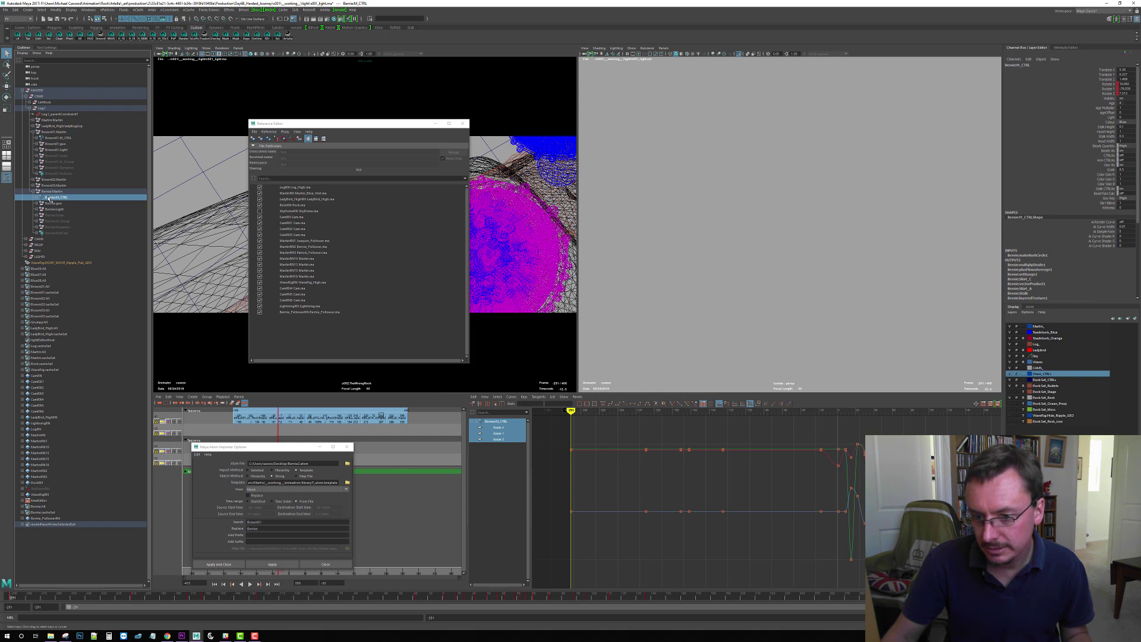
left_click(58, 138)
left_click(53, 198)
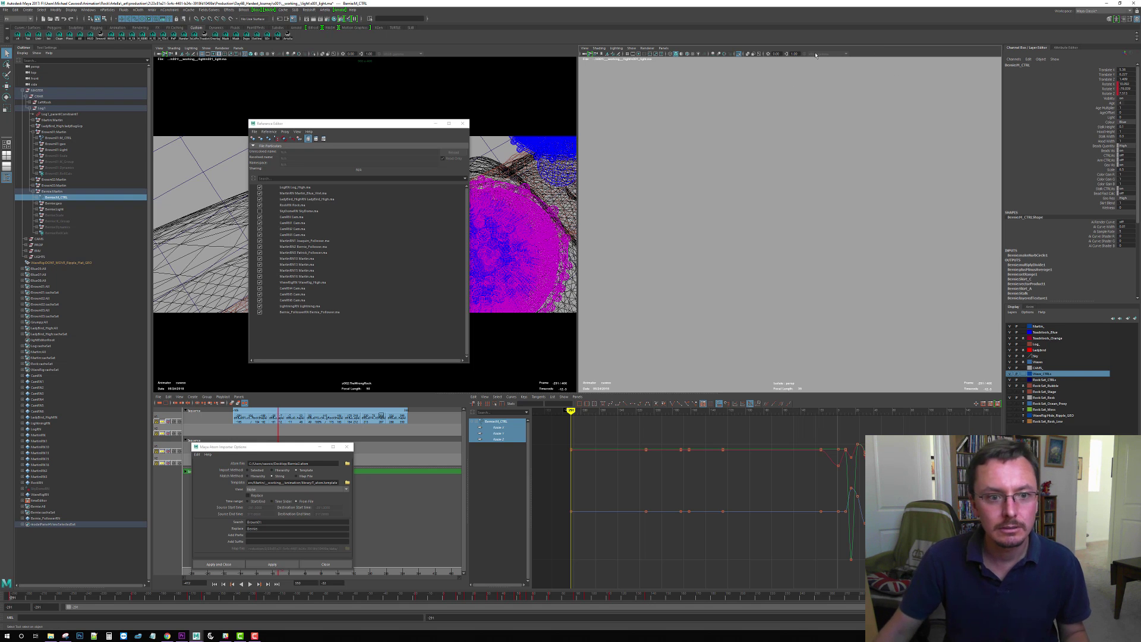
left_click(58, 138)
left_click(57, 197, "ctrl")
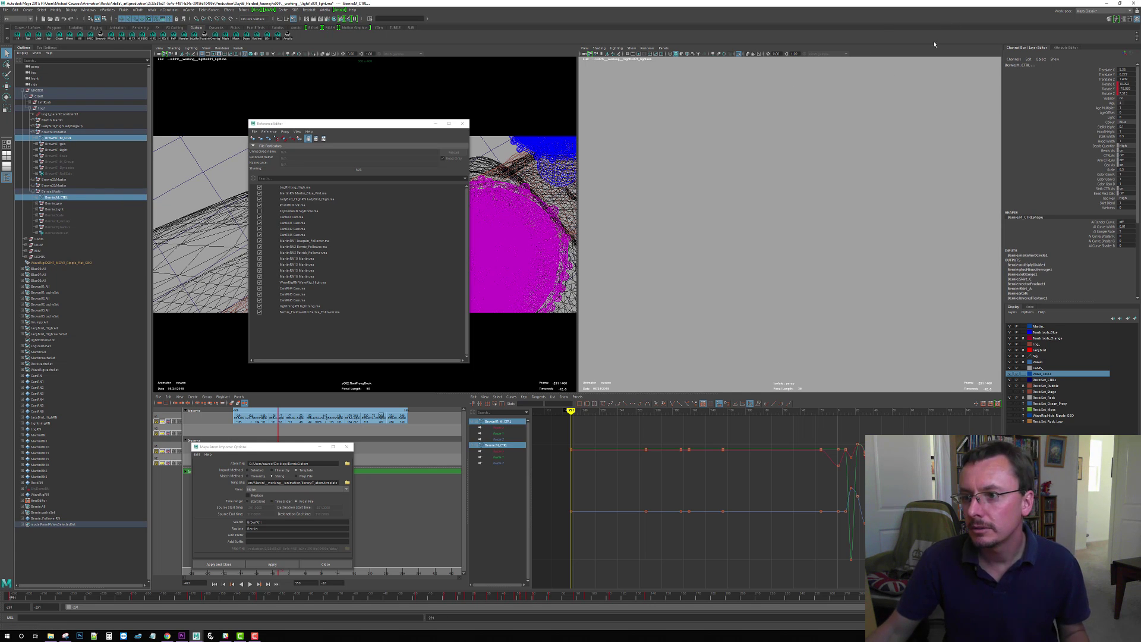
Scrub through the timeline to check that both mushrooms move together in the perspective view
left_click_drag(827, 242, 769, 321, "alt")
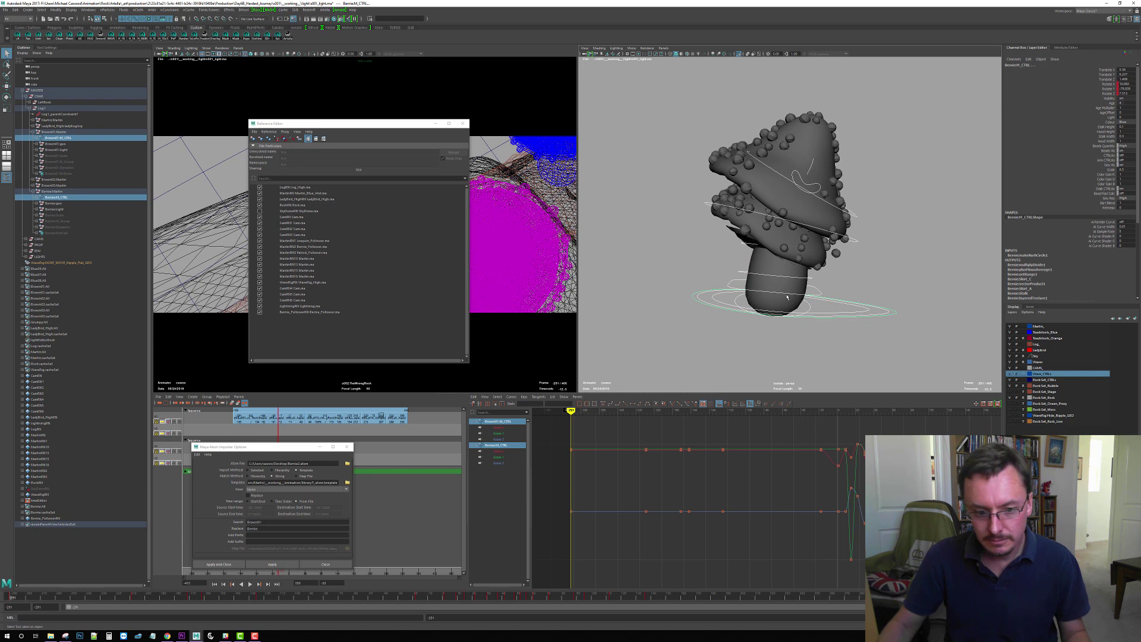
left_click(201, 597)
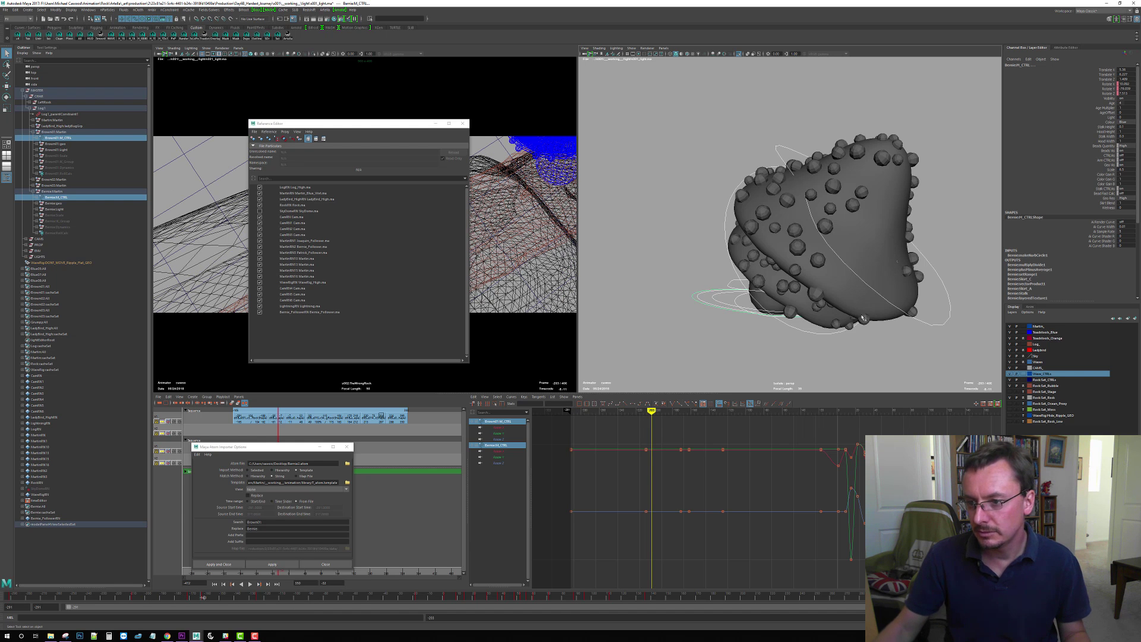
left_click_drag(847, 308, 828, 321, "alt")
scroll(827, 321, "down", 3)
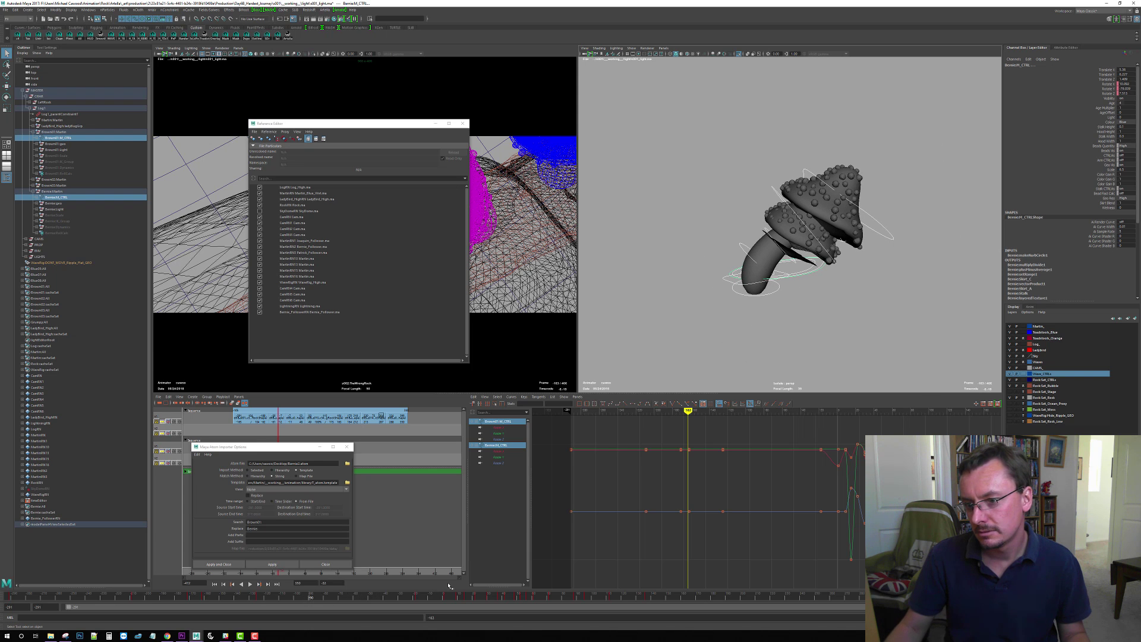
left_click_drag(459, 587, 490, 593)
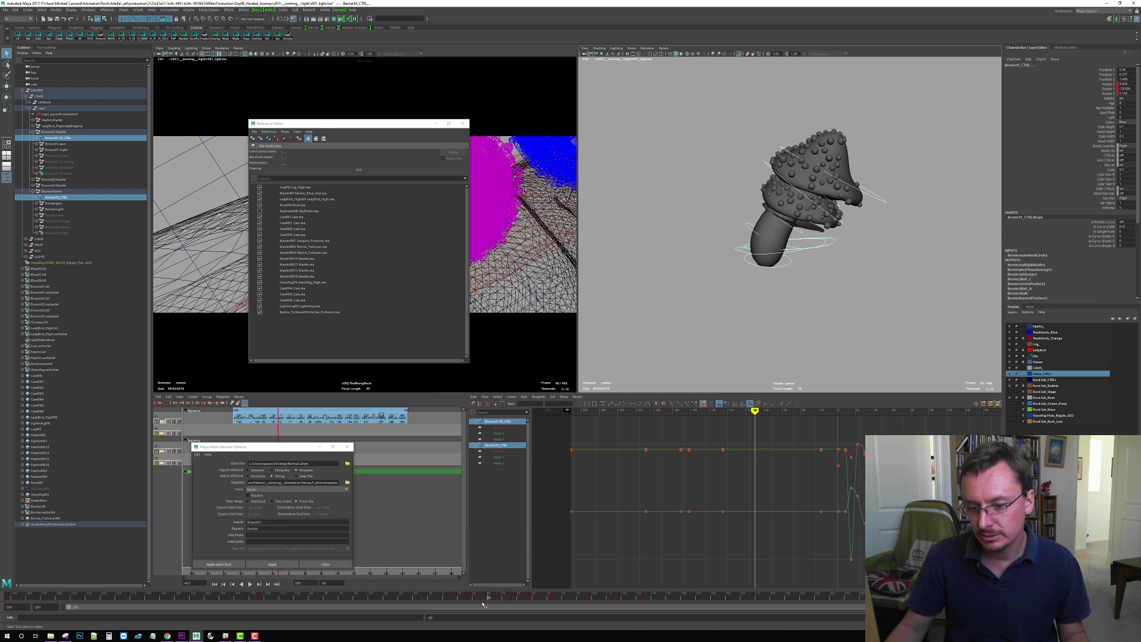
left_click(587, 596)
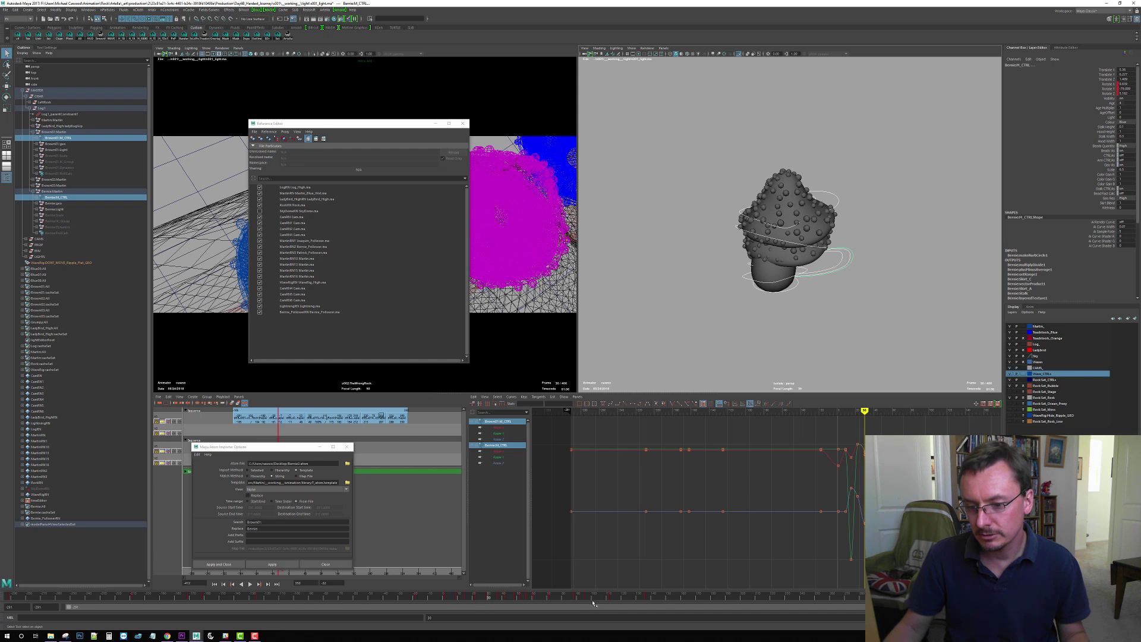
left_click(593, 600)
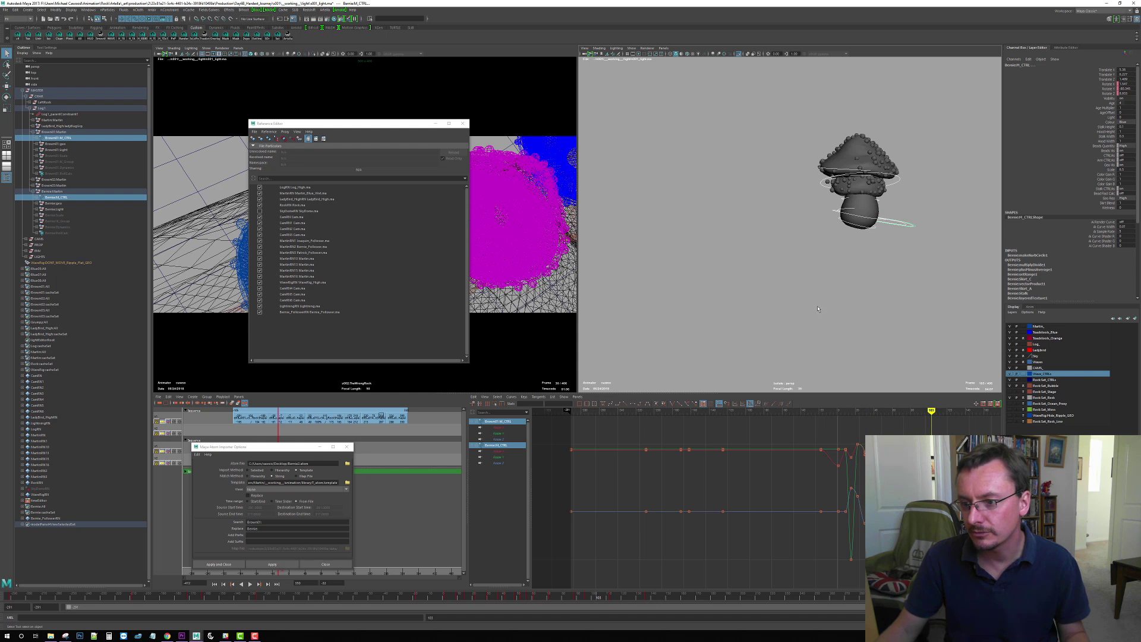
Examine the overlapping mushrooms and their control curves from several angles with nothing selected
left_click_drag(929, 252, 781, 287, "alt")
middle_click_drag(781, 287, 868, 278, "alt")
right_click_drag(868, 278, 933, 294, "alt")
left_click_drag(933, 293, 829, 314, "alt")
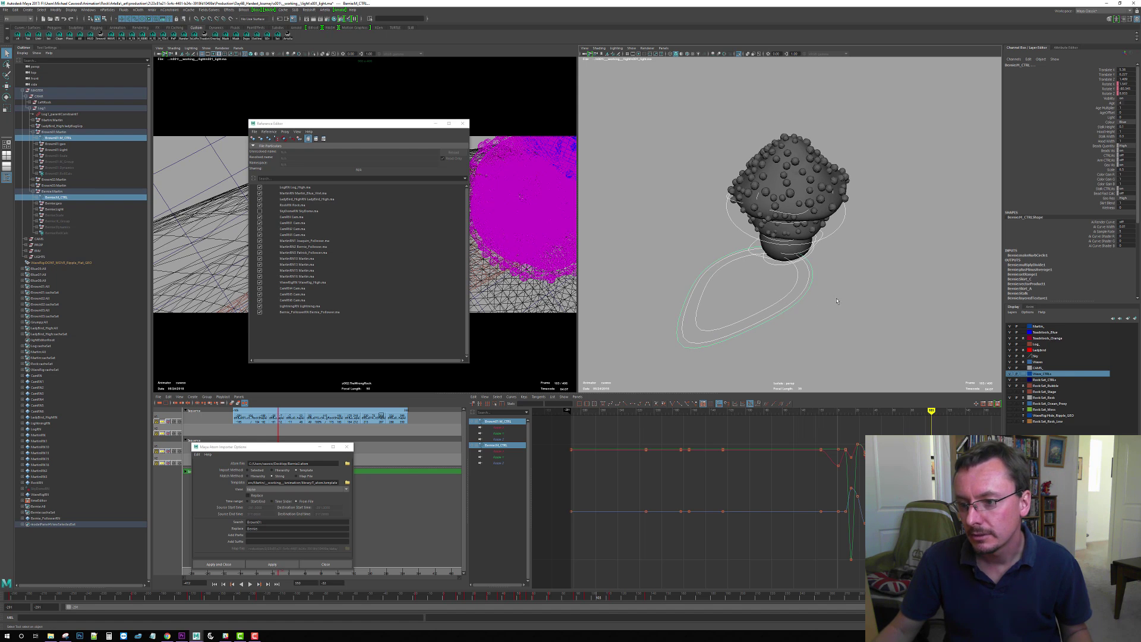
left_click(837, 300)
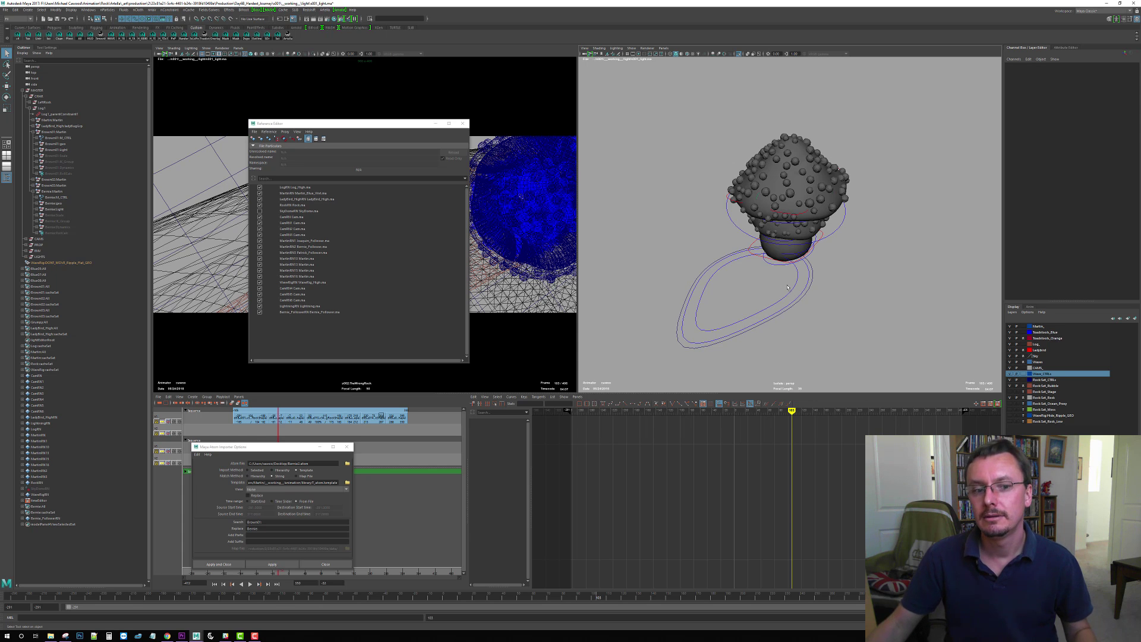
left_click_drag(798, 290, 812, 284, "alt")
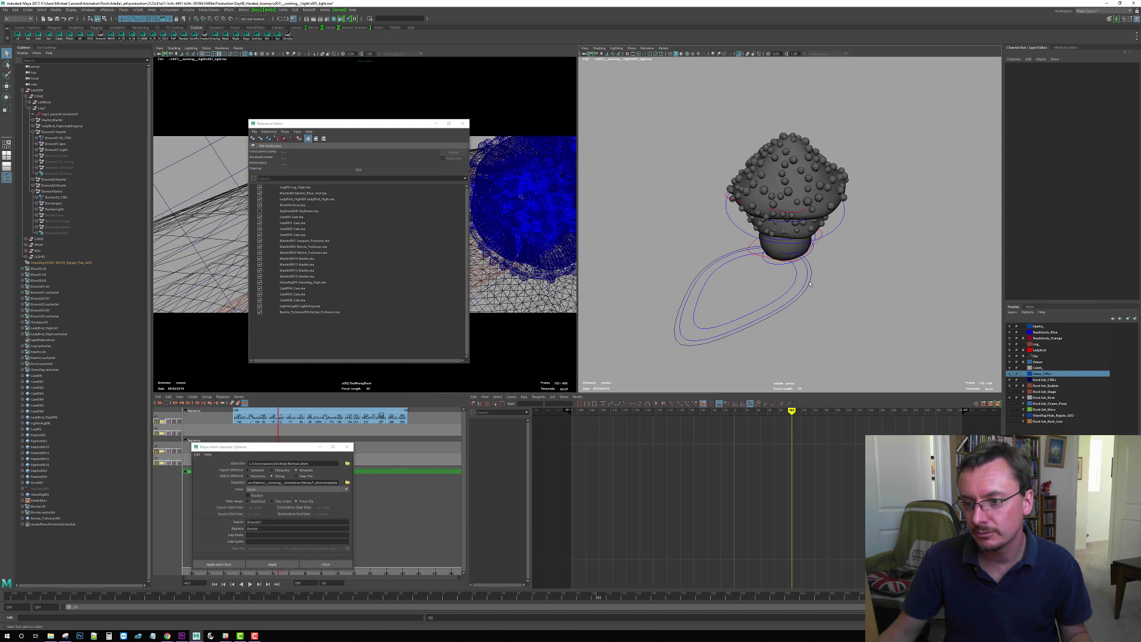
Compare the channel values of the Brown01 and Bernie main controls and set Bernie's Age Offset to -1.5
left_click(810, 284)
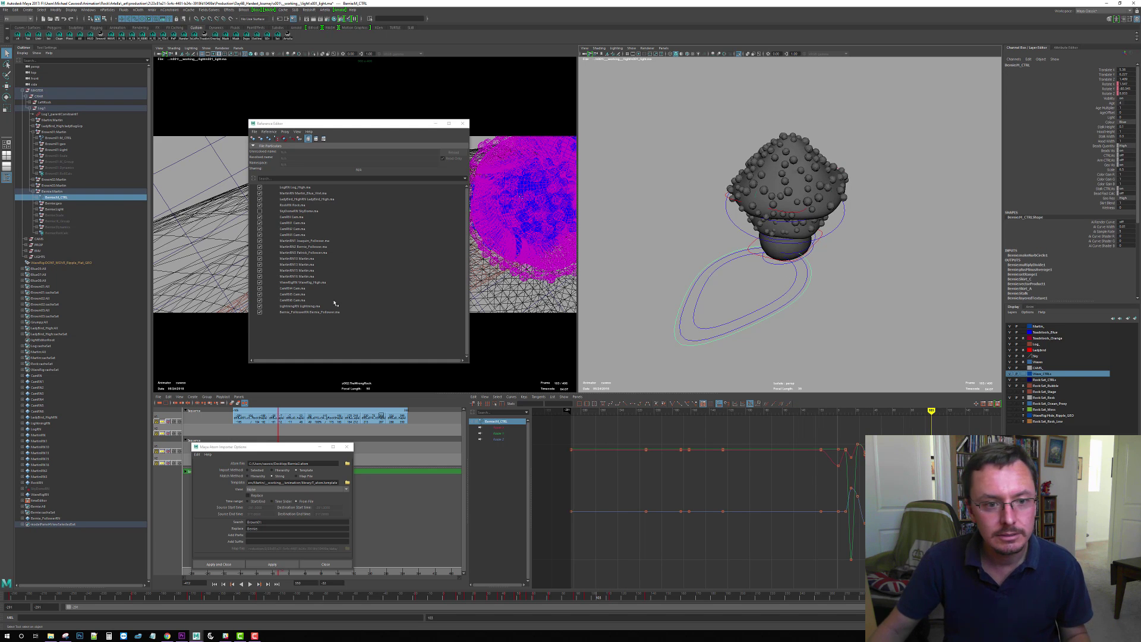
left_click(53, 138)
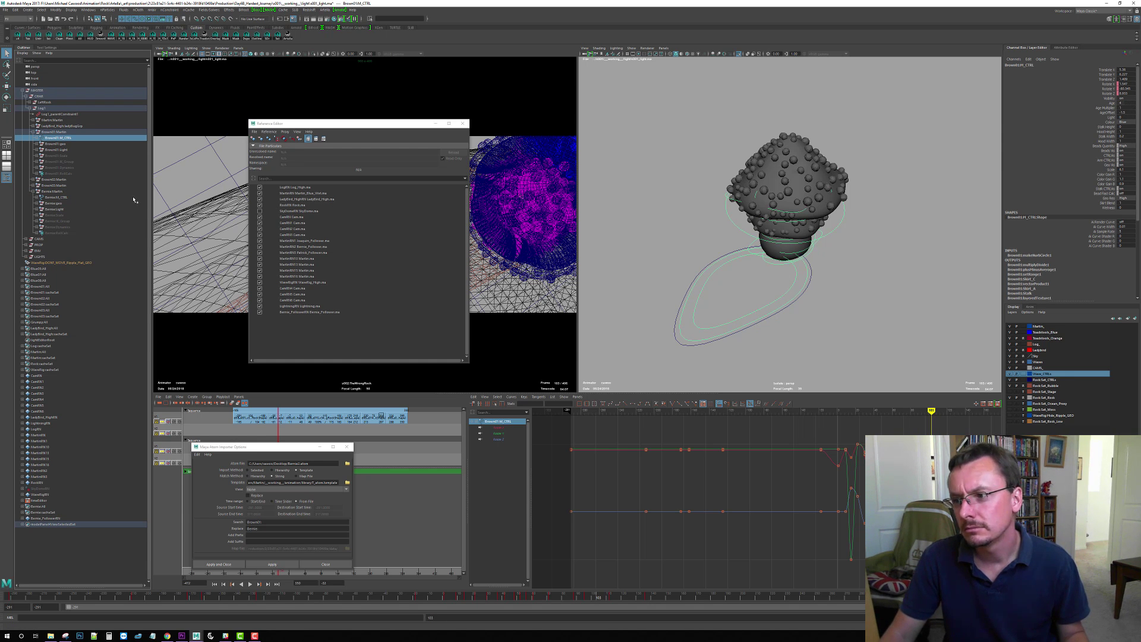
left_click(55, 198)
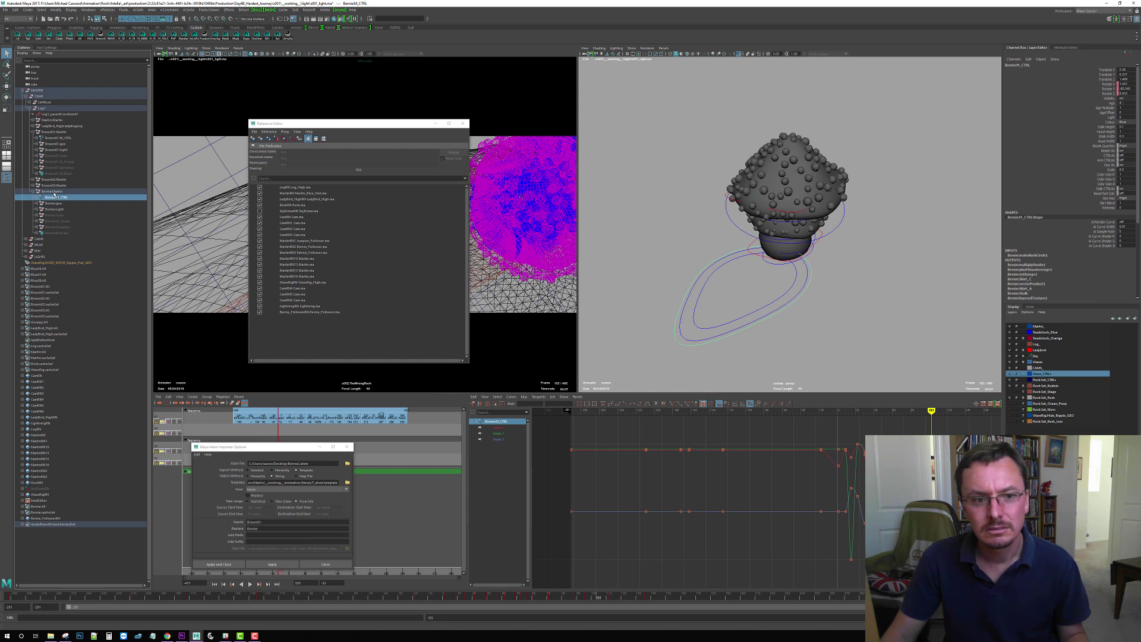
left_click(58, 138)
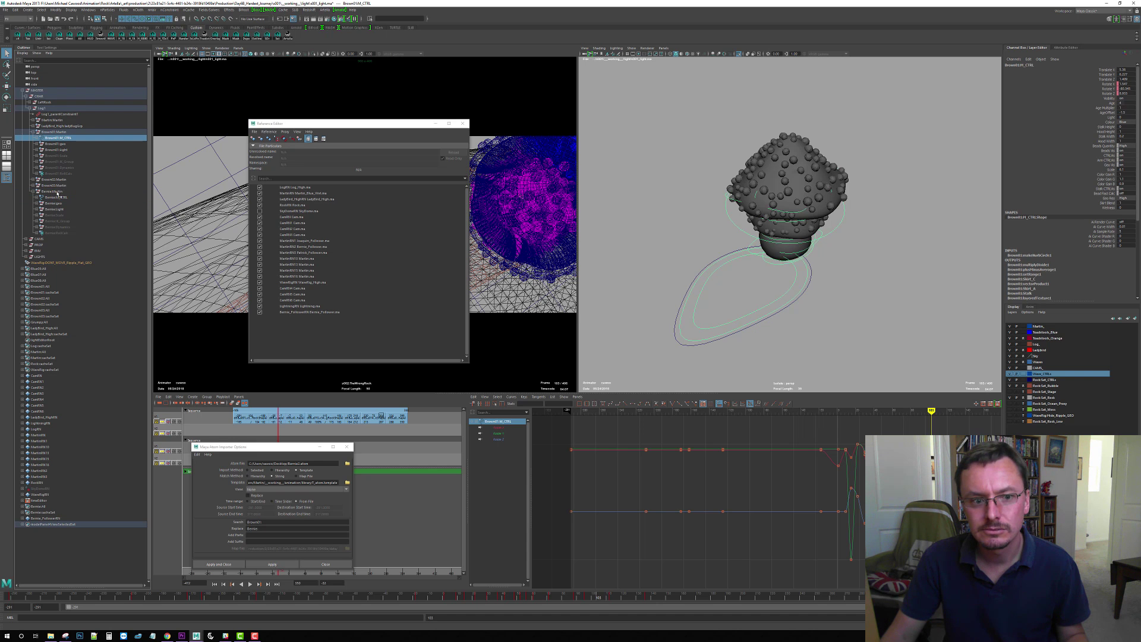
left_click(55, 197)
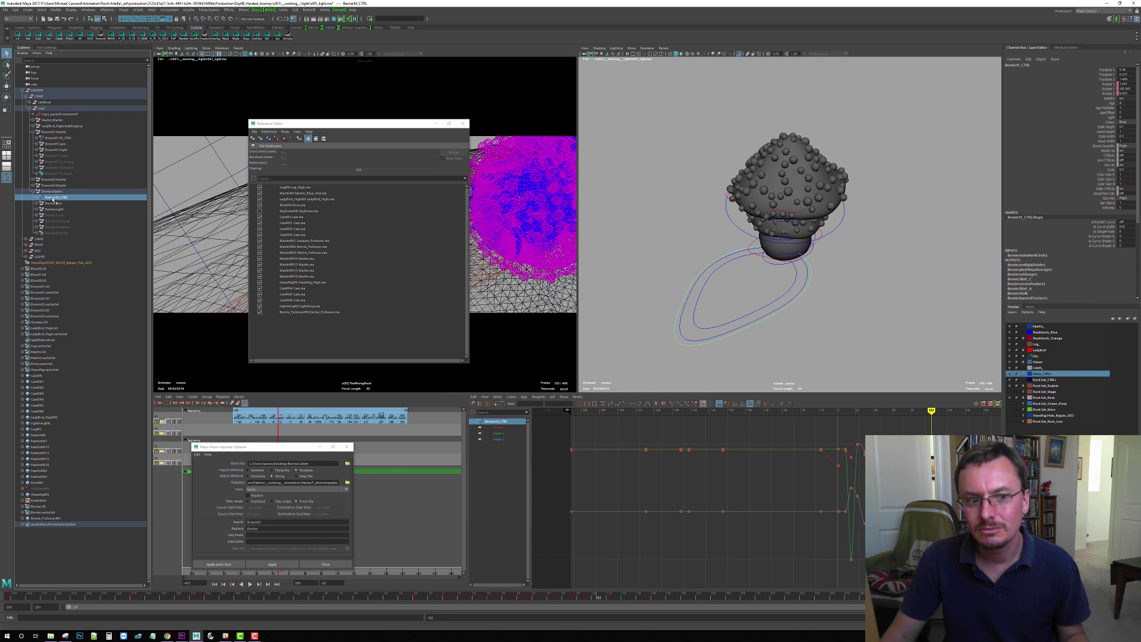
left_click(58, 138)
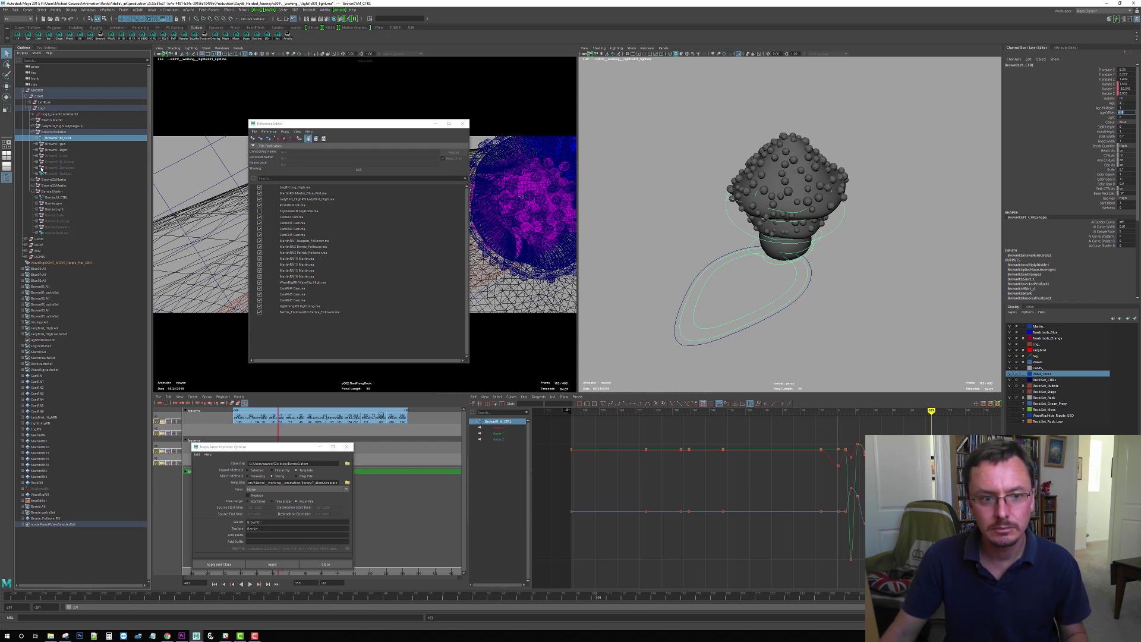
left_click(56, 197)
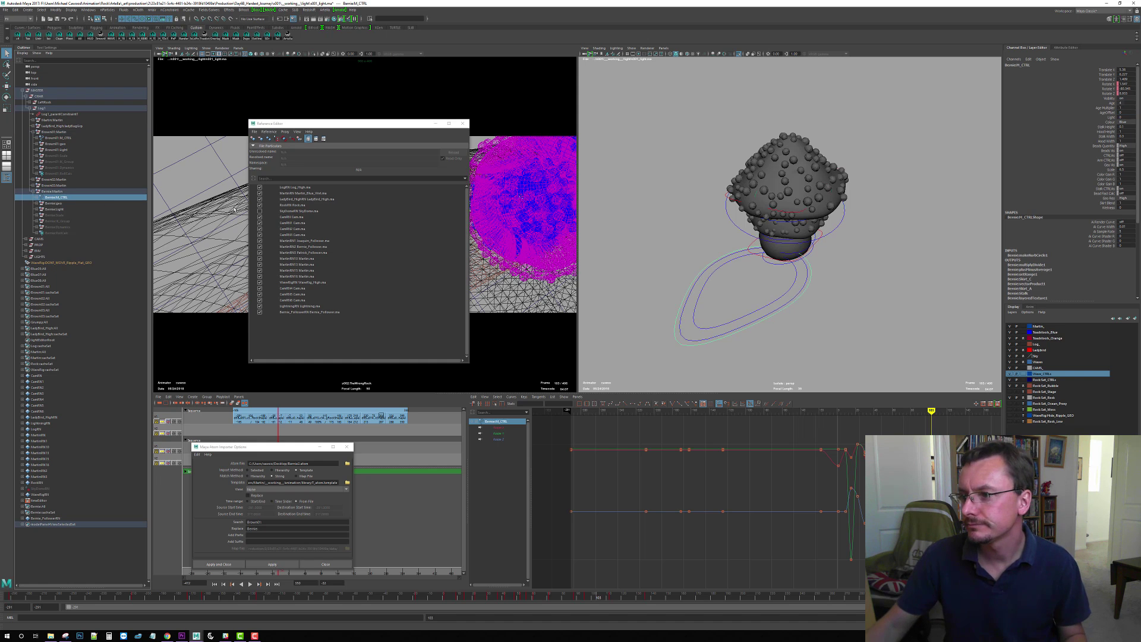
left_click(1127, 112)
type("-1.5")
key("Return")
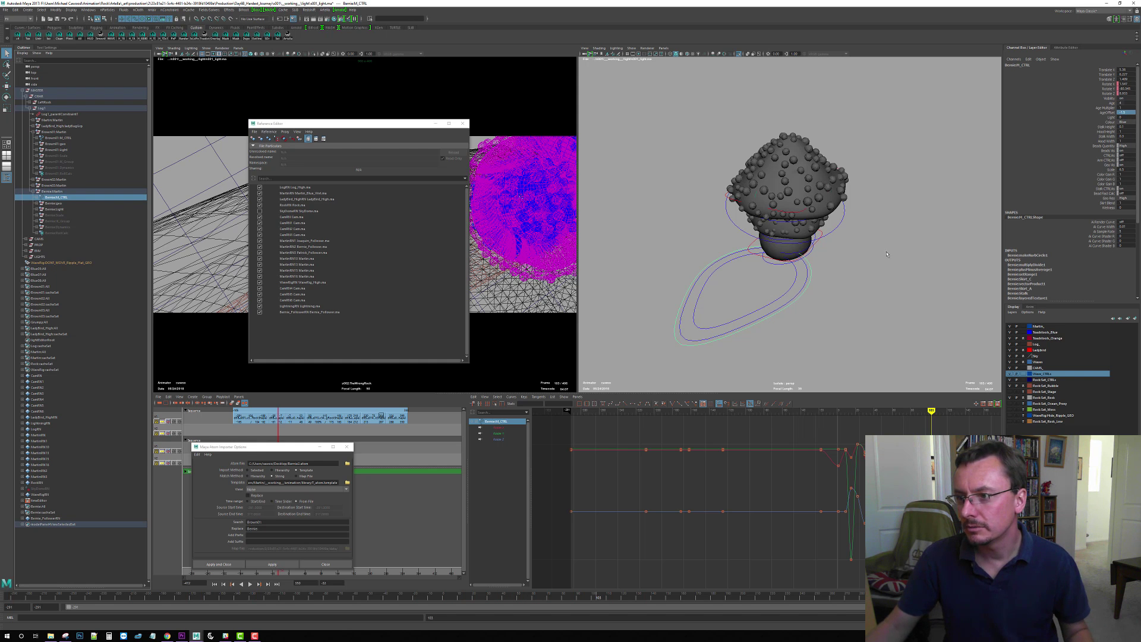
Check Brown01's shape attributes against Bernie's and set the Stalk Height of Bernie's main control to 0.1
mouse_move(837, 249)
left_mouse_down("alt")
mouse_move(841, 239)
mouse_move(835, 252)
left_mouse_up("alt")
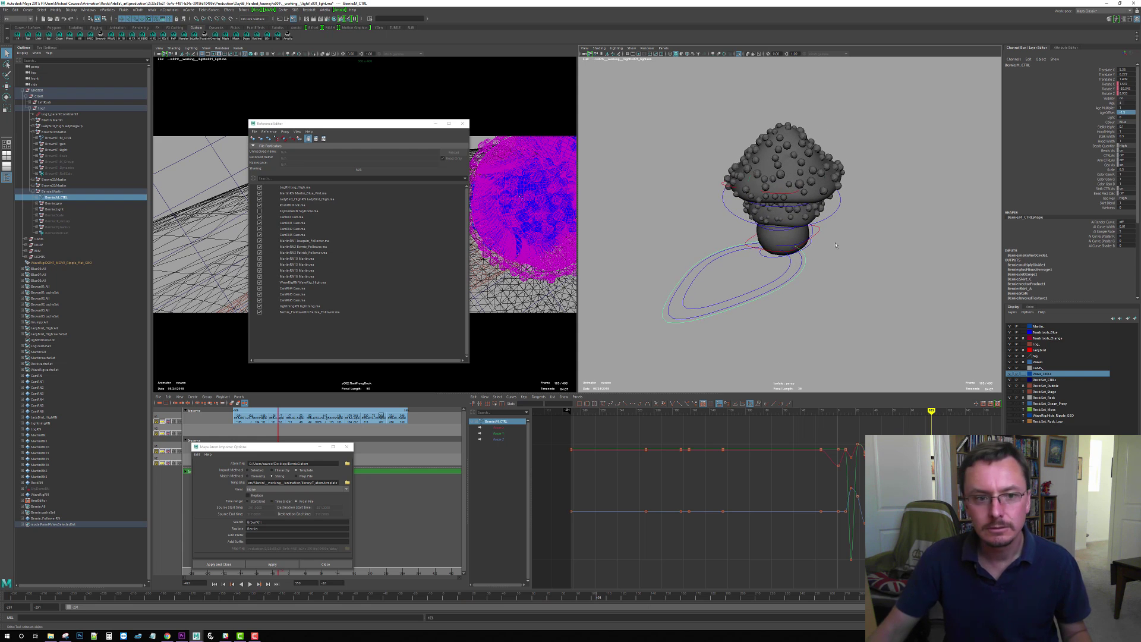
left_click(57, 138)
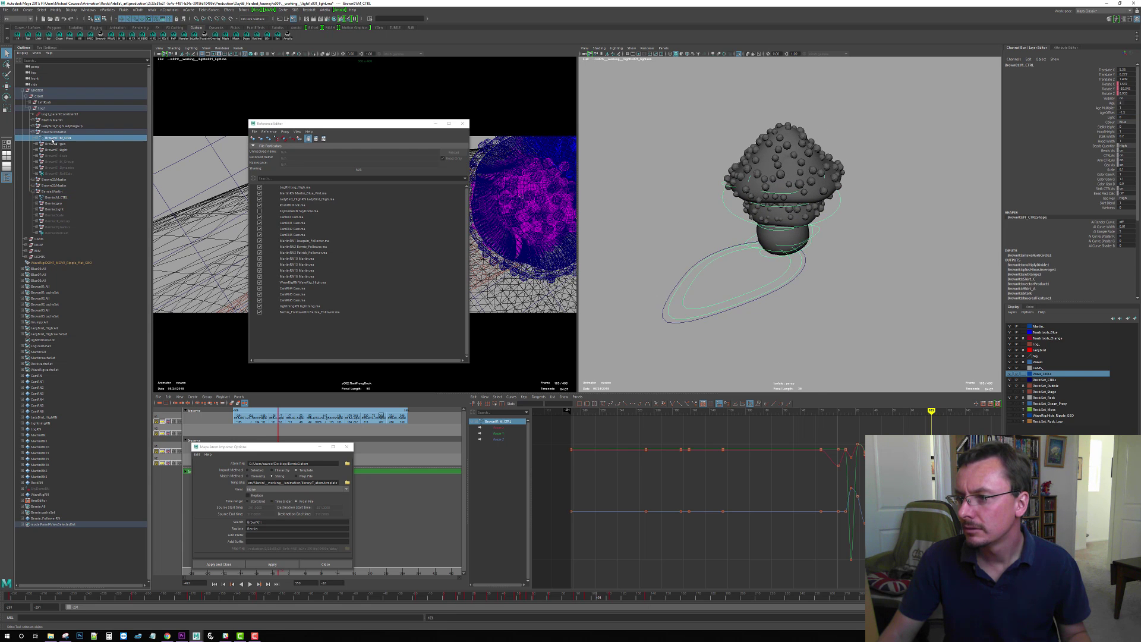
left_click(54, 197)
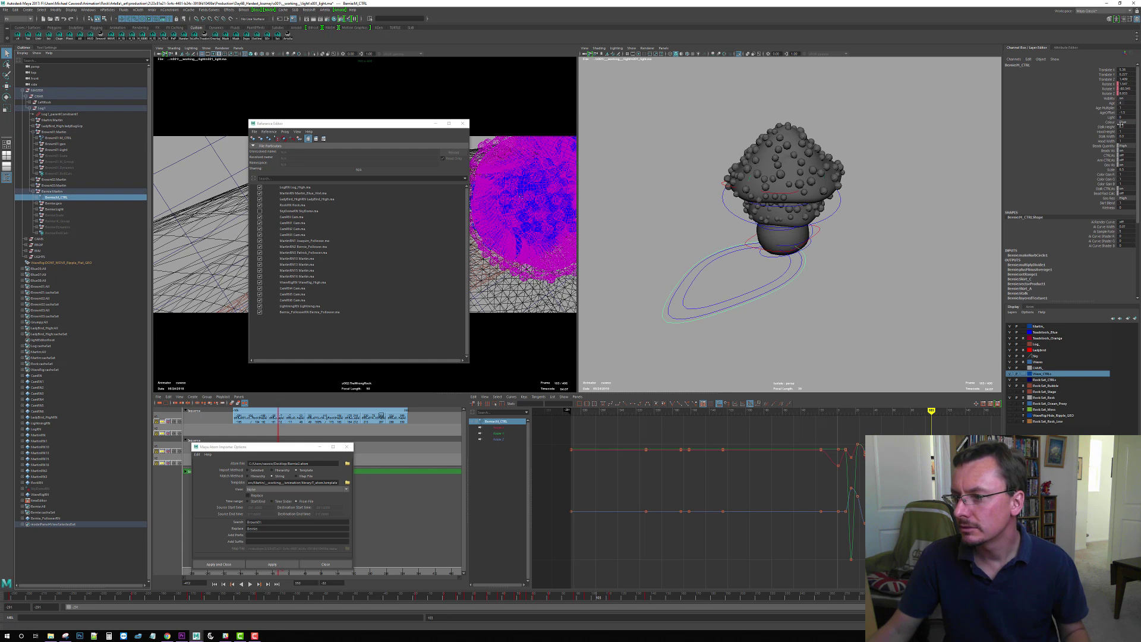
left_click(59, 138)
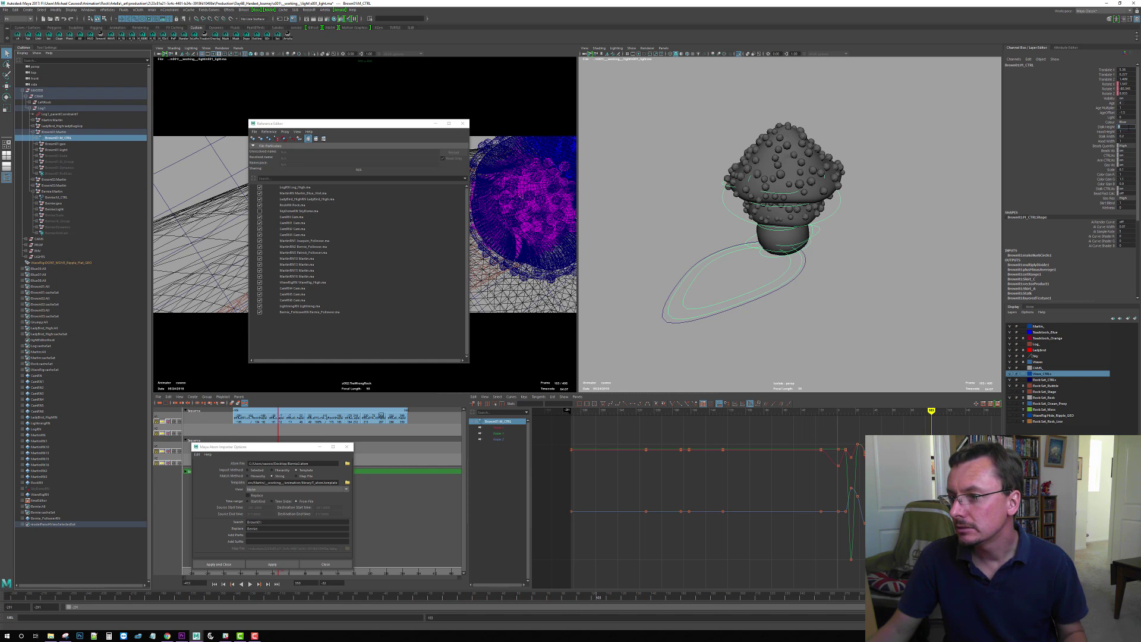
type("0.1")
key("Return")
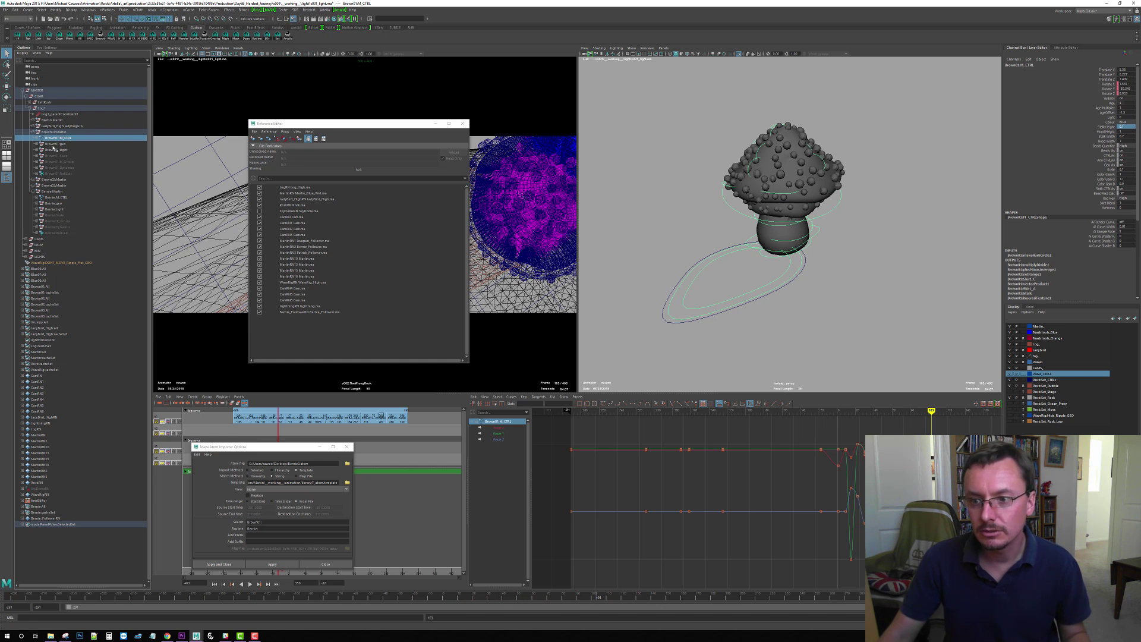
Compare both main controls' attributes and set the Scale of Bernie's control to match Brown01's
left_click(51, 197)
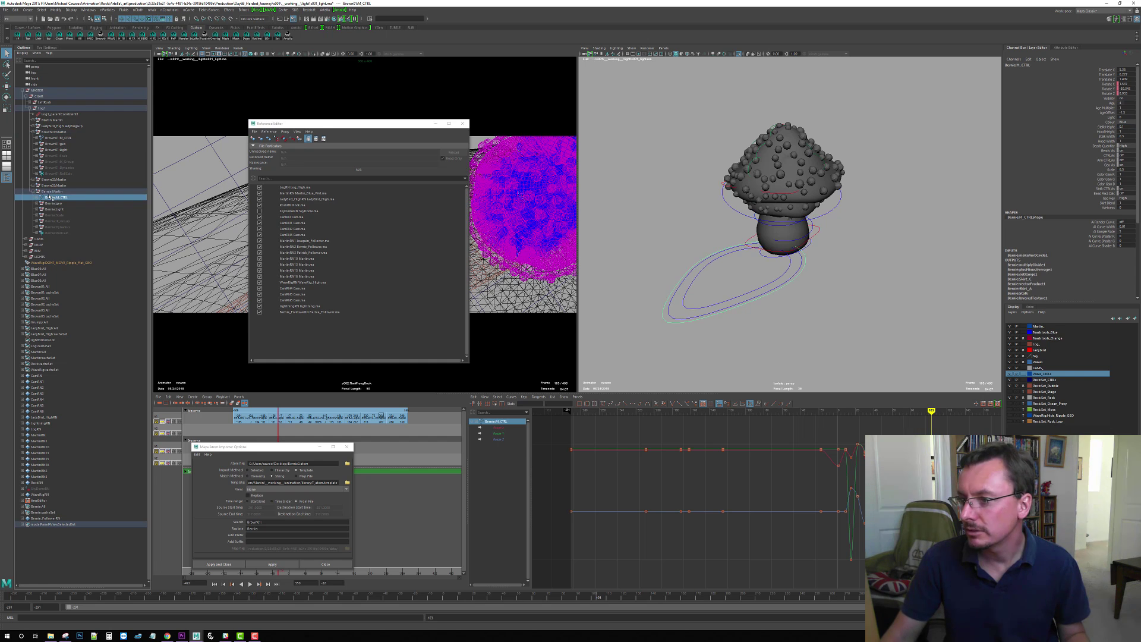
left_click(55, 138)
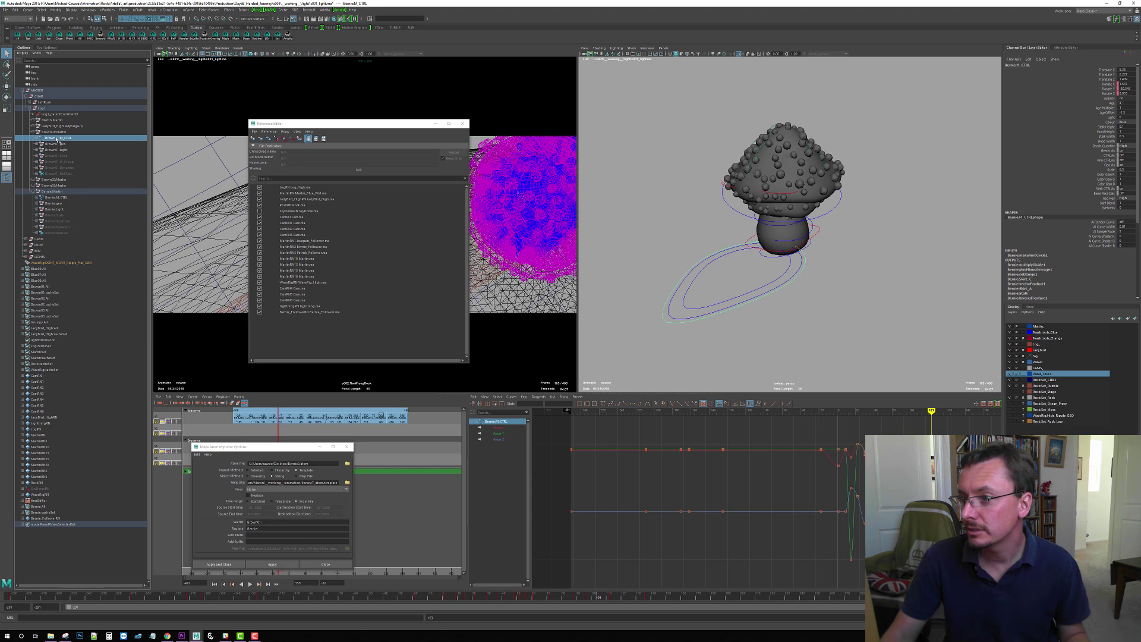
left_click(55, 198)
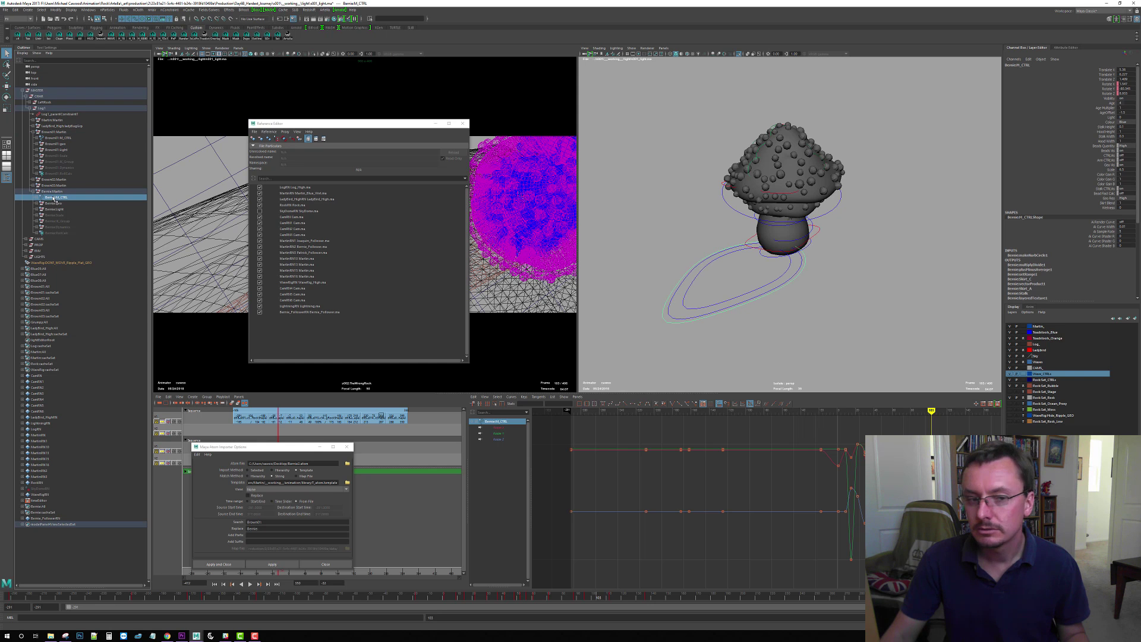
left_click(57, 138)
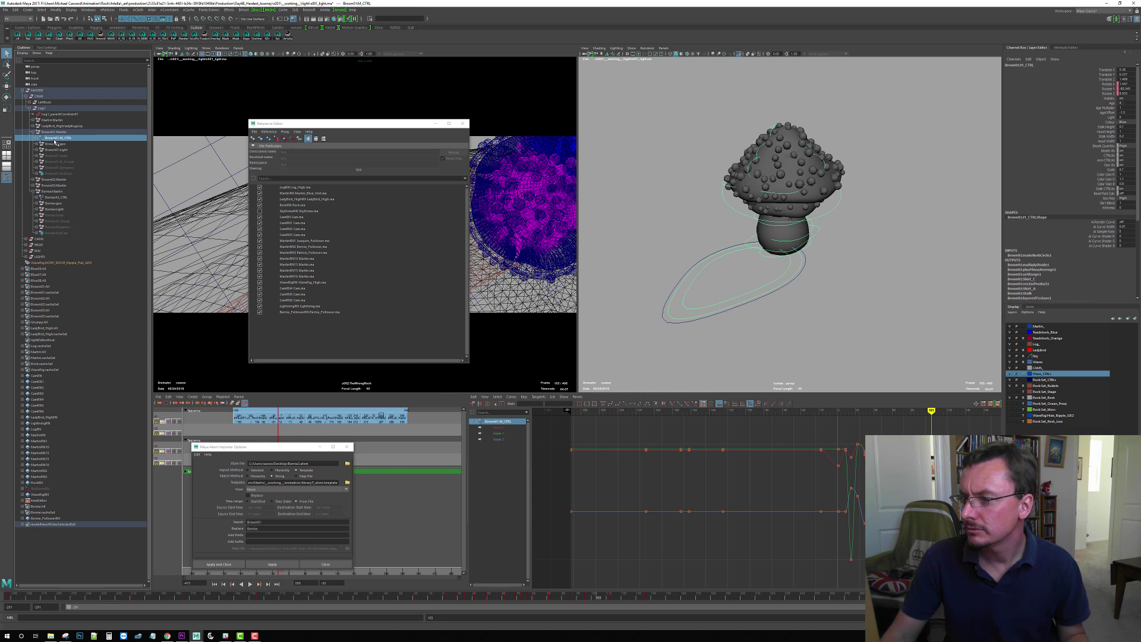
left_click(52, 198)
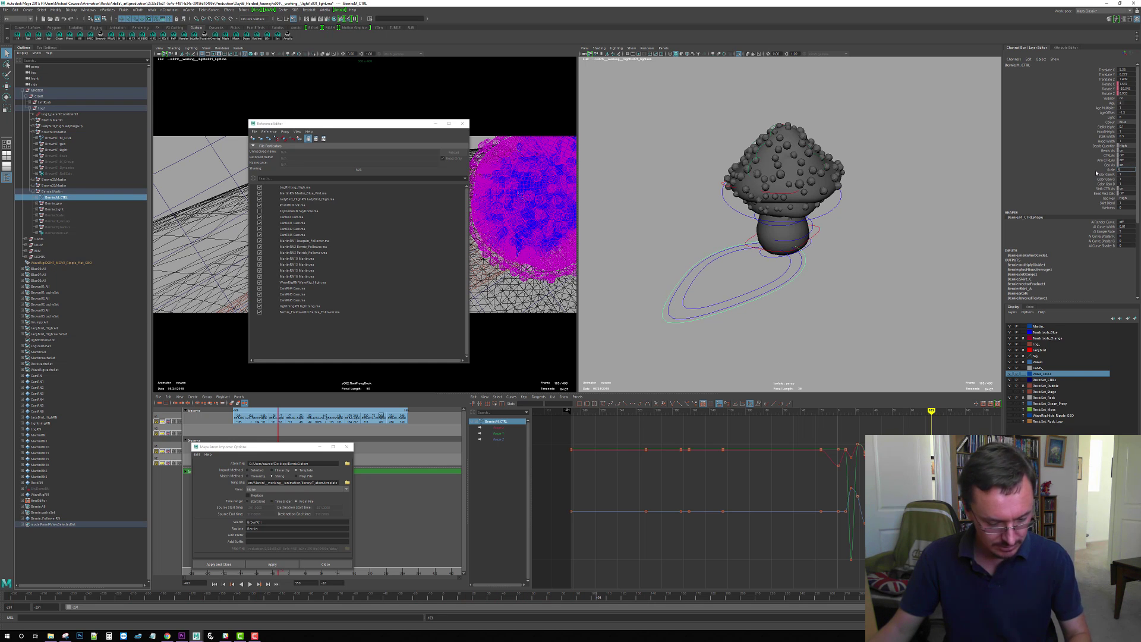
key("Return")
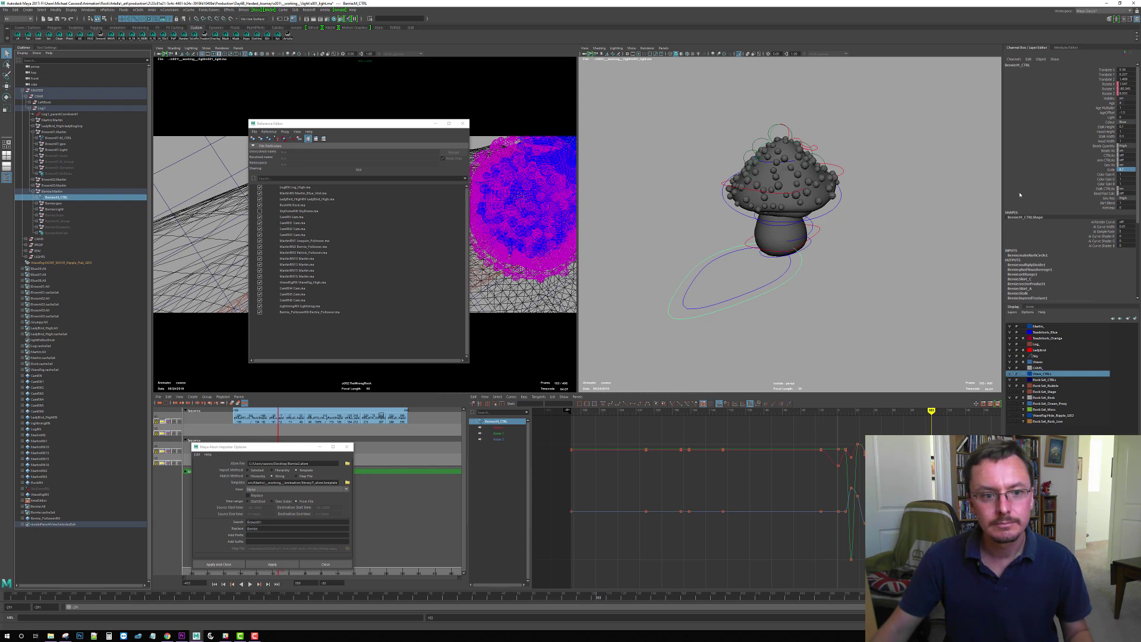
Match the color settings of Bernie's main control to Brown01's and compare the remaining attributes of both controls
left_click(61, 138)
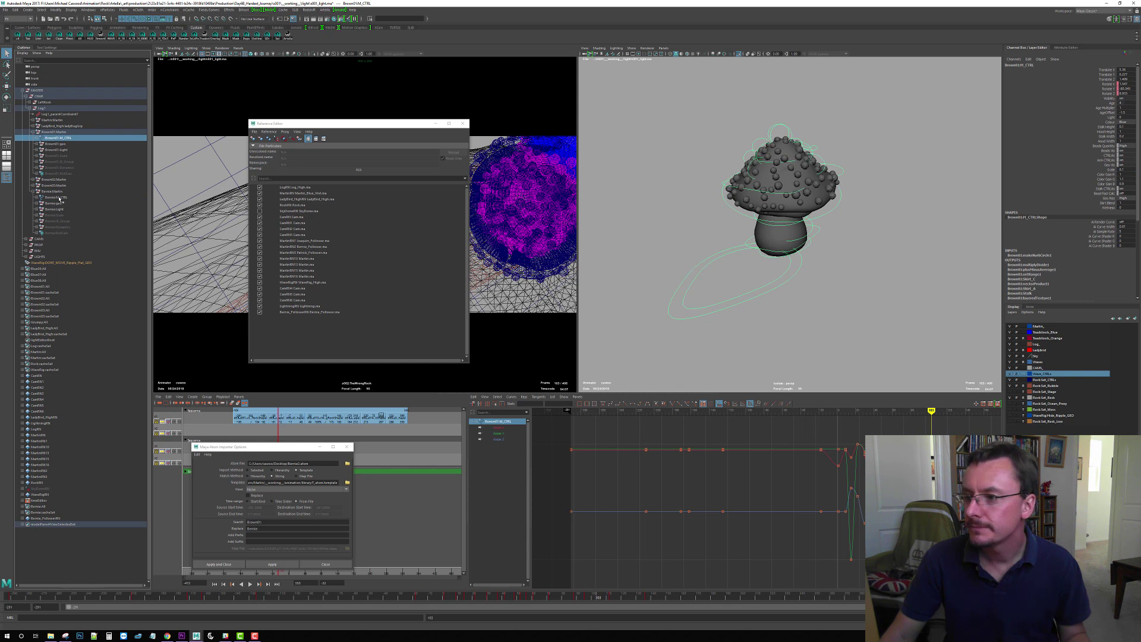
left_click(60, 198)
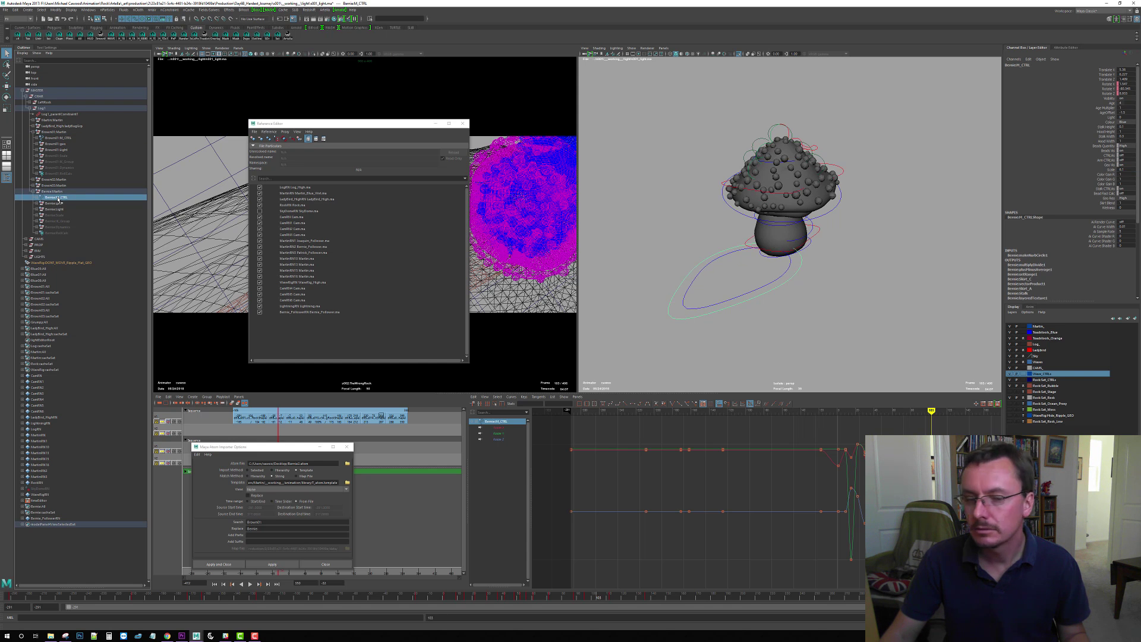
left_click(58, 138)
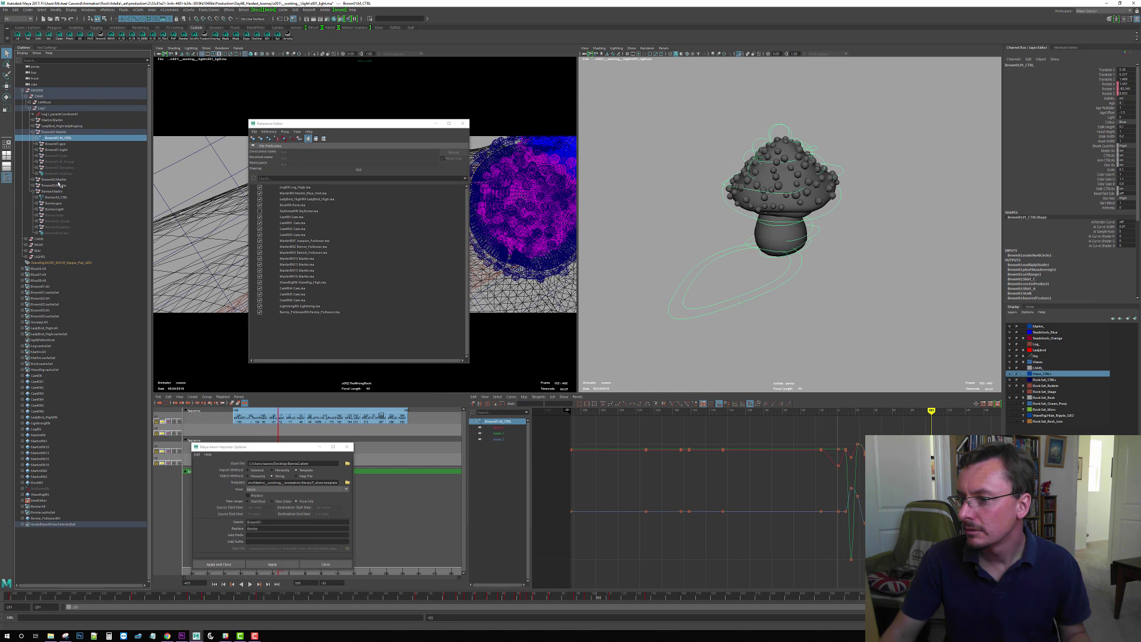
left_click(58, 199)
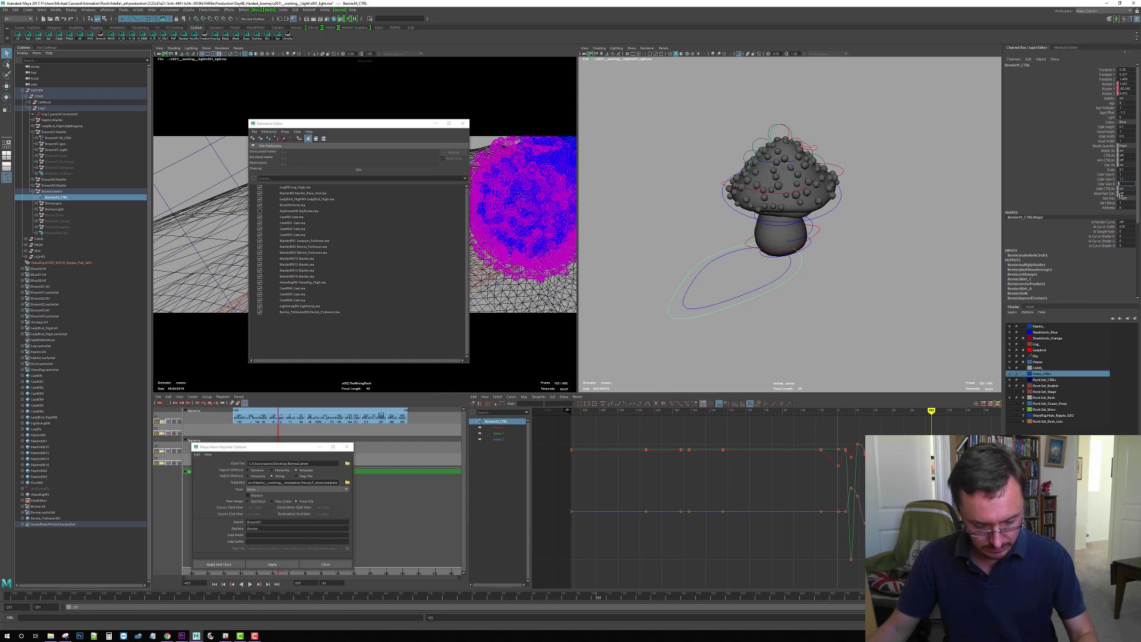
left_click(1125, 184)
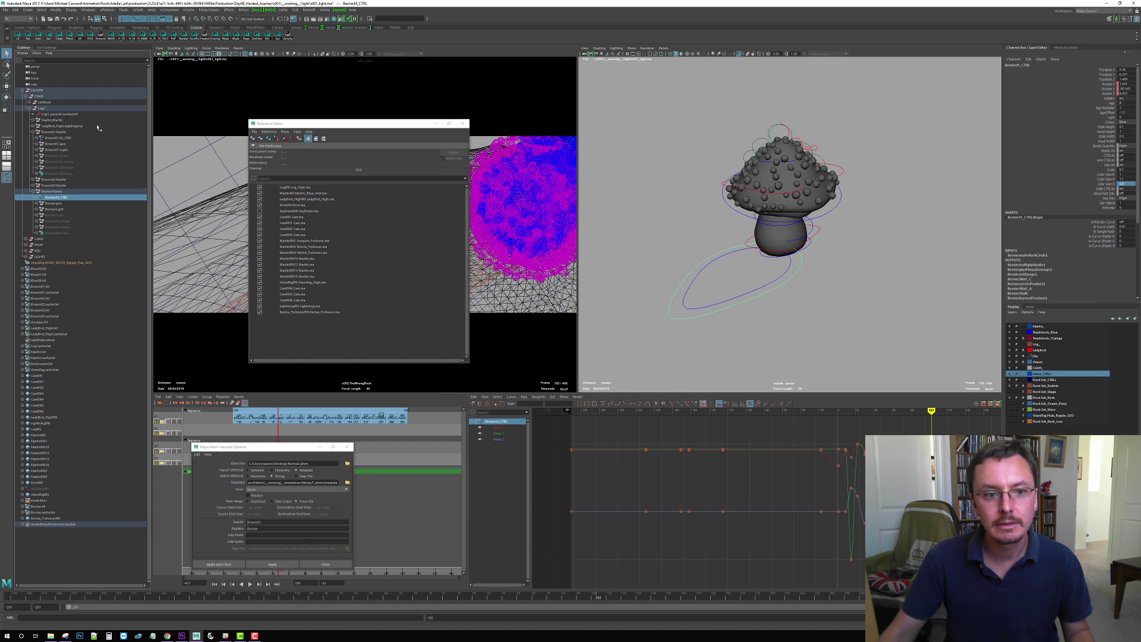
left_click(59, 137)
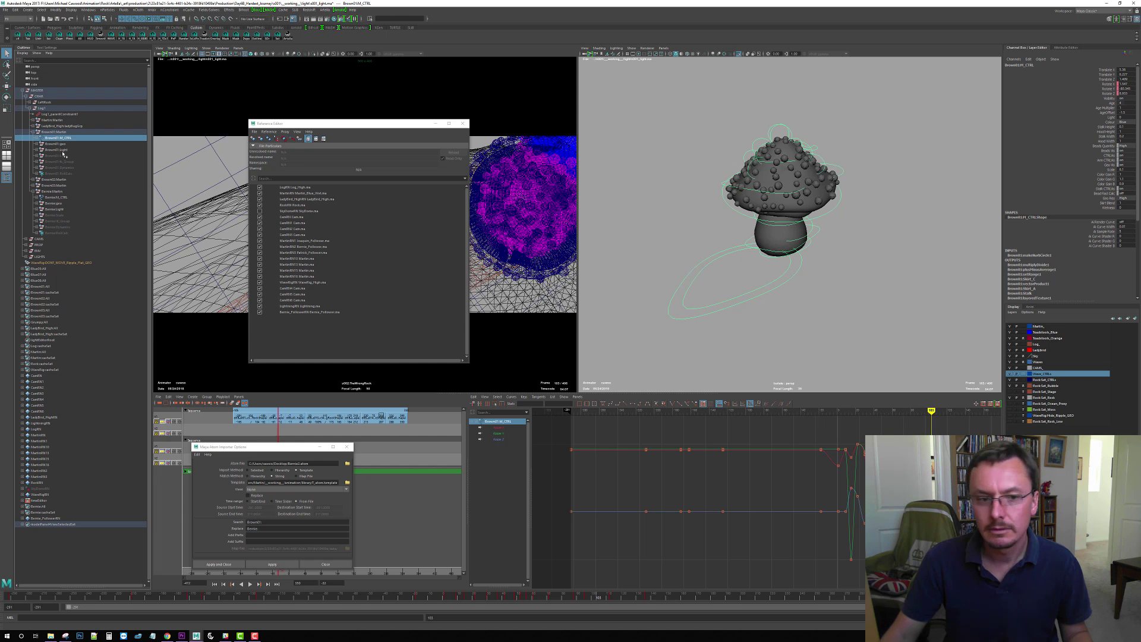
left_click(55, 198)
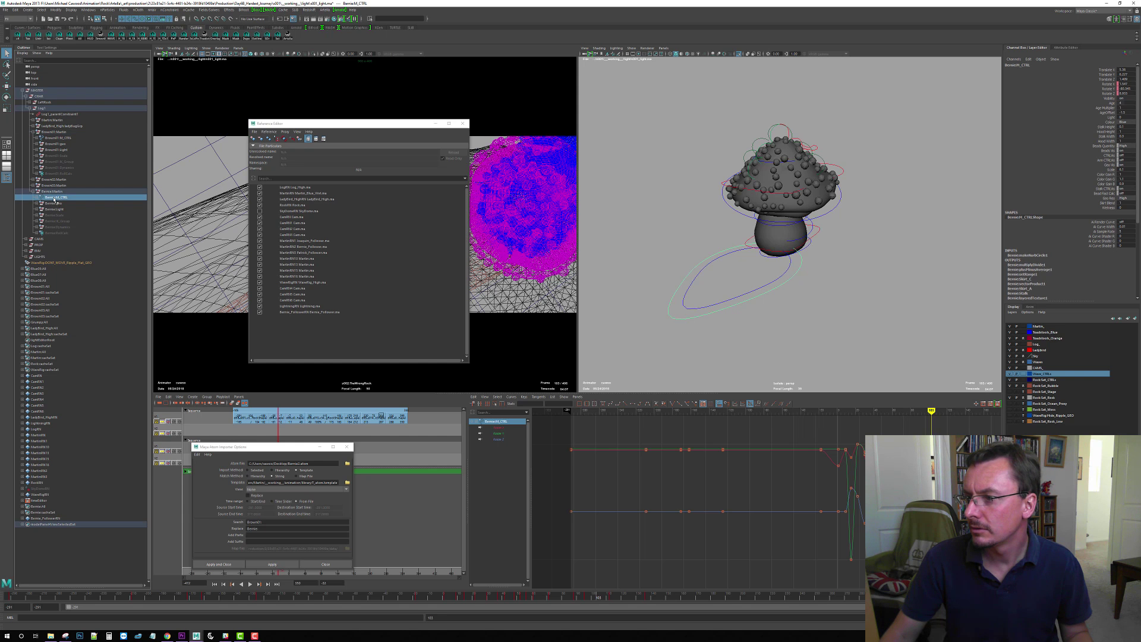
left_click(58, 138)
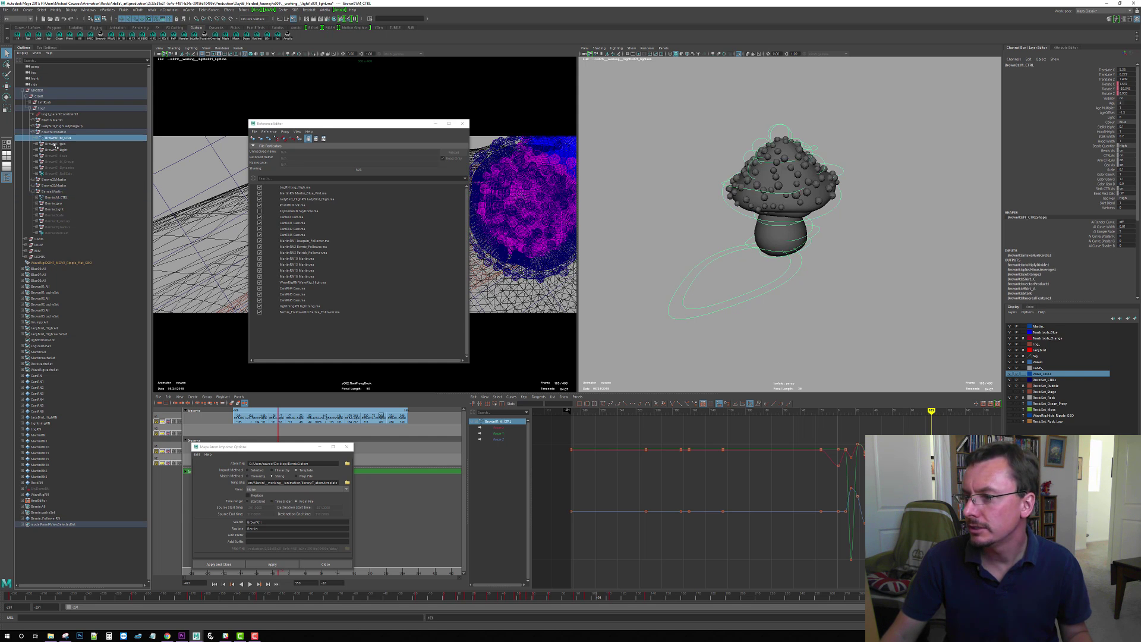
left_click(56, 198)
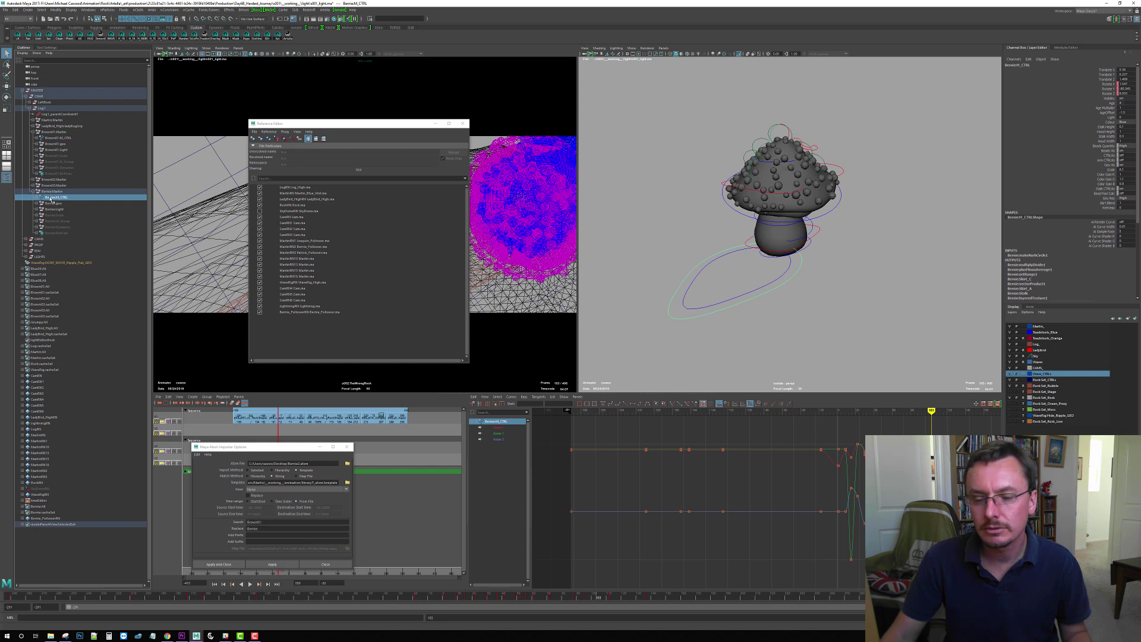
Hide the original Brown01 mushroom's master group and select Bernie's main control in the perspective view
left_click_drag(797, 276, 767, 281, "alt")
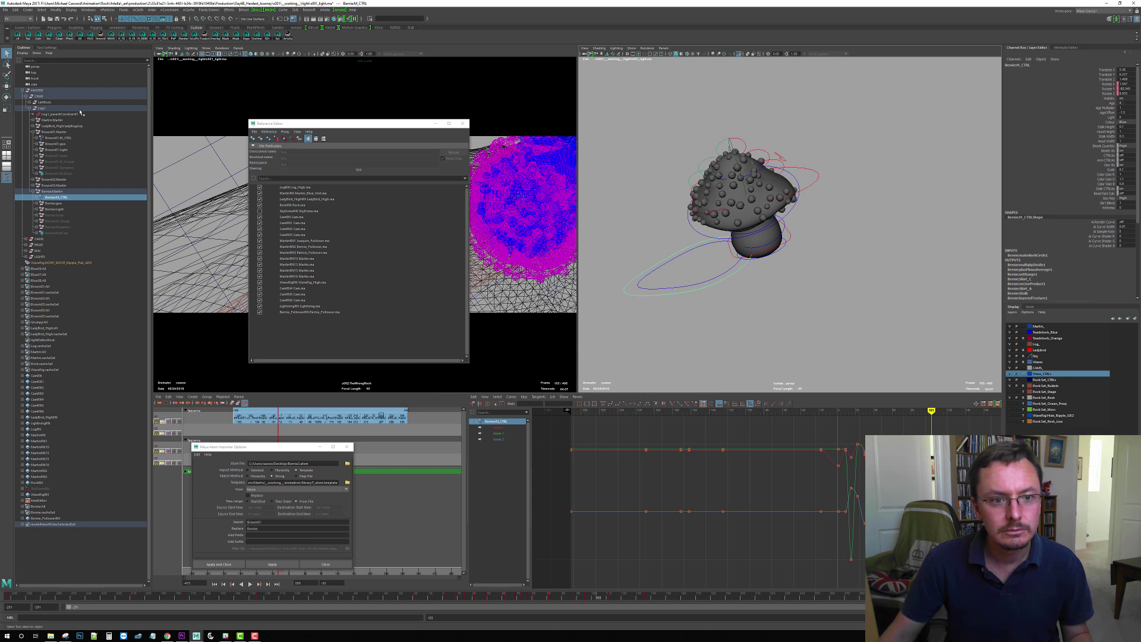
left_click(54, 132)
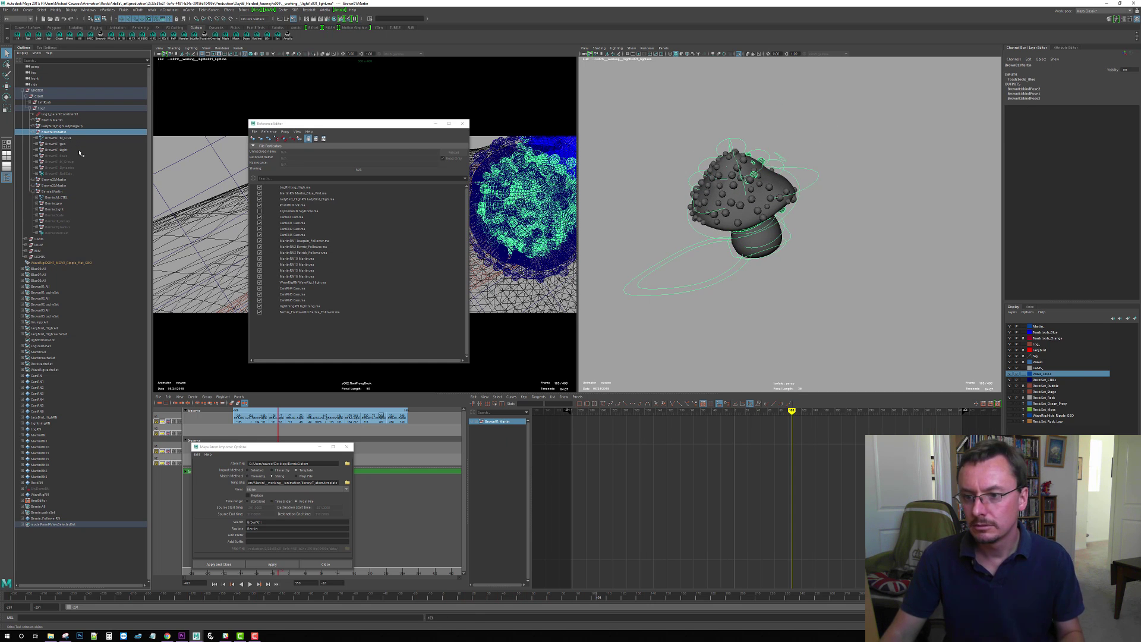
key("ctrl+h")
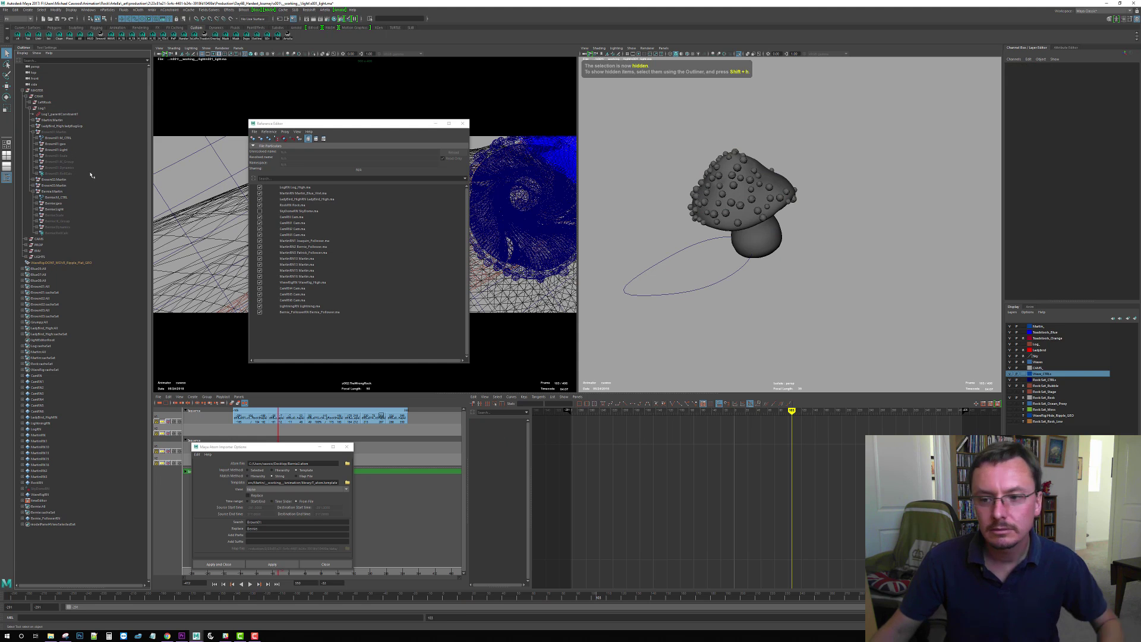
left_click_drag(777, 241, 824, 279, "alt")
left_click(812, 271)
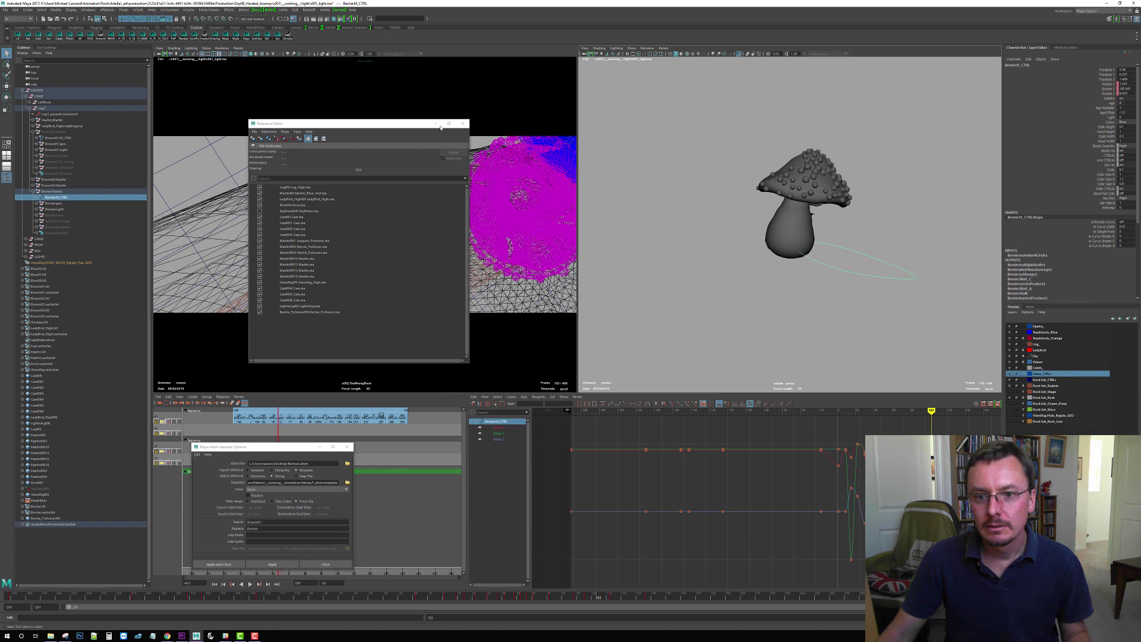
Close the Reference Editor and the ATOM import options, and show the shot camera view in shaded display
left_click(463, 123)
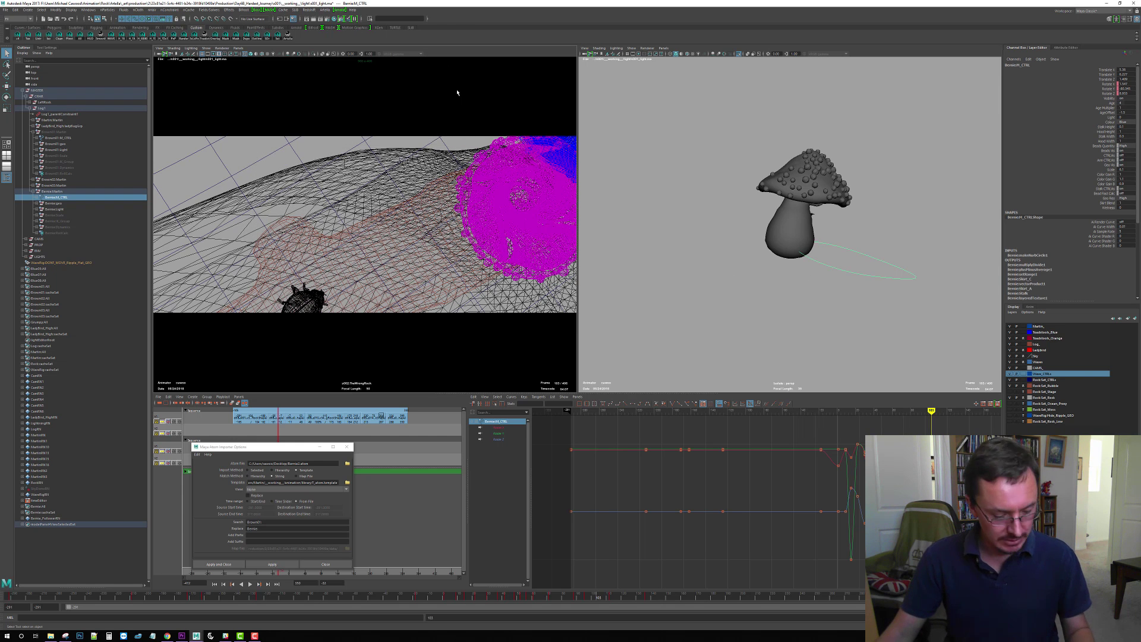
key("5")
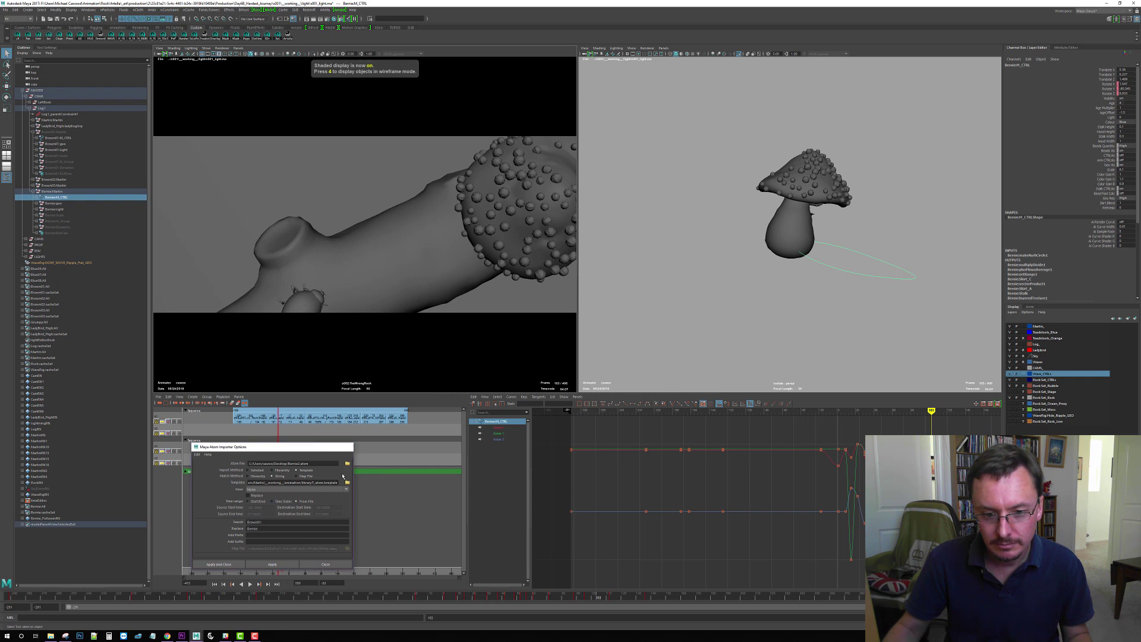
left_click(346, 446)
scroll(290, 528, "up", 3)
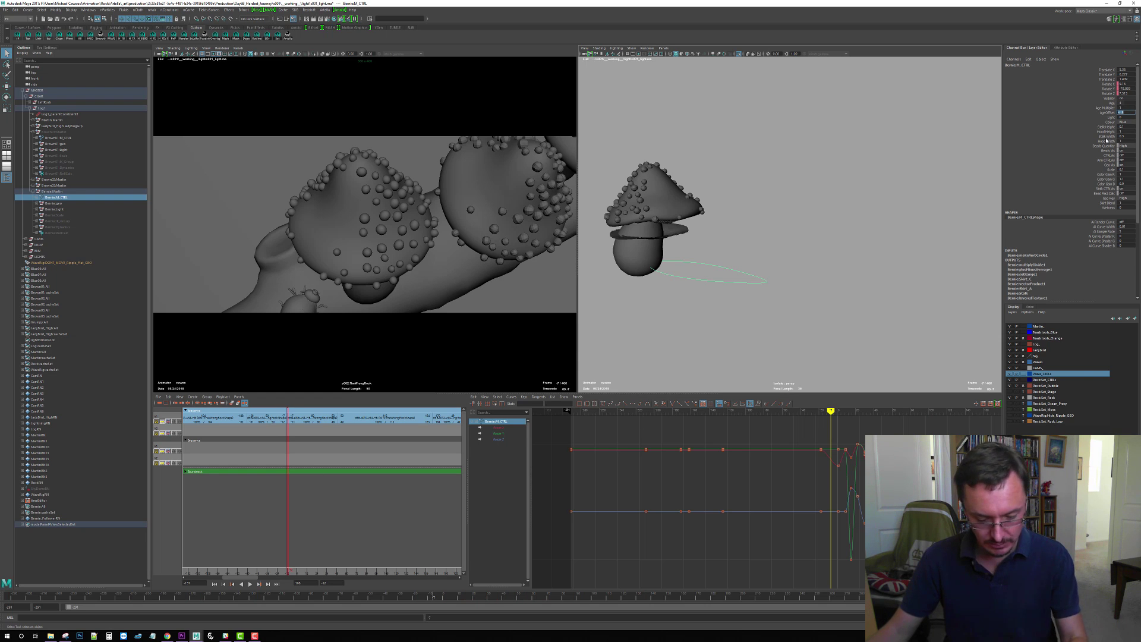
Apply the aged-effect change on Bernie's main control to remove the ring around its stem, and check the mushroom at several frames
key("Return")
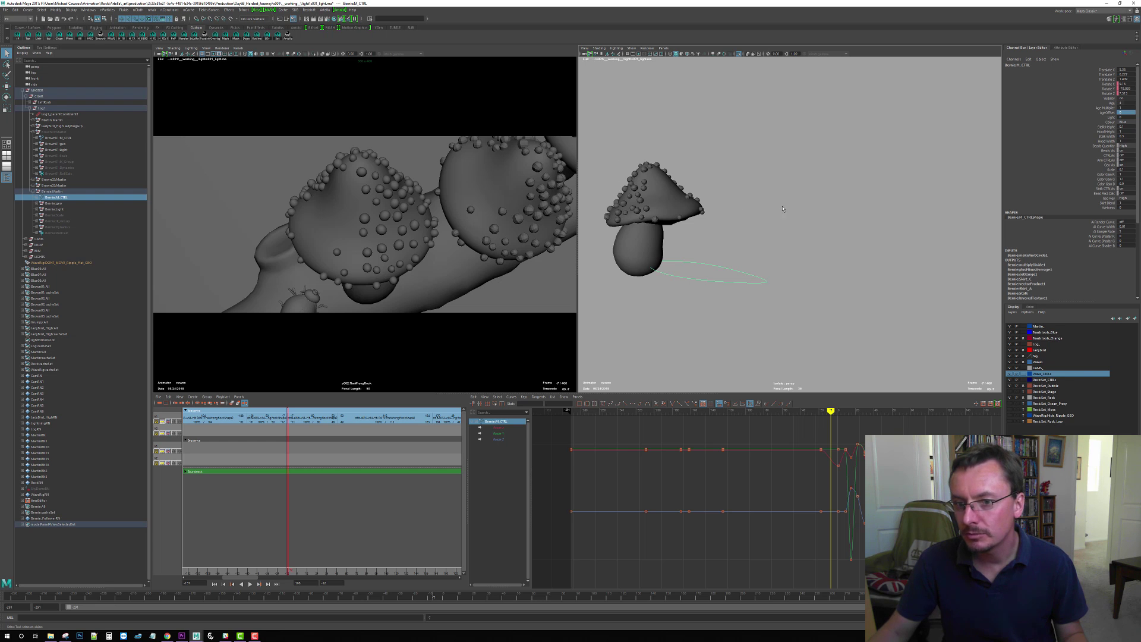
left_click_drag(783, 209, 786, 272, "alt")
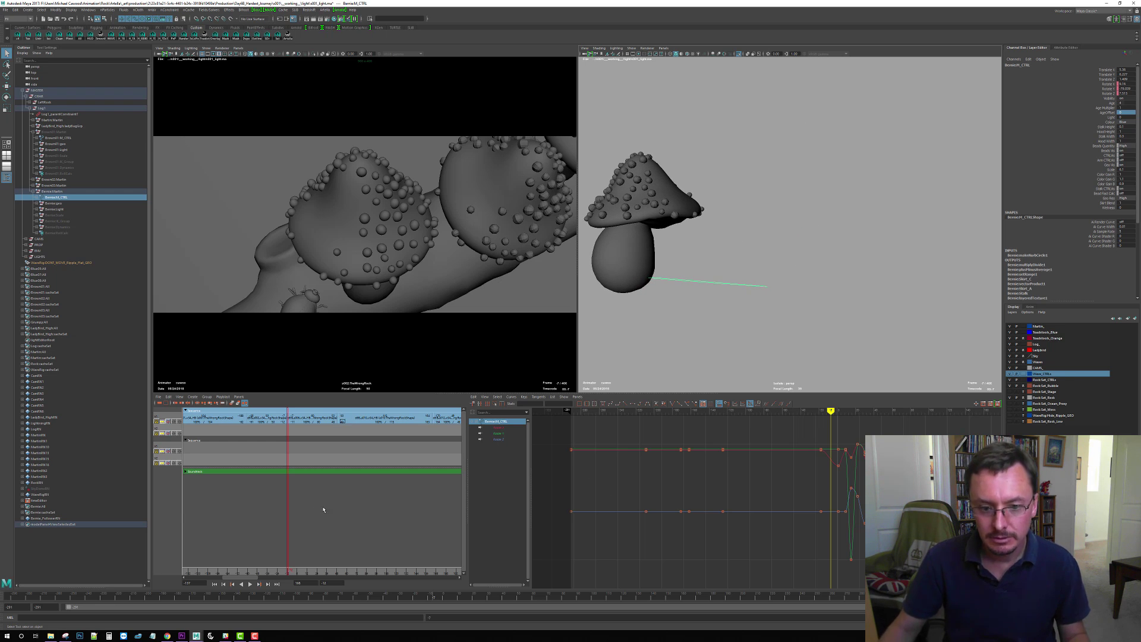
left_click(349, 571)
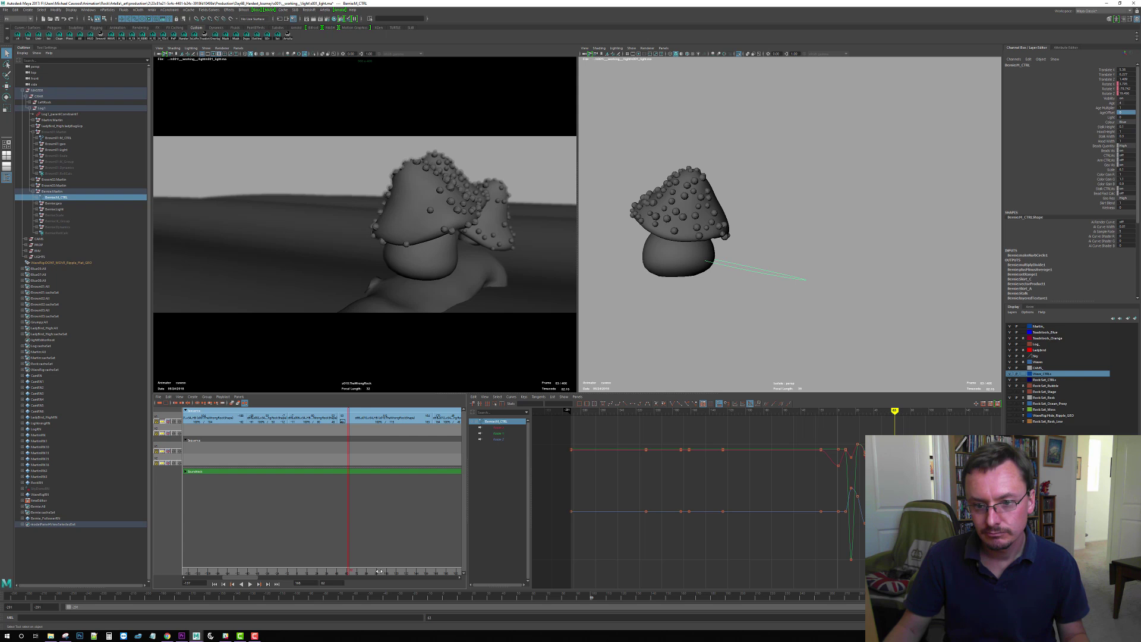
left_click(379, 571)
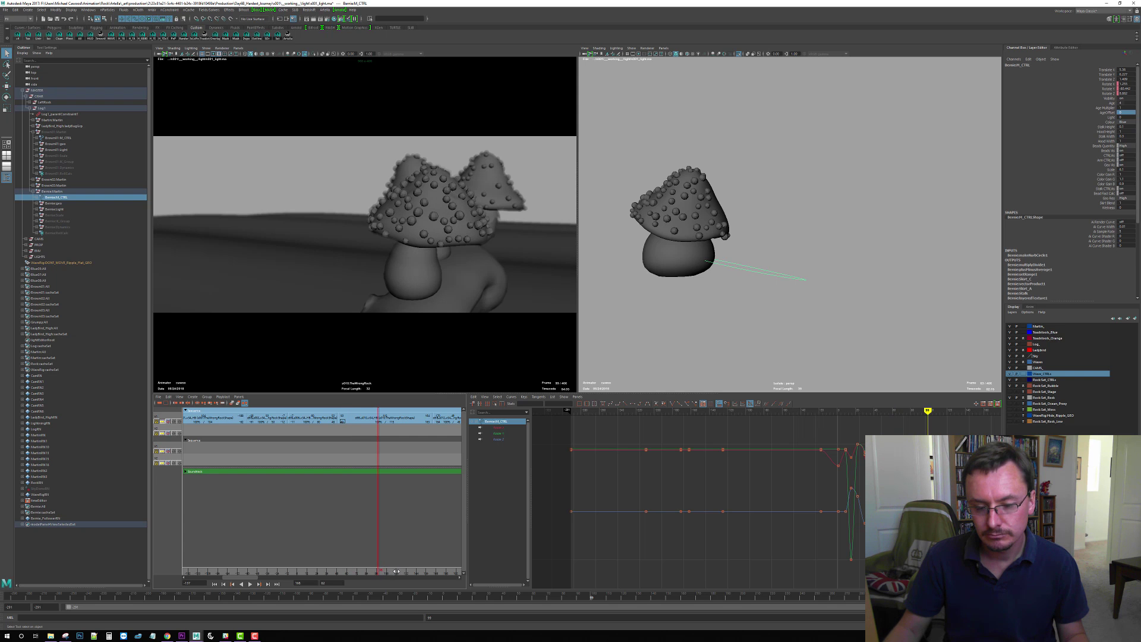
left_click_drag(397, 571, 404, 572)
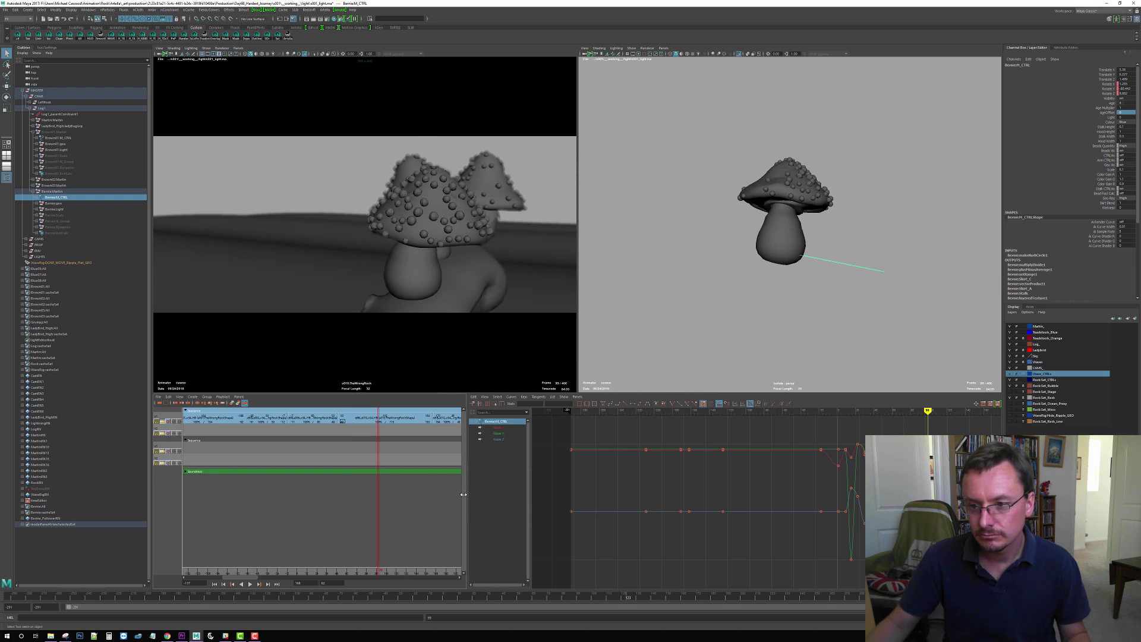
left_click_drag(767, 280, 808, 280, "alt")
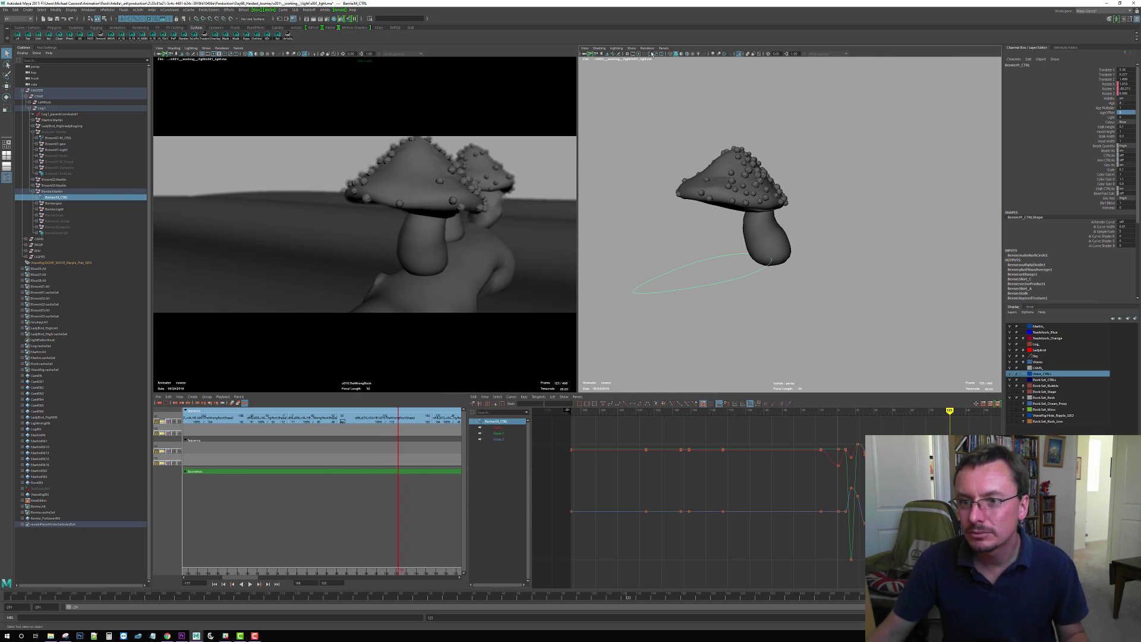
Turn off isolate select in the perspective view to show the full scene around Bernie
left_click(630, 50)
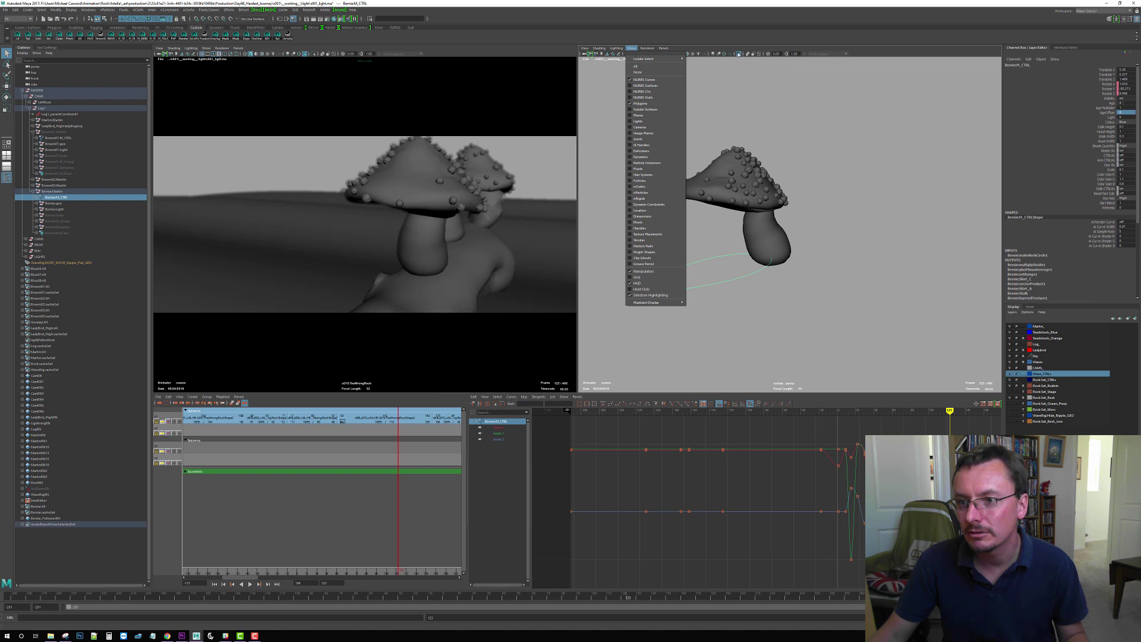
left_click(738, 53)
left_click(738, 53)
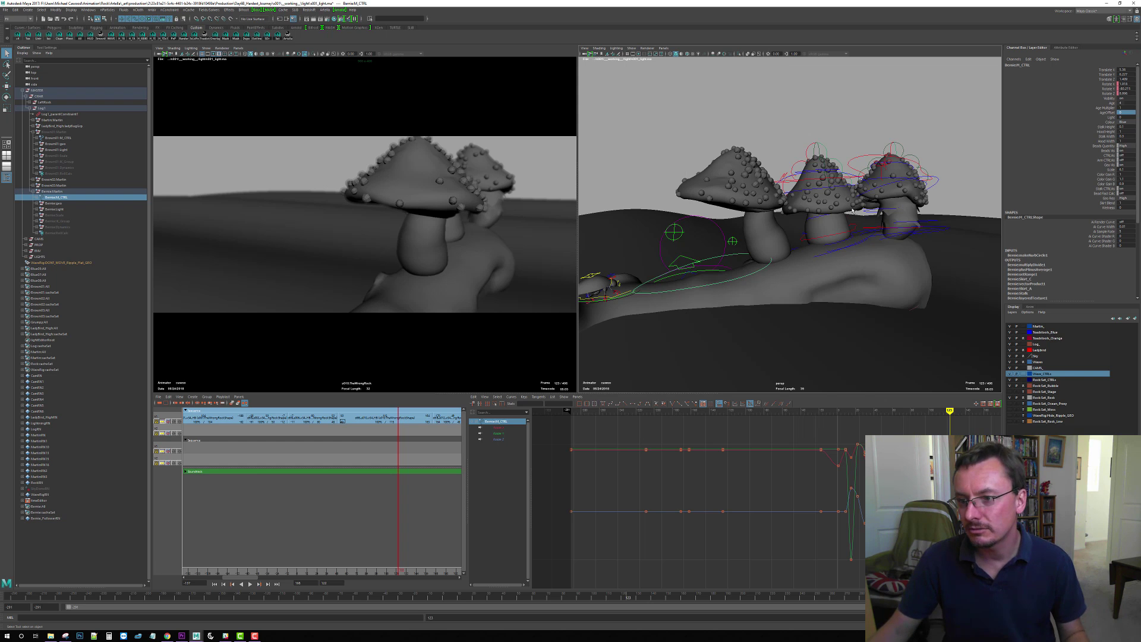
left_click_drag(823, 235, 832, 265, "alt")
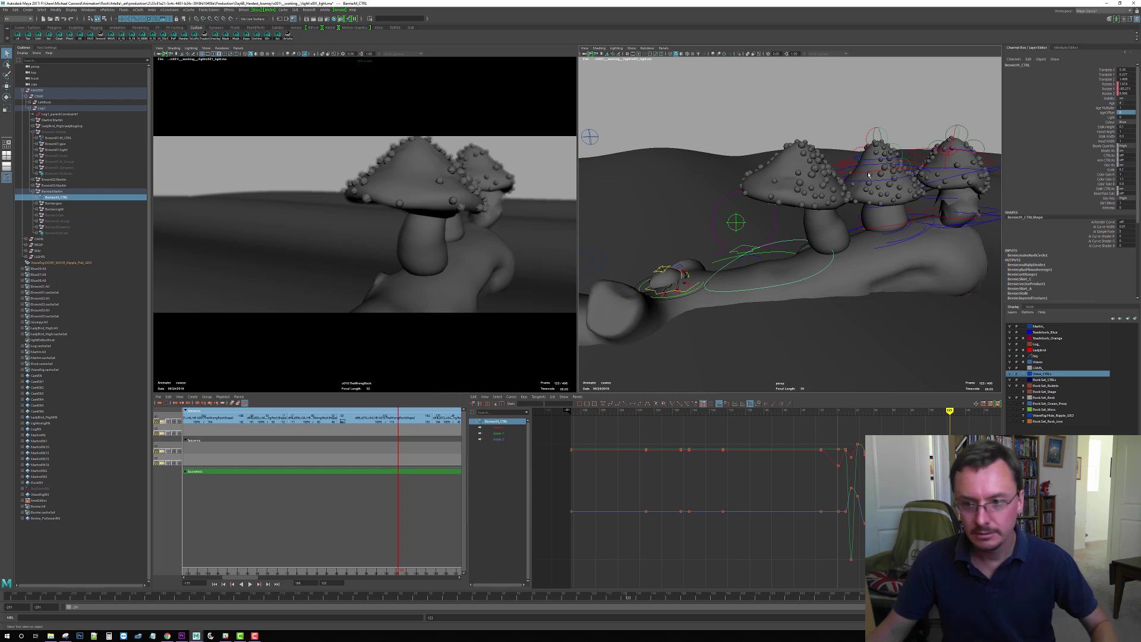
Display Bernie's body and arm controls by setting both control-visibility attributes on its main control to 1
key("w")
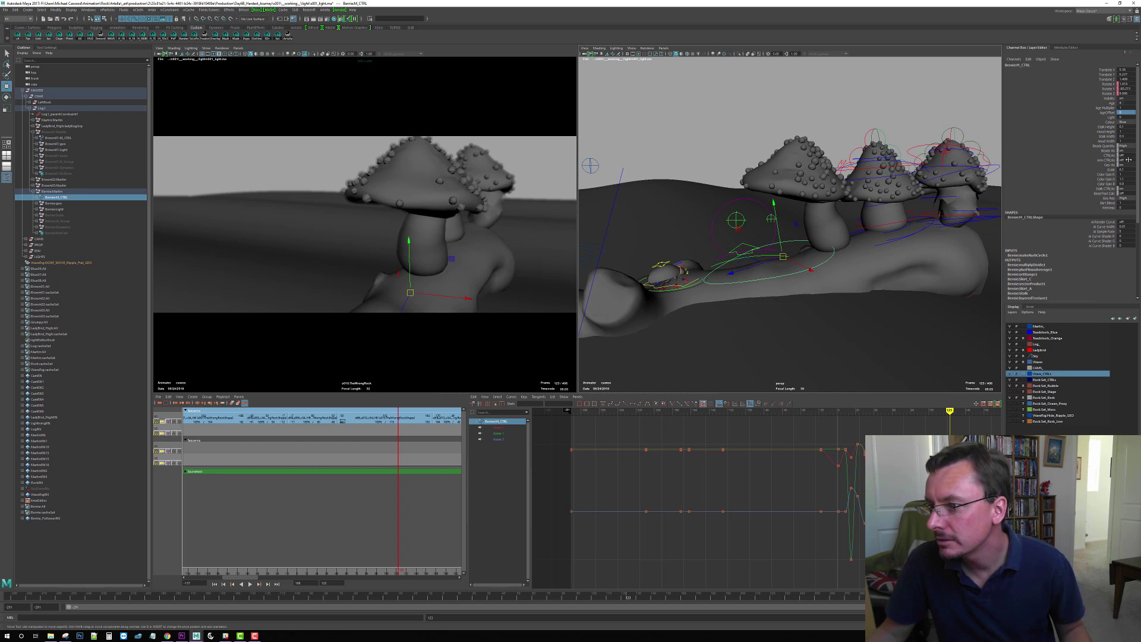
left_click_drag(1129, 155, 1127, 160)
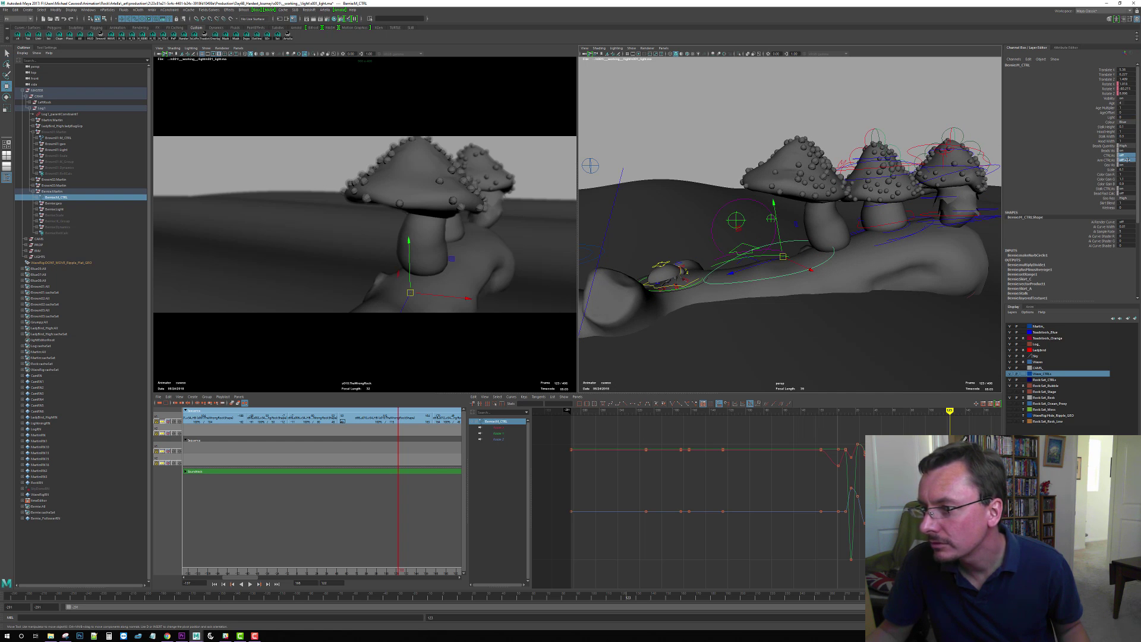
type("1")
key("Return")
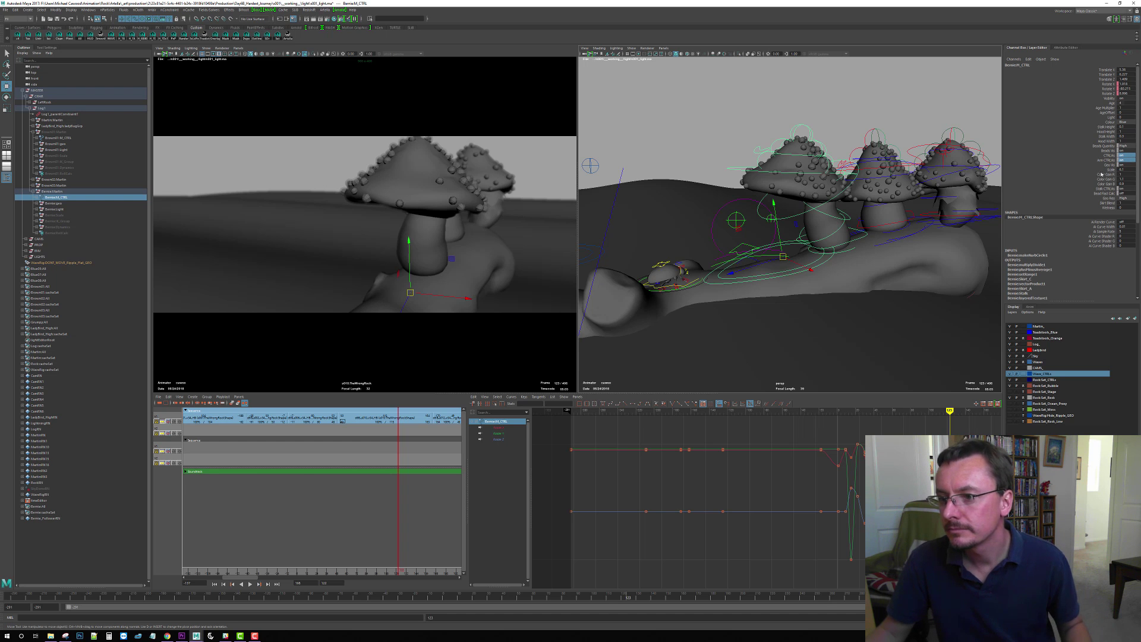
Select Bernie's top stretch control and examine the animated mushroom beside its neighbours on the log
left_click_drag(832, 229, 826, 179, "alt")
left_click(841, 130)
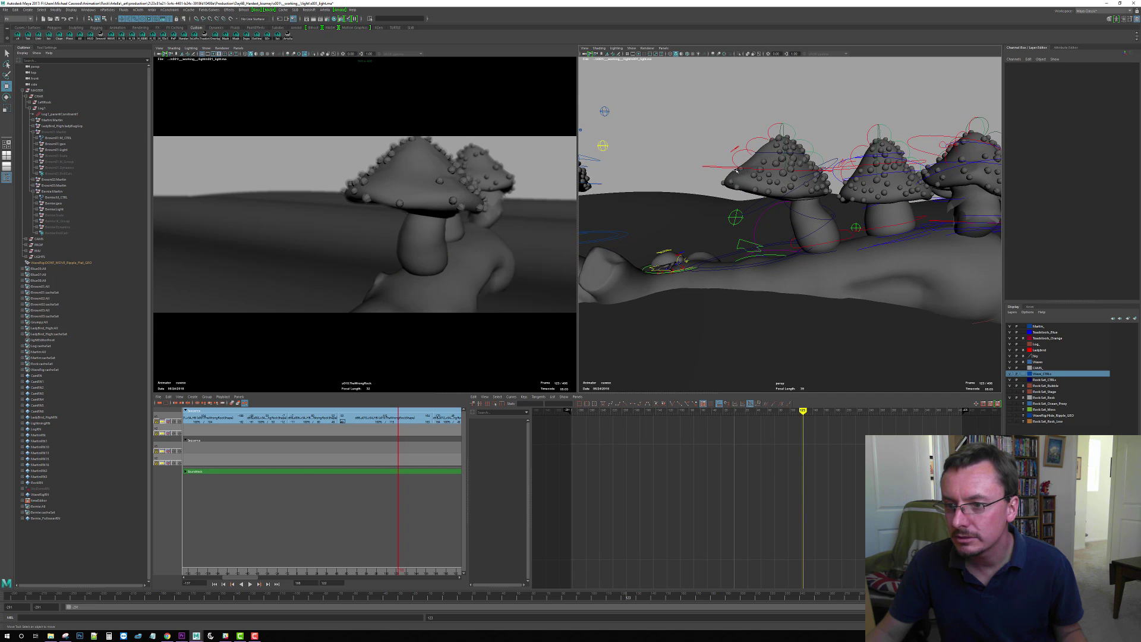
left_click(757, 186)
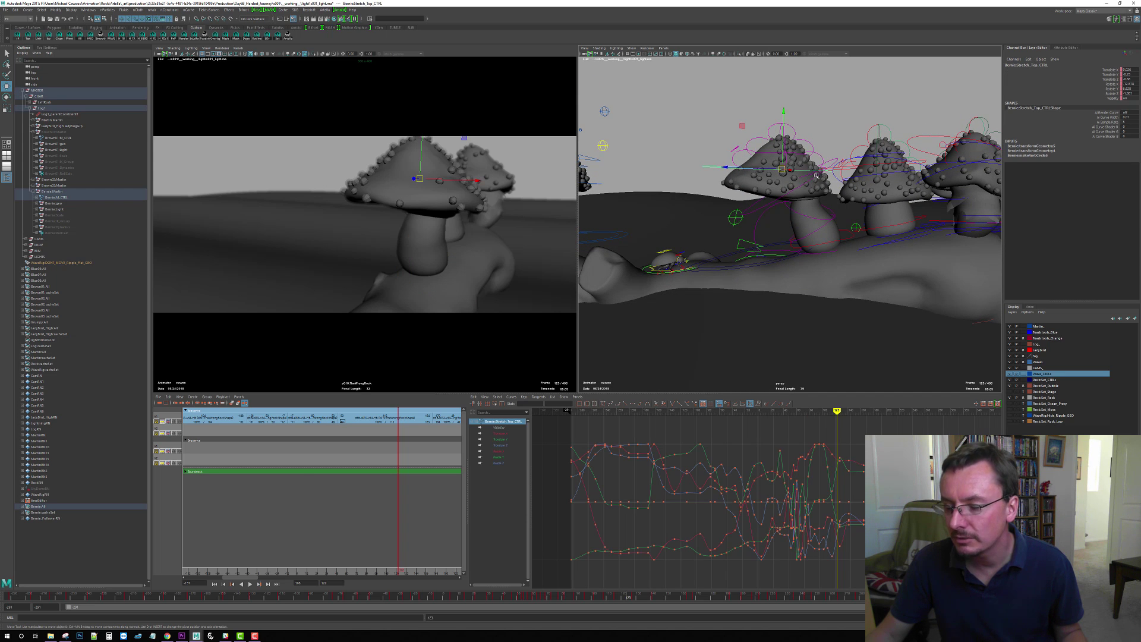
left_click_drag(816, 176, 813, 227, "alt")
scroll(813, 228, "up", 3)
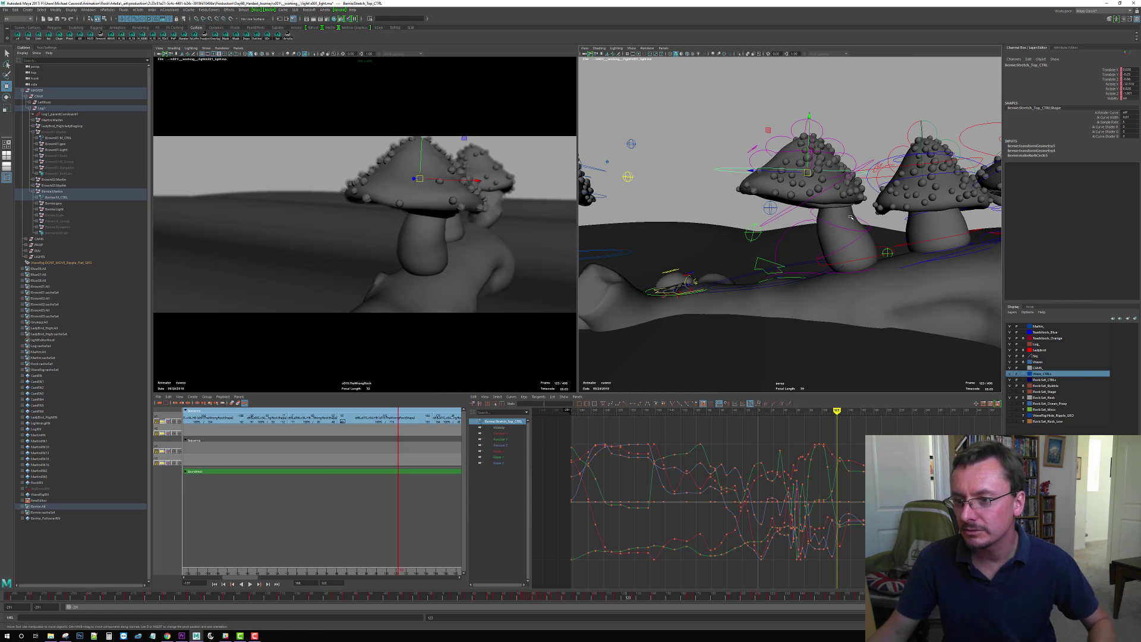
scroll(879, 243, "up", 2)
scroll(866, 239, "up", 1)
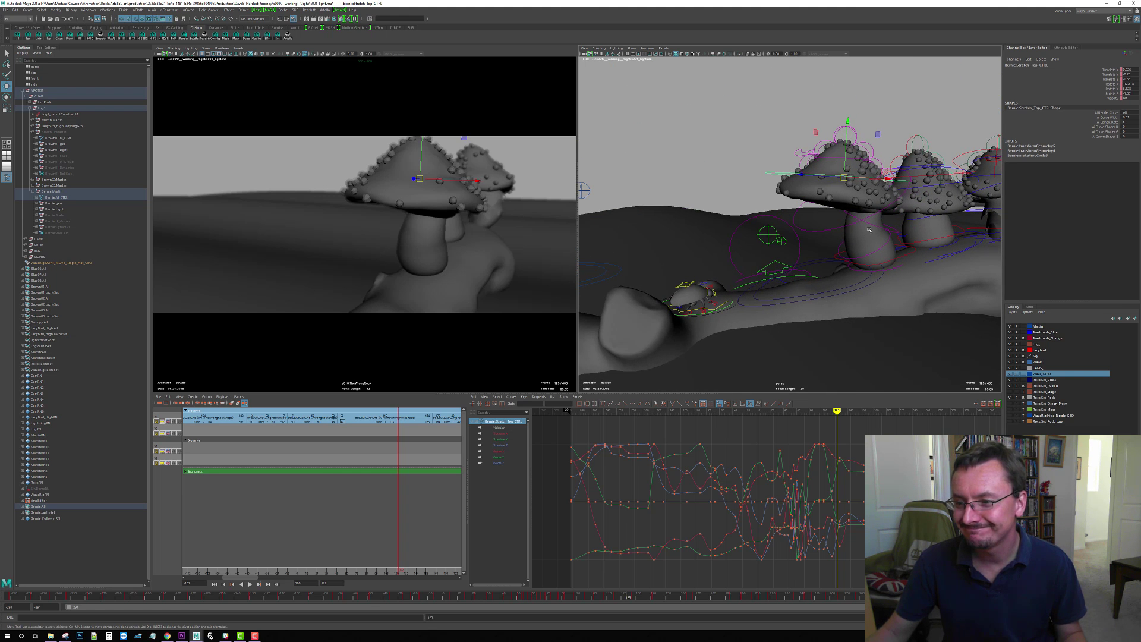
scroll(862, 237, "up", 5)
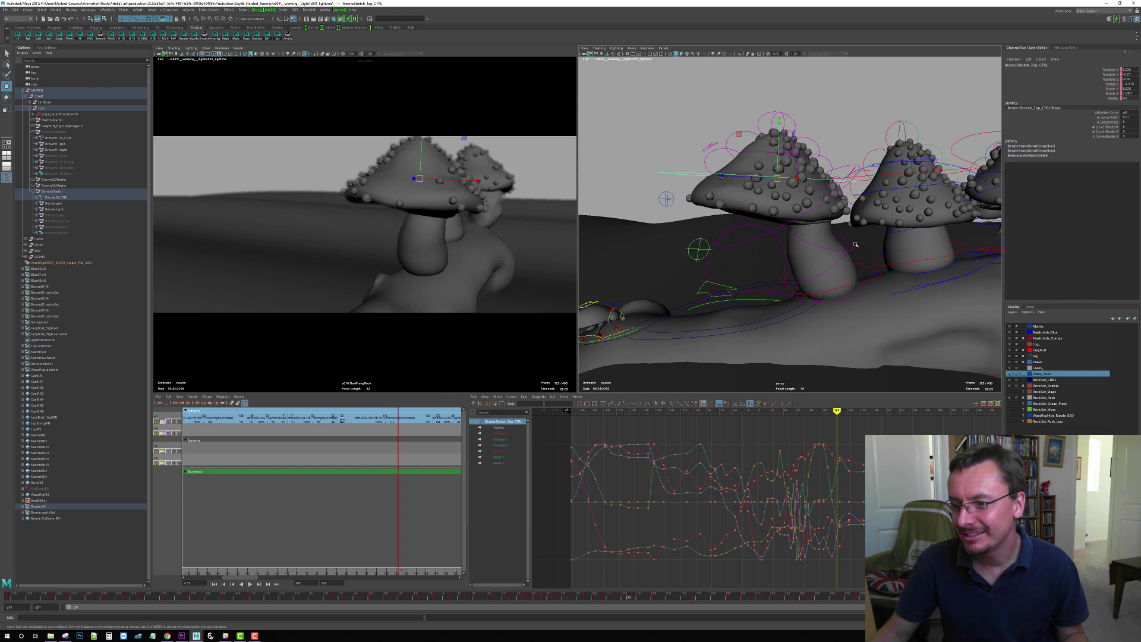
left_click_drag(856, 244, 623, 368, "alt")
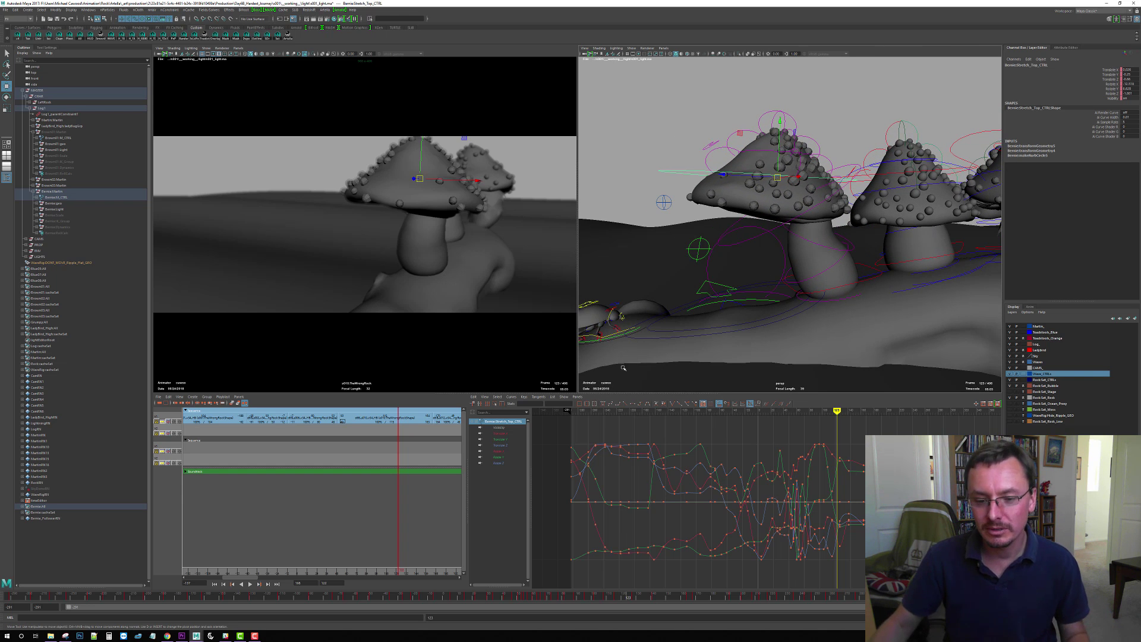
Review Bernie's animation across the sequence by visiting several shots in the camera sequencer
scroll(366, 573, "down", 3)
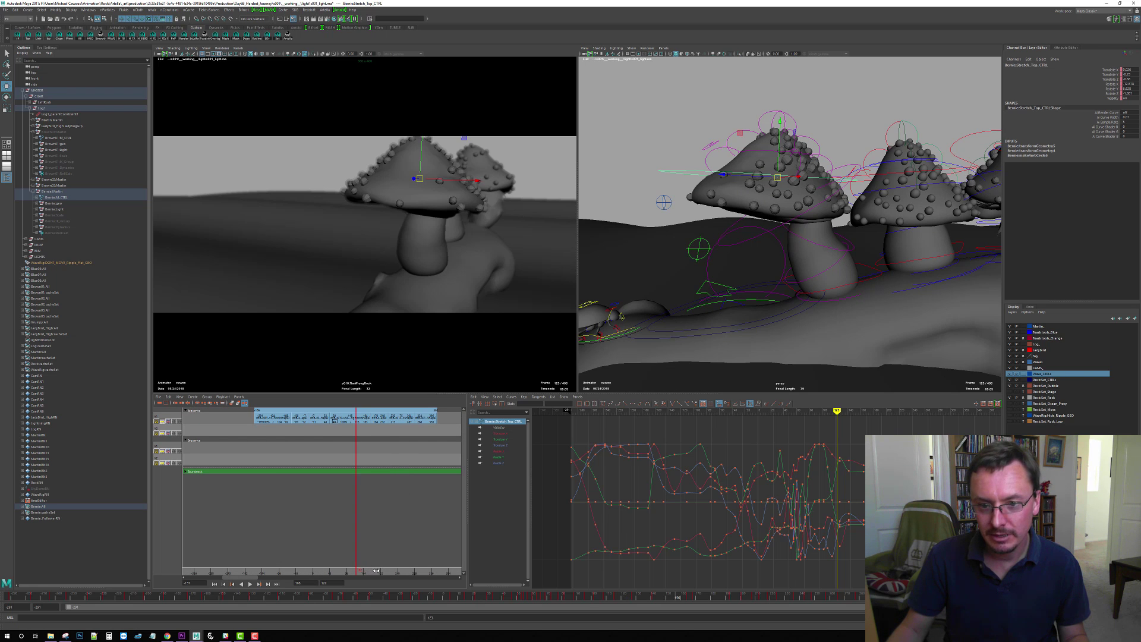
left_click_drag(377, 571, 388, 571)
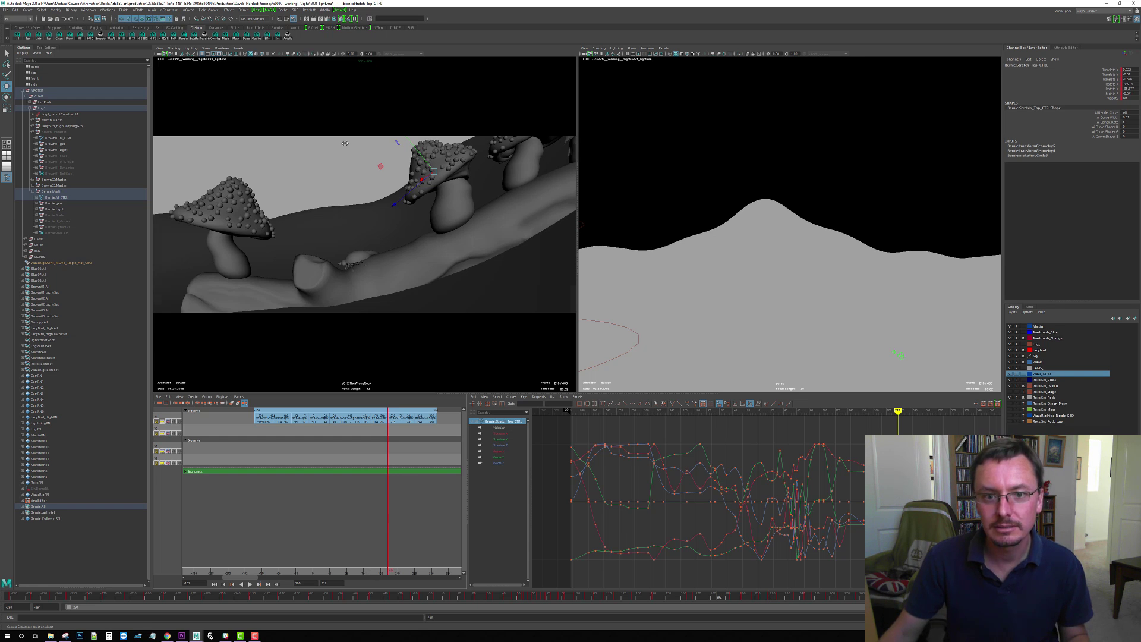
left_click(376, 573)
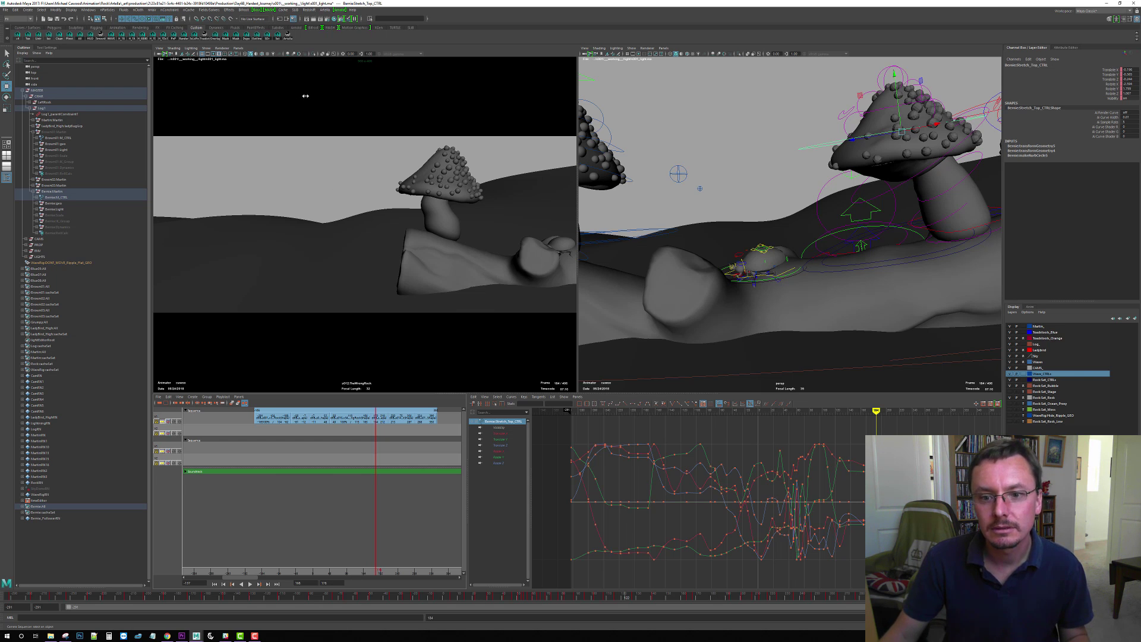
left_click(305, 54)
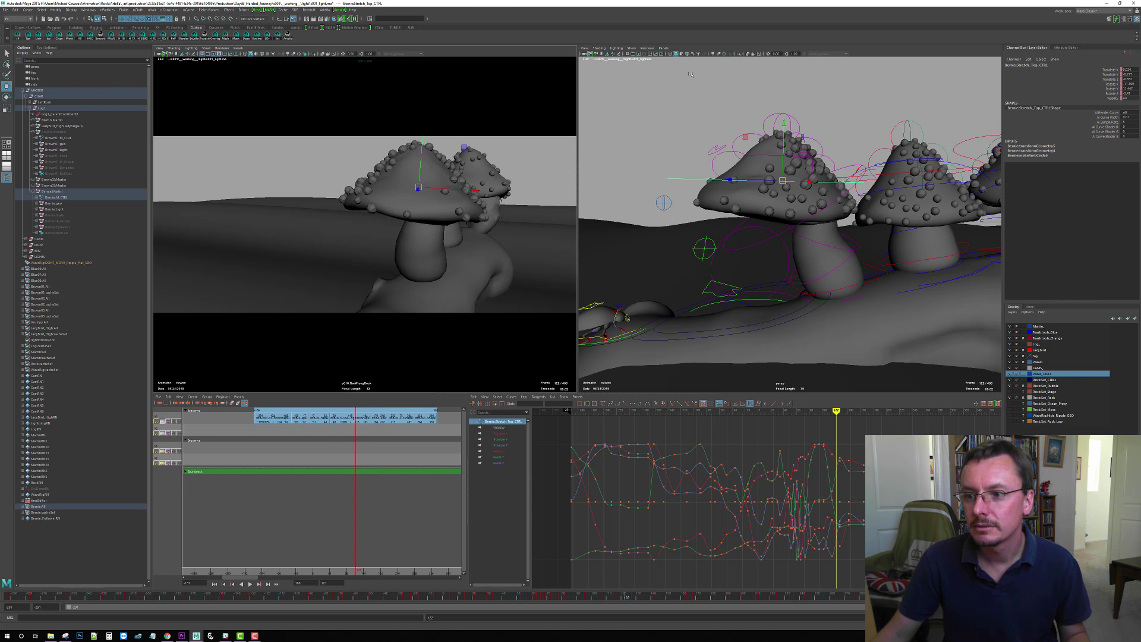
left_click_drag(877, 261, 869, 269, "alt")
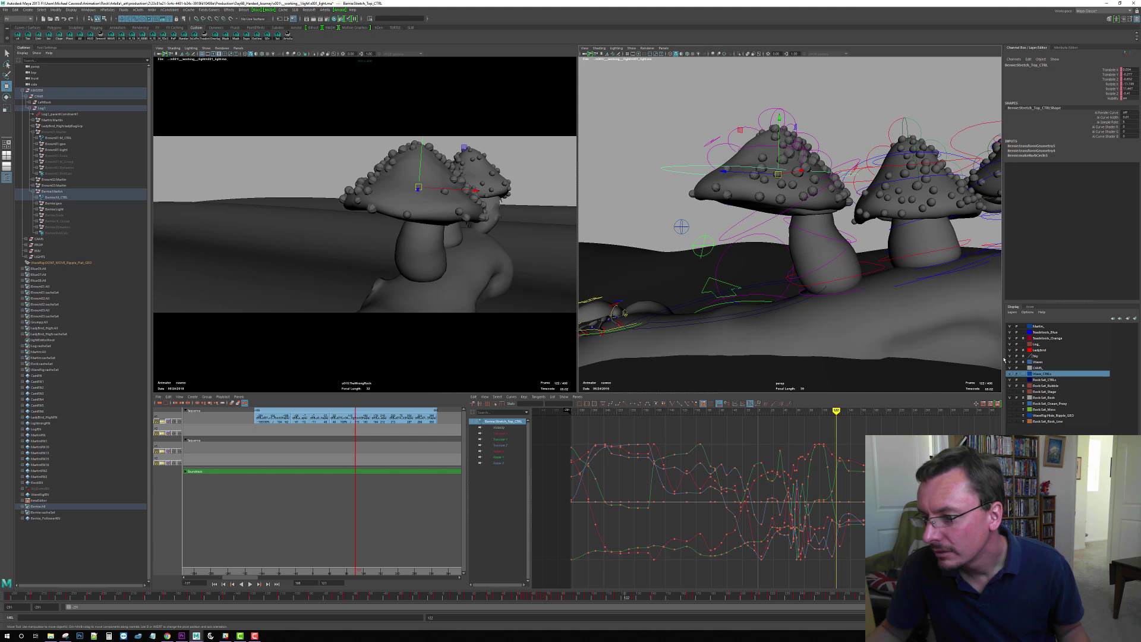
left_click_drag(883, 317, 877, 321, "alt")
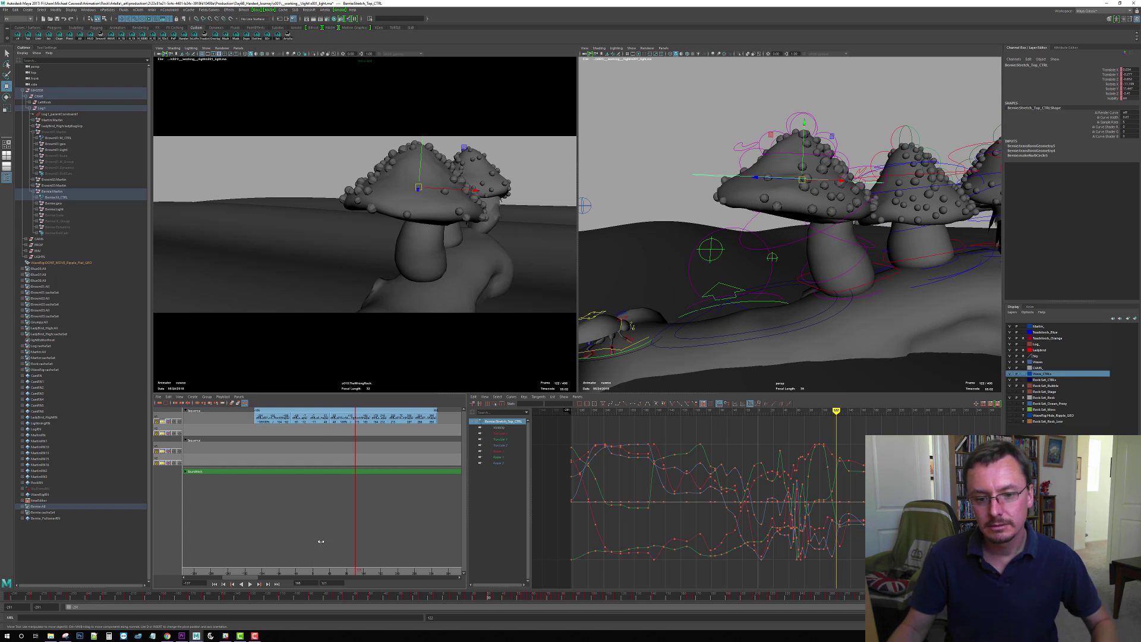
left_click(322, 569)
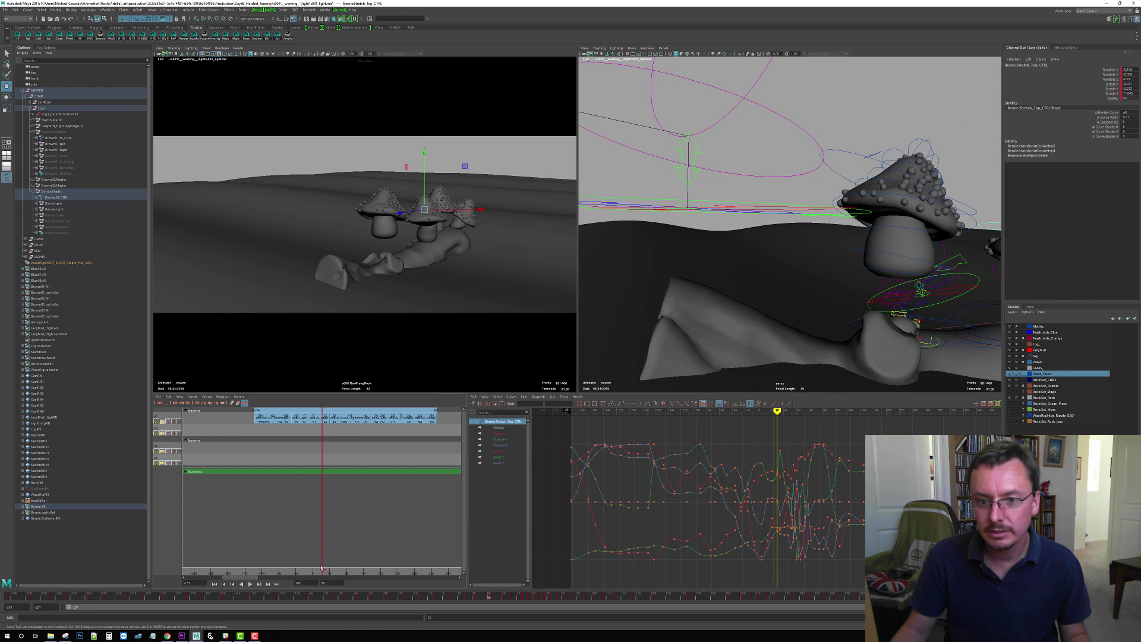
left_click(289, 572)
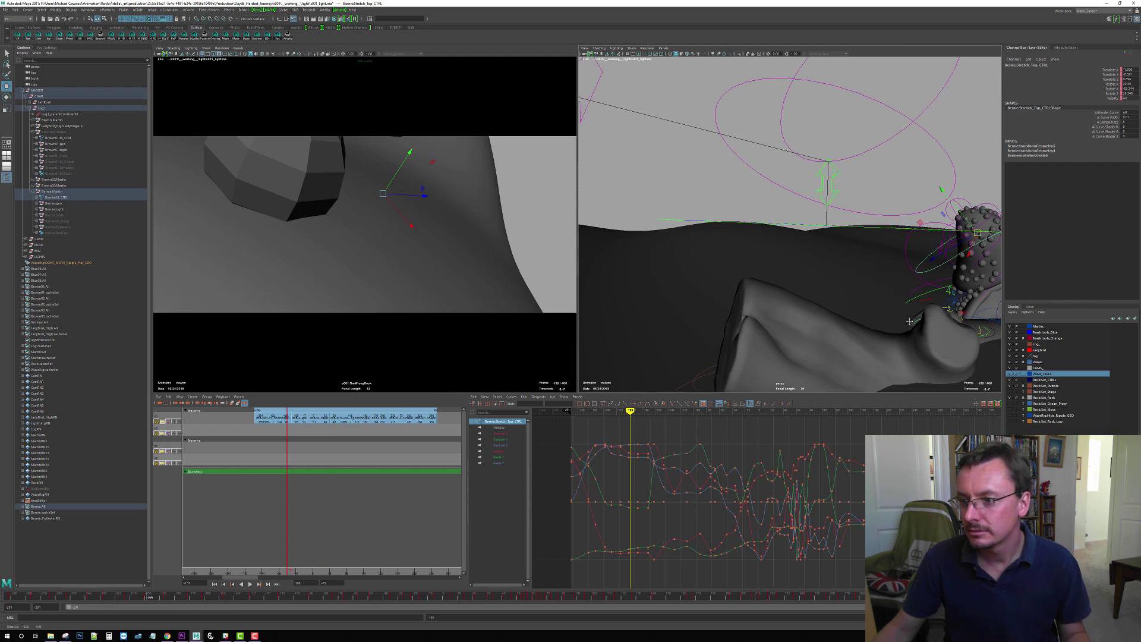
Disable surface selection and select the bottom stretch control at the base of Bernie's stem
left_click_drag(909, 321, 730, 195, "alt")
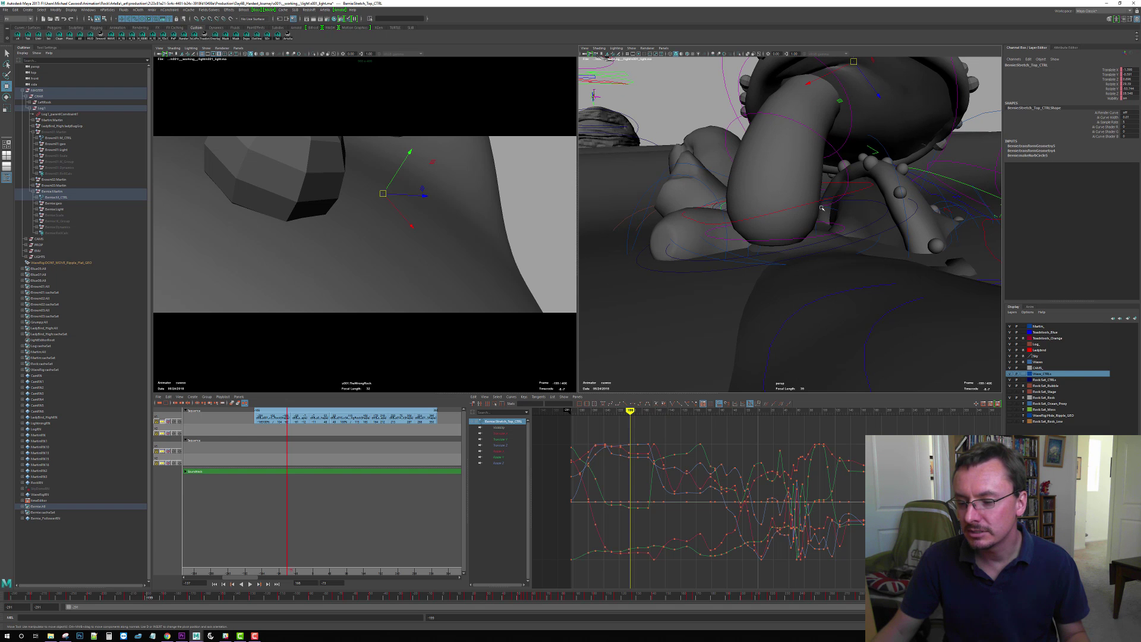
left_click(762, 229)
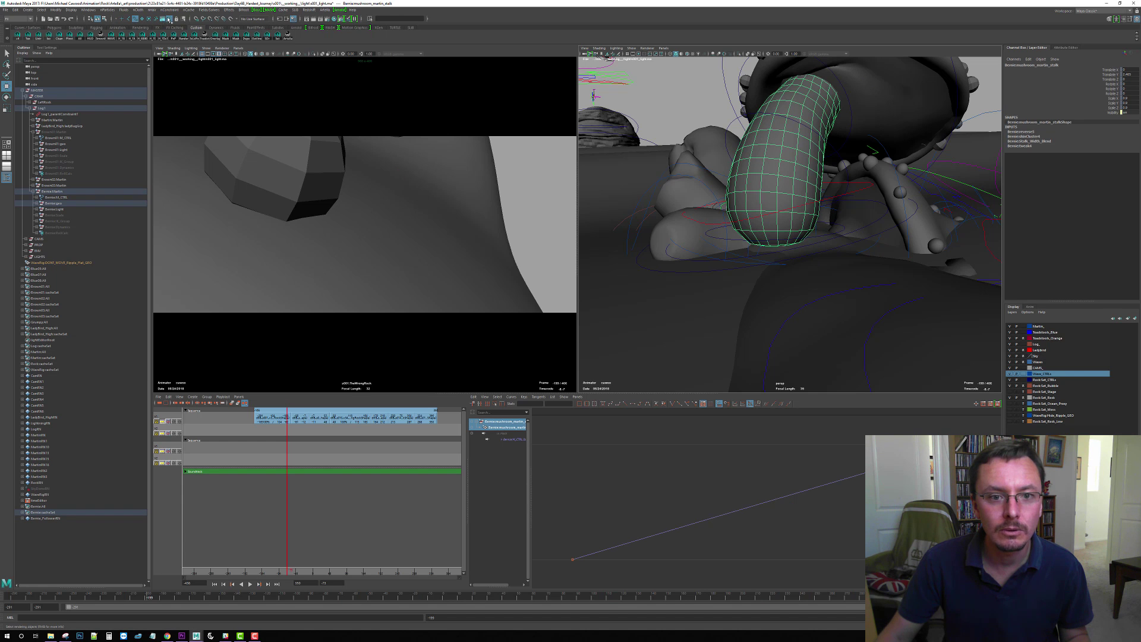
left_click(169, 20)
left_click(780, 204)
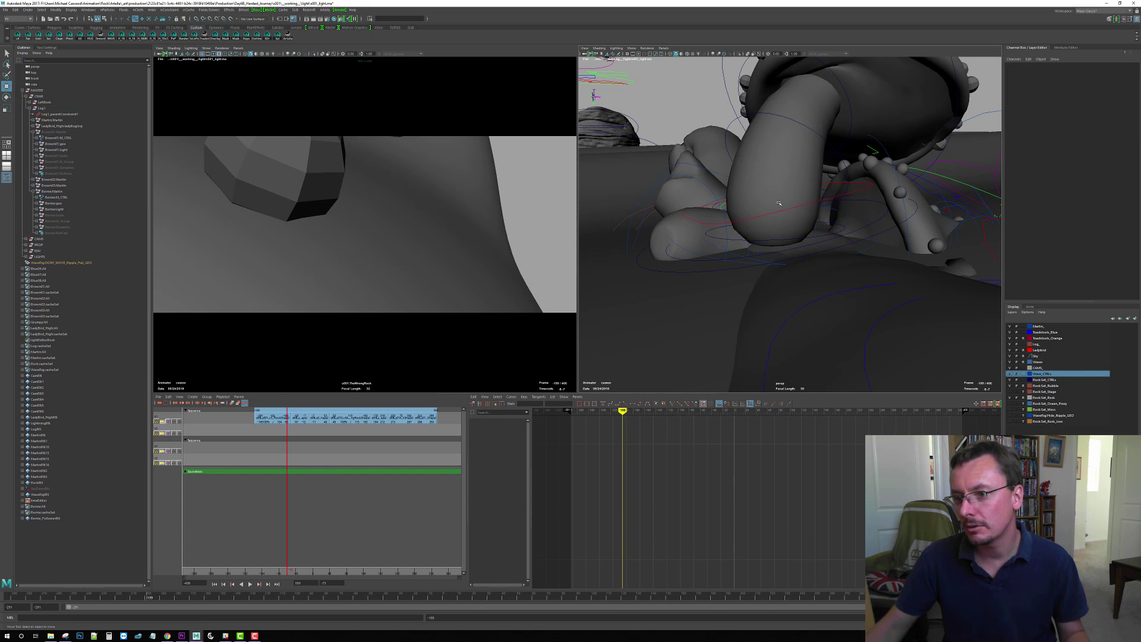
left_click(840, 194)
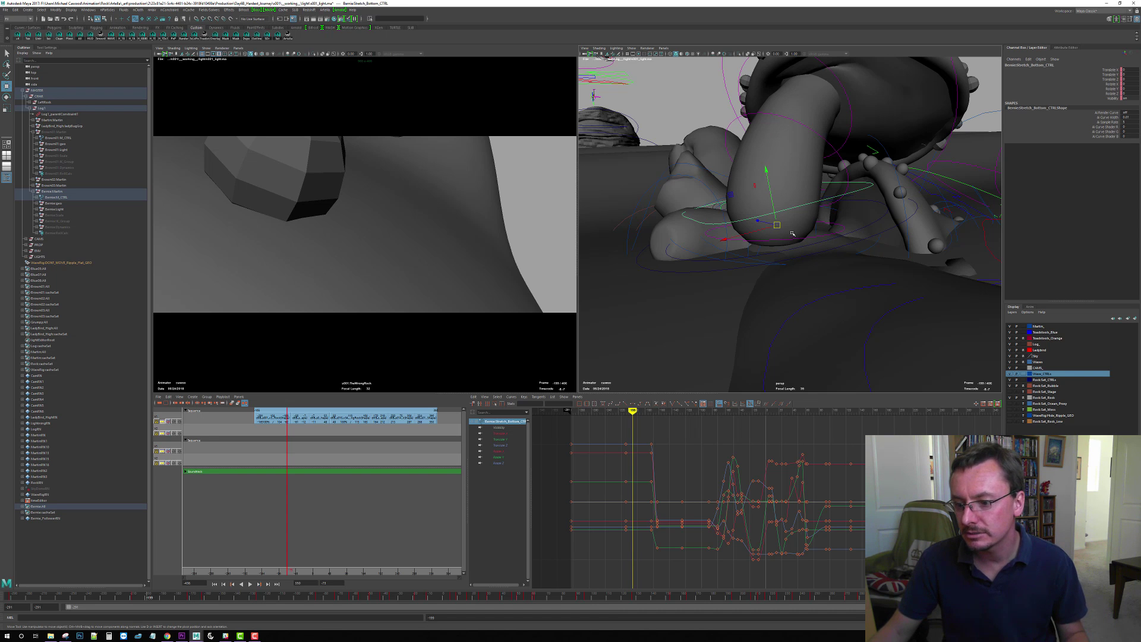
Try moving Bernie's bottom stretch control, undo the move, and inspect the base of the stem on the log
left_click_drag(788, 231, 800, 159)
key("ctrl+z")
scroll(868, 262, "down", 4)
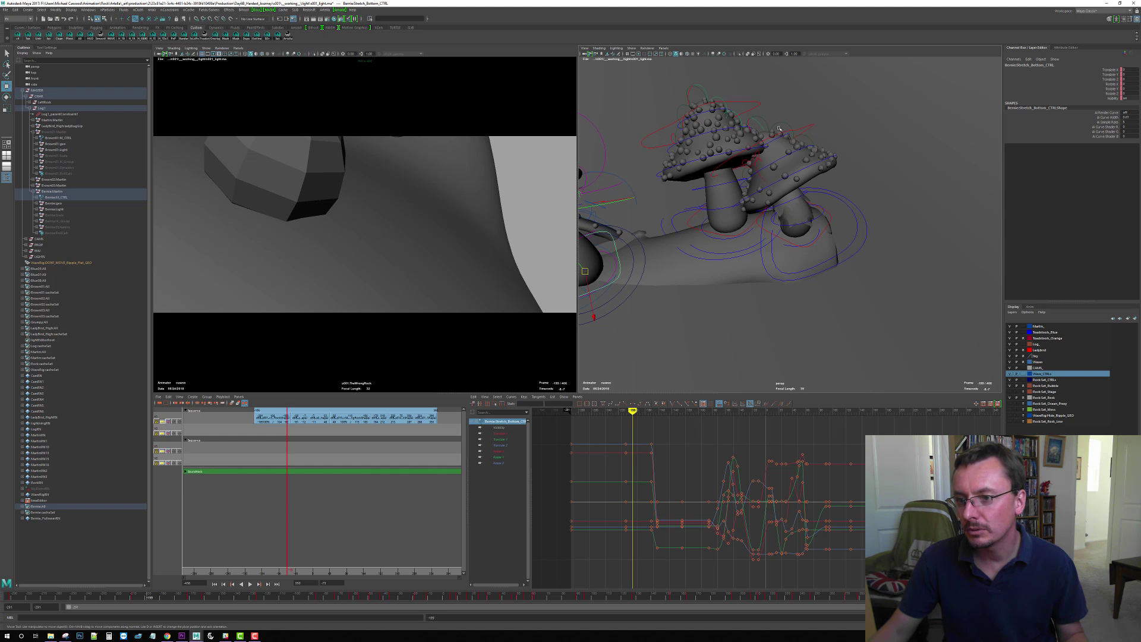
left_click_drag(735, 269, 841, 233, "alt")
right_click_drag(841, 233, 886, 240, "alt")
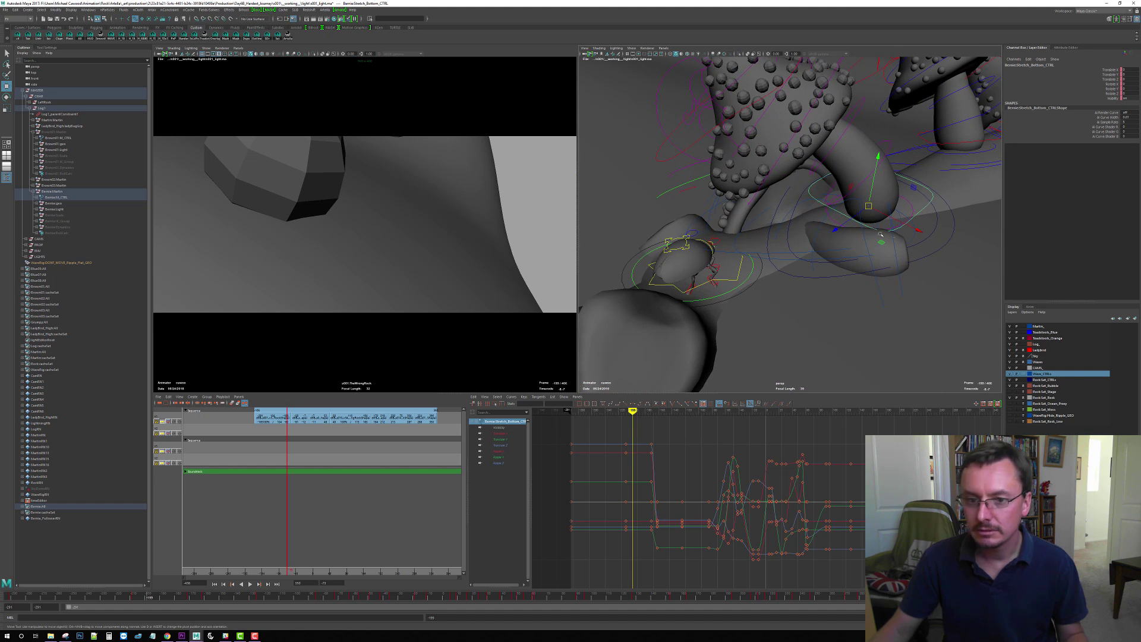